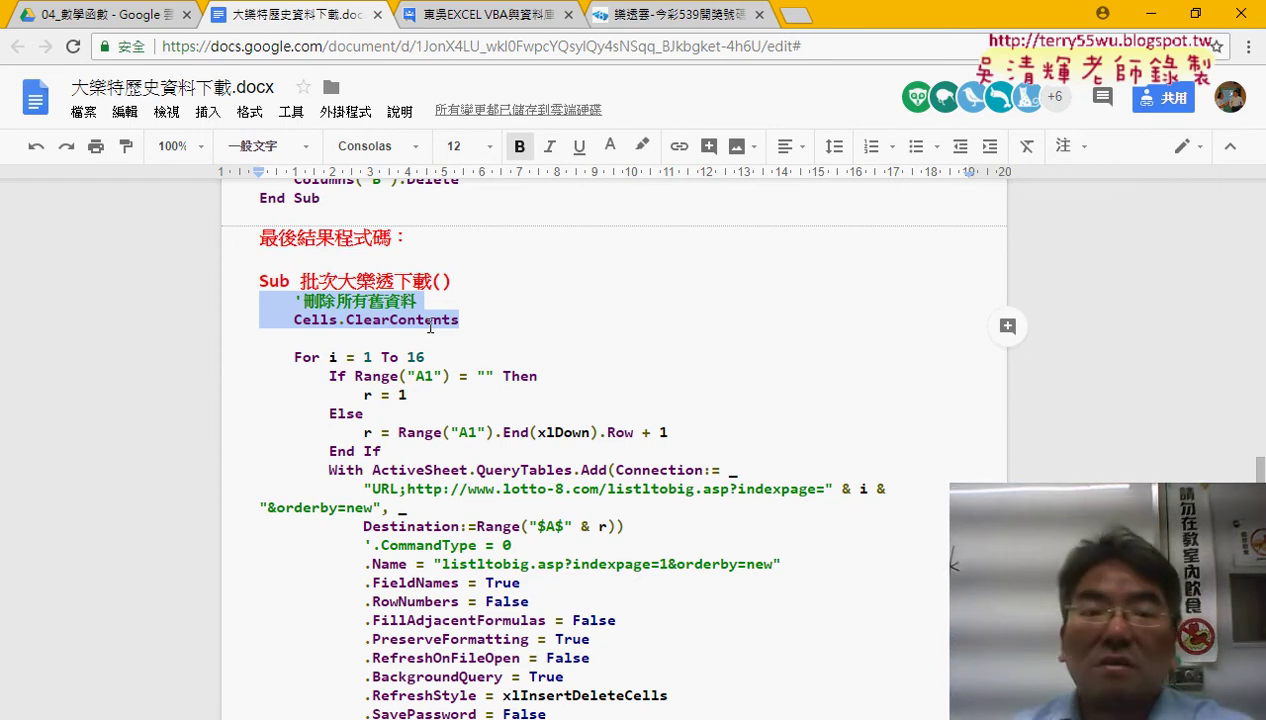
Highlight the Cells.ClearContents line and the If block that picks the starting row.
{"action": "left_click_drag", "start_coordinate": [480, 319], "coordinate": [297, 316]}
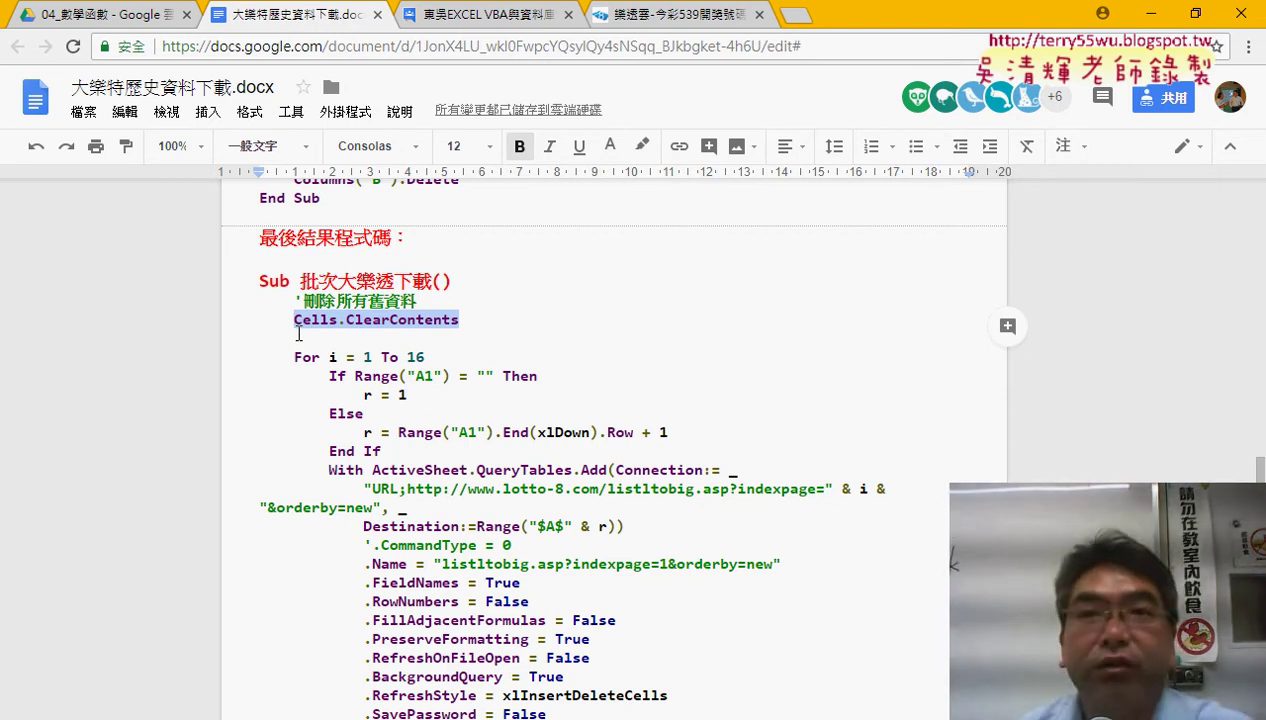
{"action": "scroll", "coordinate": [364, 416], "scroll_direction": "down", "scroll_amount": 2}
{"action": "scroll", "coordinate": [411, 258], "scroll_direction": "up", "scroll_amount": 1}
{"action": "left_click_drag", "start_coordinate": [292, 257], "coordinate": [426, 258]}
{"action": "left_click_drag", "start_coordinate": [384, 352], "coordinate": [260, 277]}
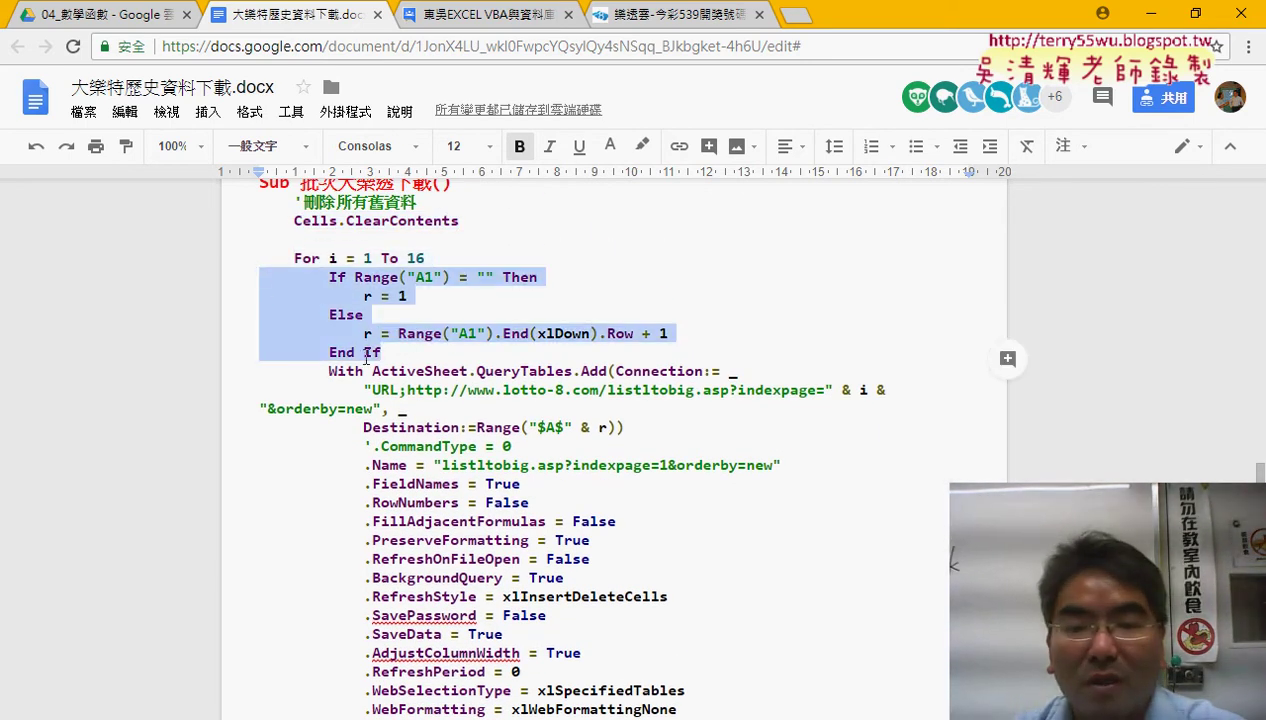
{"action": "scroll", "coordinate": [549, 310], "scroll_direction": "down", "scroll_amount": 1}
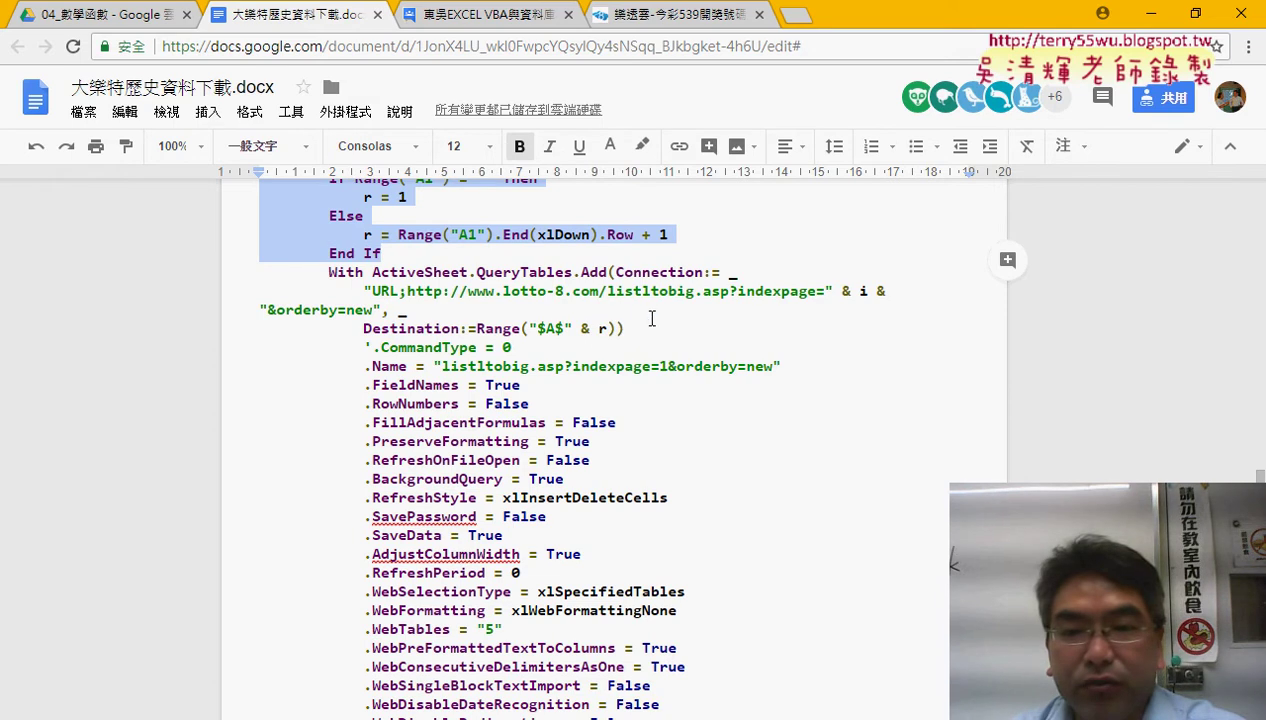
Highlight where the loop counter joins the URL, the commented-out CommandType line, and Columns.AutoFit.
{"action": "left_click_drag", "start_coordinate": [828, 291], "coordinate": [268, 310]}
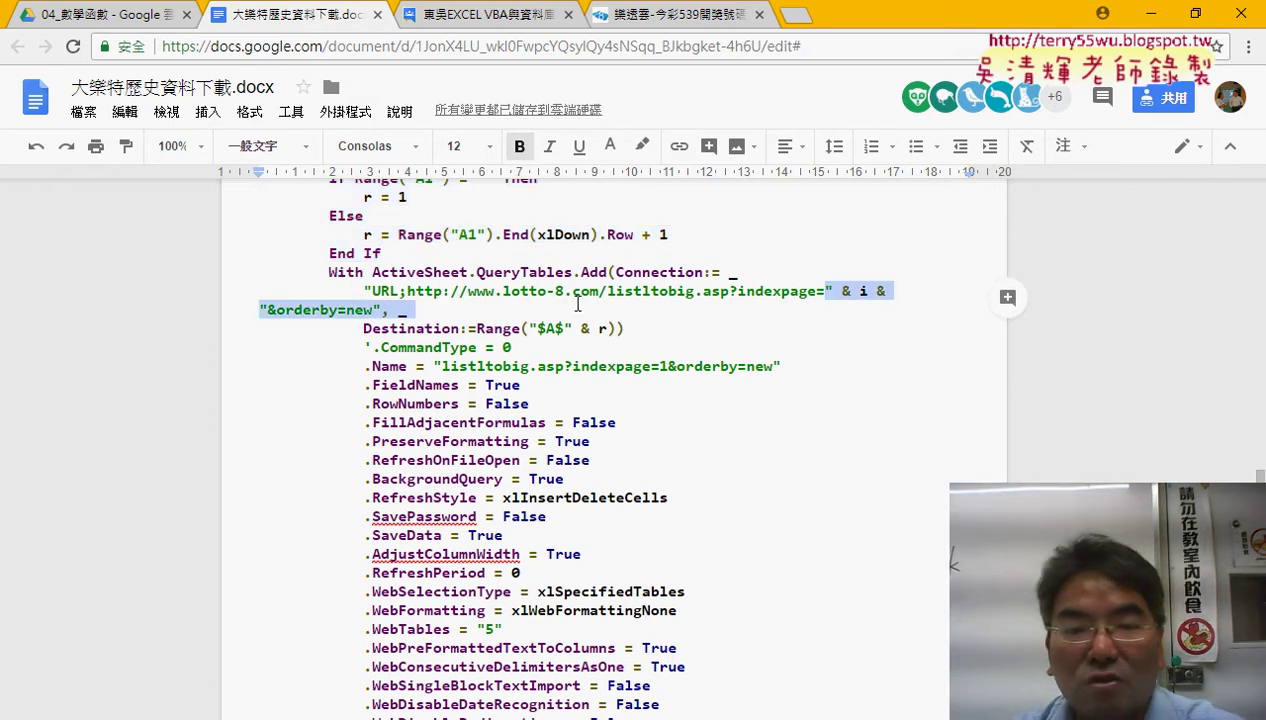
{"action": "left_click_drag", "start_coordinate": [515, 347], "coordinate": [288, 350]}
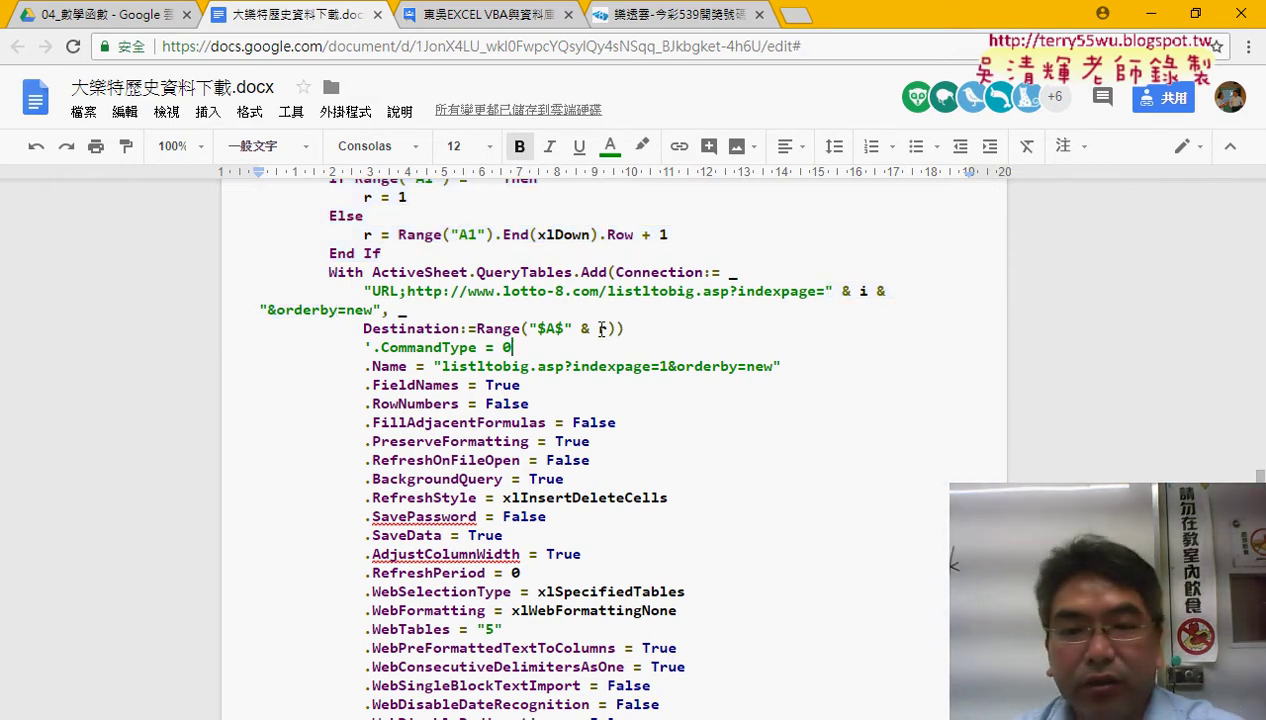
{"action": "scroll", "coordinate": [320, 380], "scroll_direction": "down", "scroll_amount": 1}
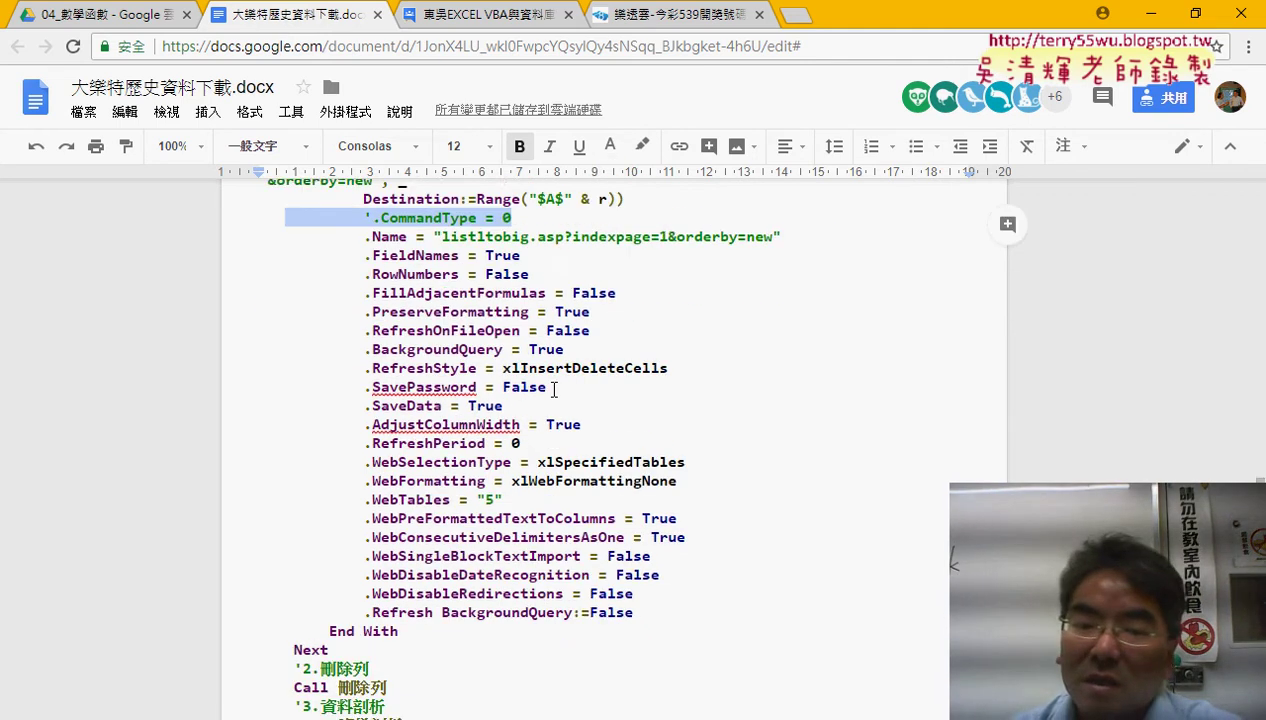
{"action": "scroll", "coordinate": [350, 400], "scroll_direction": "down", "scroll_amount": 2}
{"action": "scroll", "coordinate": [364, 408], "scroll_direction": "down", "scroll_amount": 1}
{"action": "left_click", "coordinate": [364, 410]}
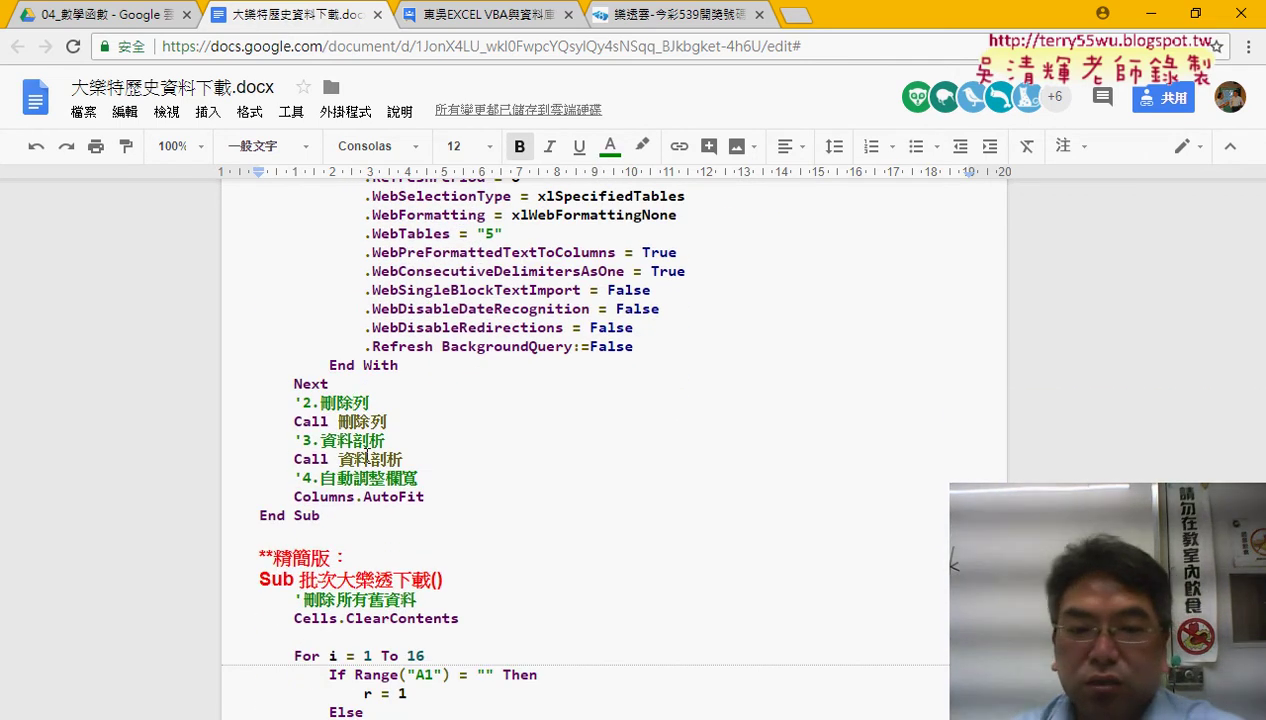
{"action": "left_click", "coordinate": [397, 497]}
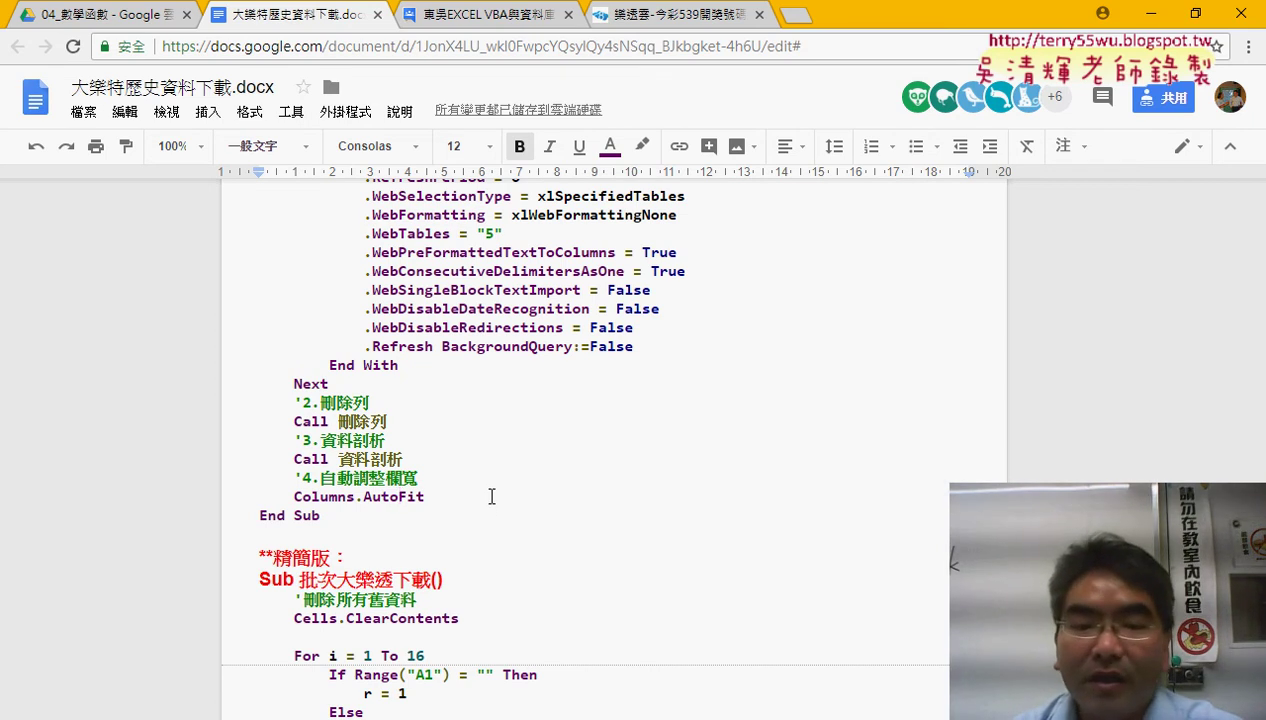
Select the QueryTables property lines from .CommandType down and copy them.
{"action": "scroll", "coordinate": [491, 497], "scroll_direction": "down", "scroll_amount": 2}
{"action": "left_click_drag", "start_coordinate": [347, 360], "coordinate": [259, 360]}
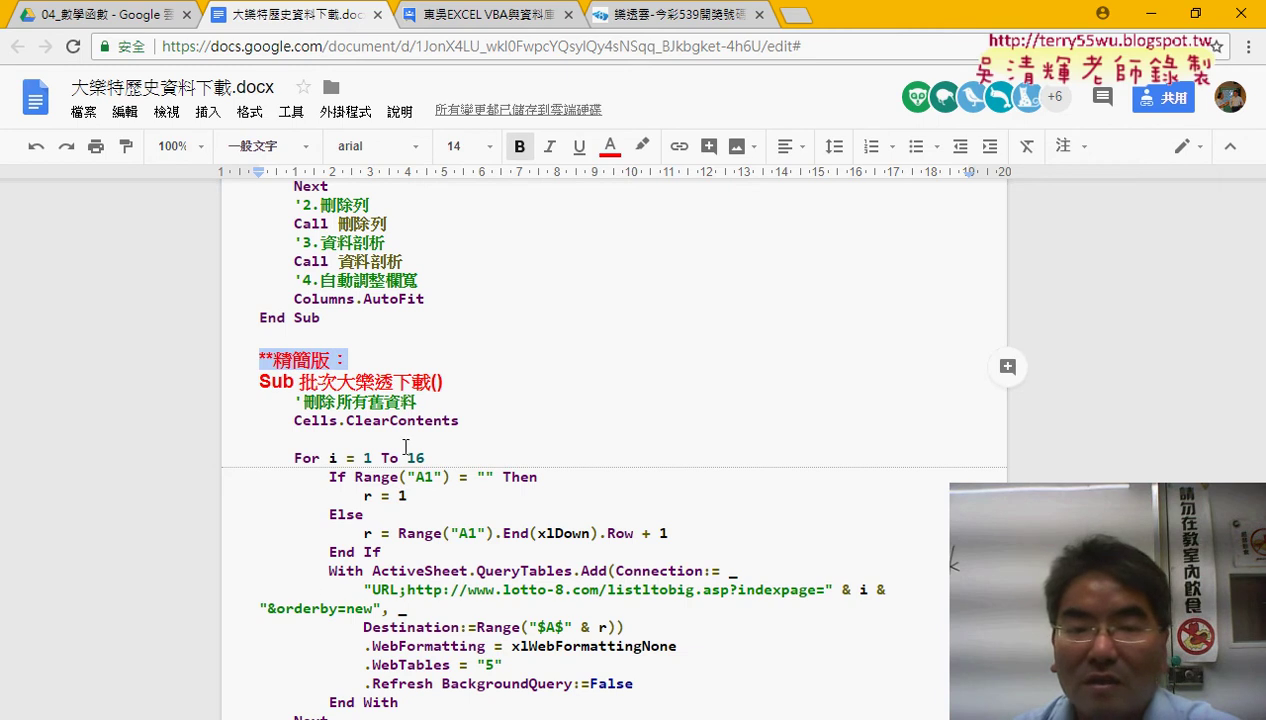
{"action": "scroll", "coordinate": [512, 325], "scroll_direction": "up", "scroll_amount": 2}
{"action": "scroll", "coordinate": [512, 325], "scroll_direction": "up", "scroll_amount": 1}
{"action": "scroll", "coordinate": [512, 325], "scroll_direction": "up", "scroll_amount": 2}
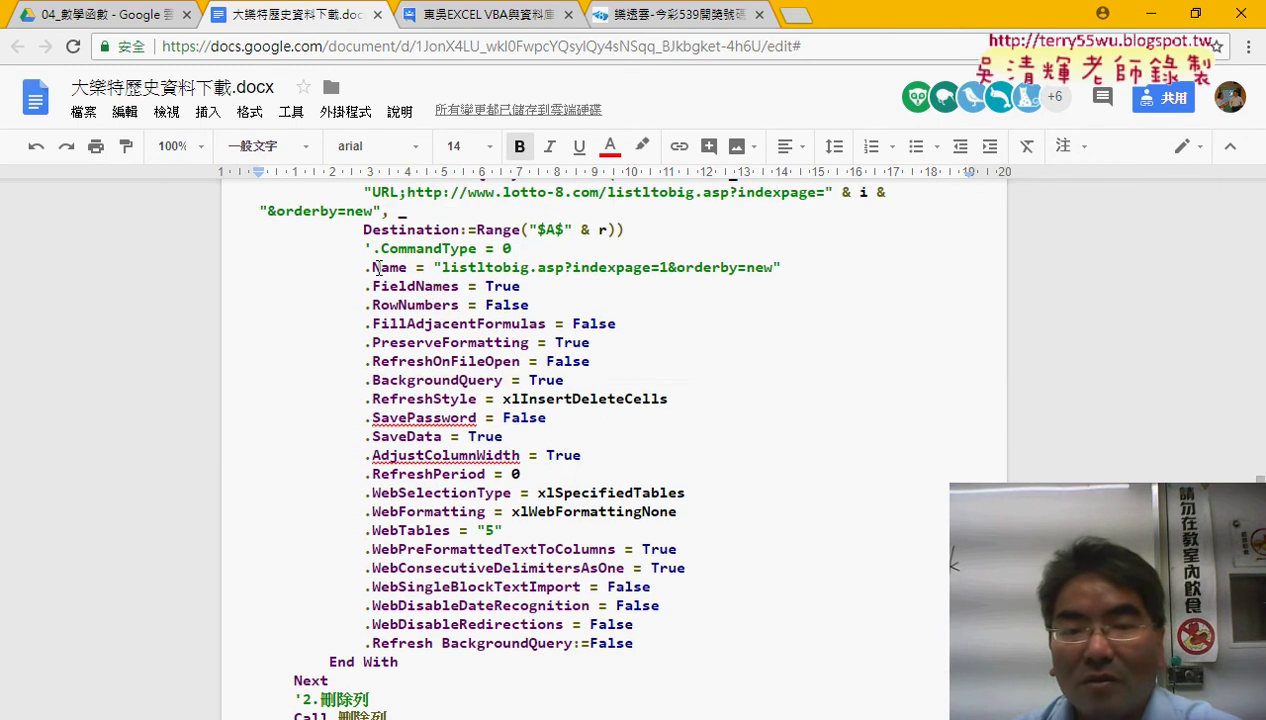
{"action": "left_click_drag", "start_coordinate": [353, 258], "coordinate": [656, 642]}
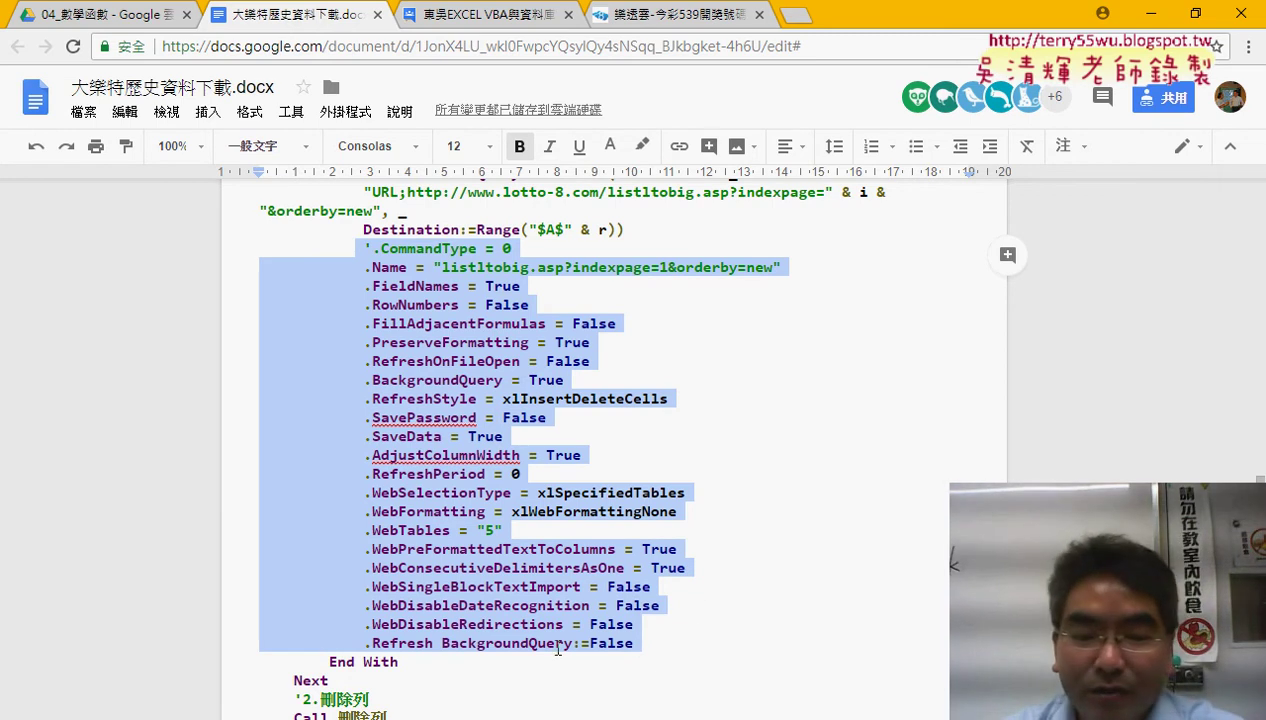
{"action": "key", "text": "ctrl+c"}
Open Module2's code in the VBA editor and widen the view to show more code.
{"action": "mouse_move", "coordinate": [411, 719]}
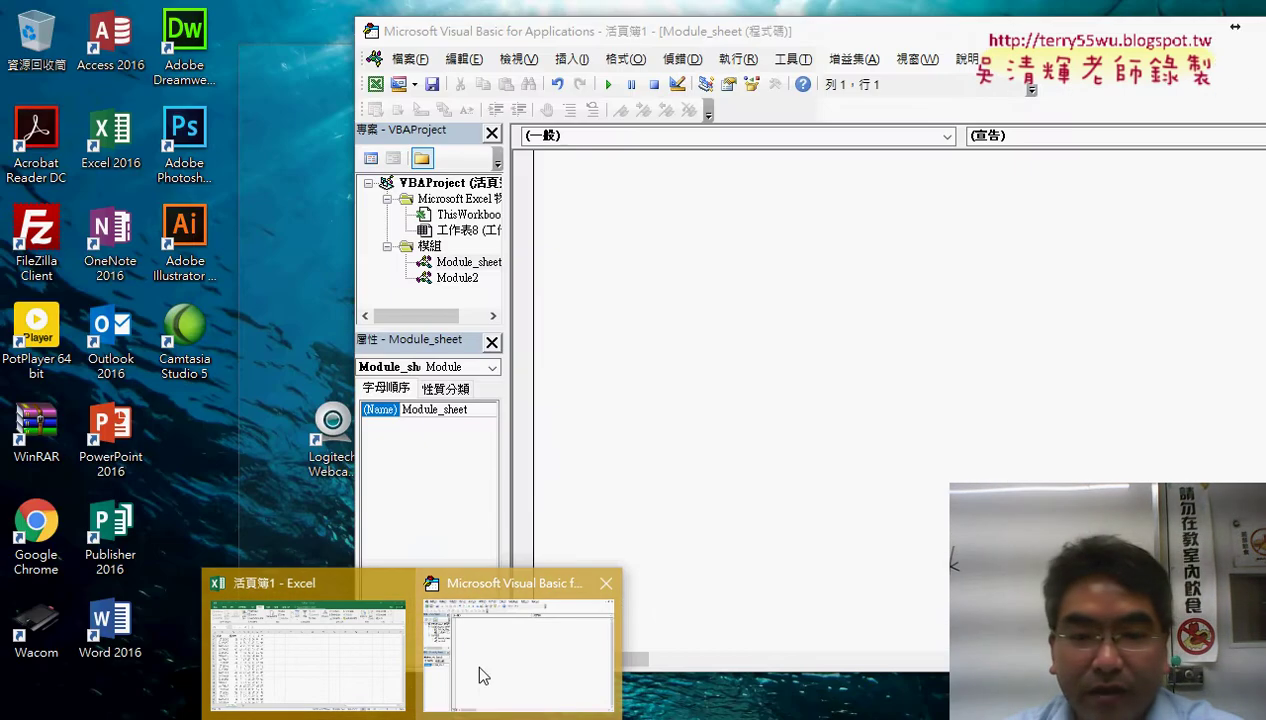
{"action": "left_click", "coordinate": [474, 660]}
{"action": "double_click", "coordinate": [458, 279]}
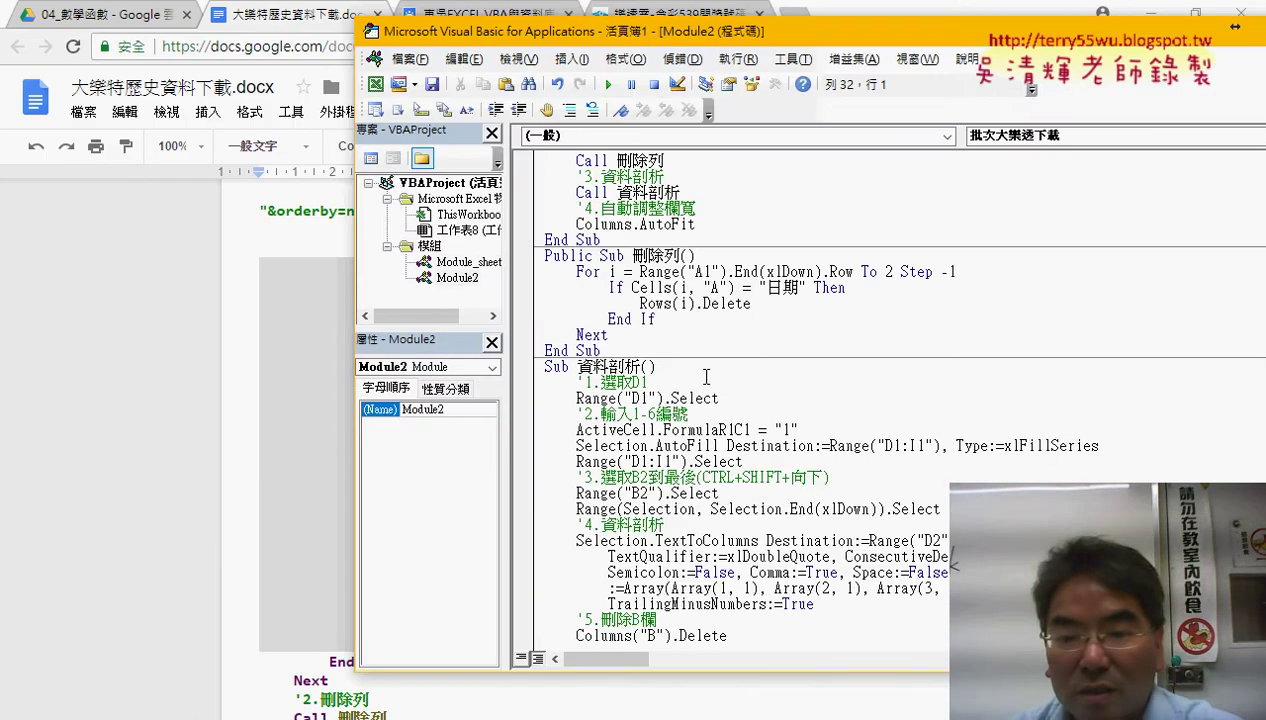
{"action": "scroll", "coordinate": [706, 376], "scroll_direction": "up", "scroll_amount": 4}
{"action": "scroll", "coordinate": [706, 376], "scroll_direction": "up", "scroll_amount": 4}
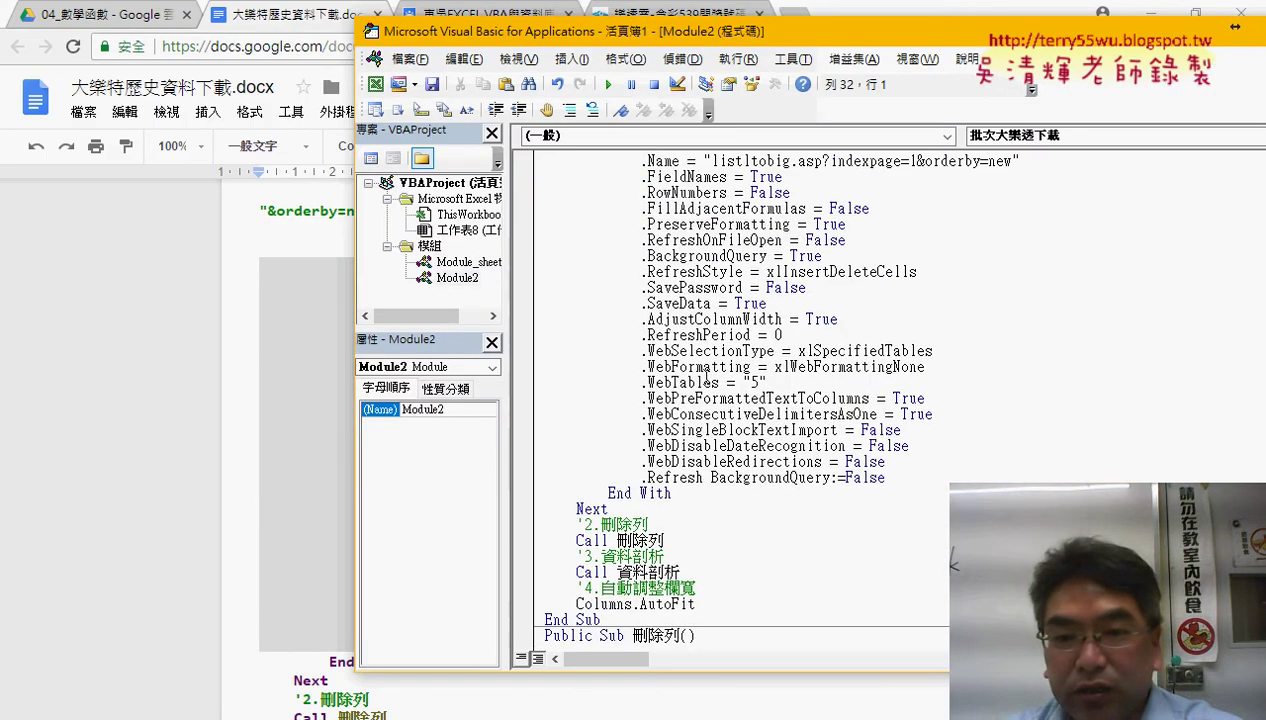
{"action": "scroll", "coordinate": [706, 376], "scroll_direction": "up", "scroll_amount": 2}
{"action": "scroll", "coordinate": [706, 376], "scroll_direction": "up", "scroll_amount": 1}
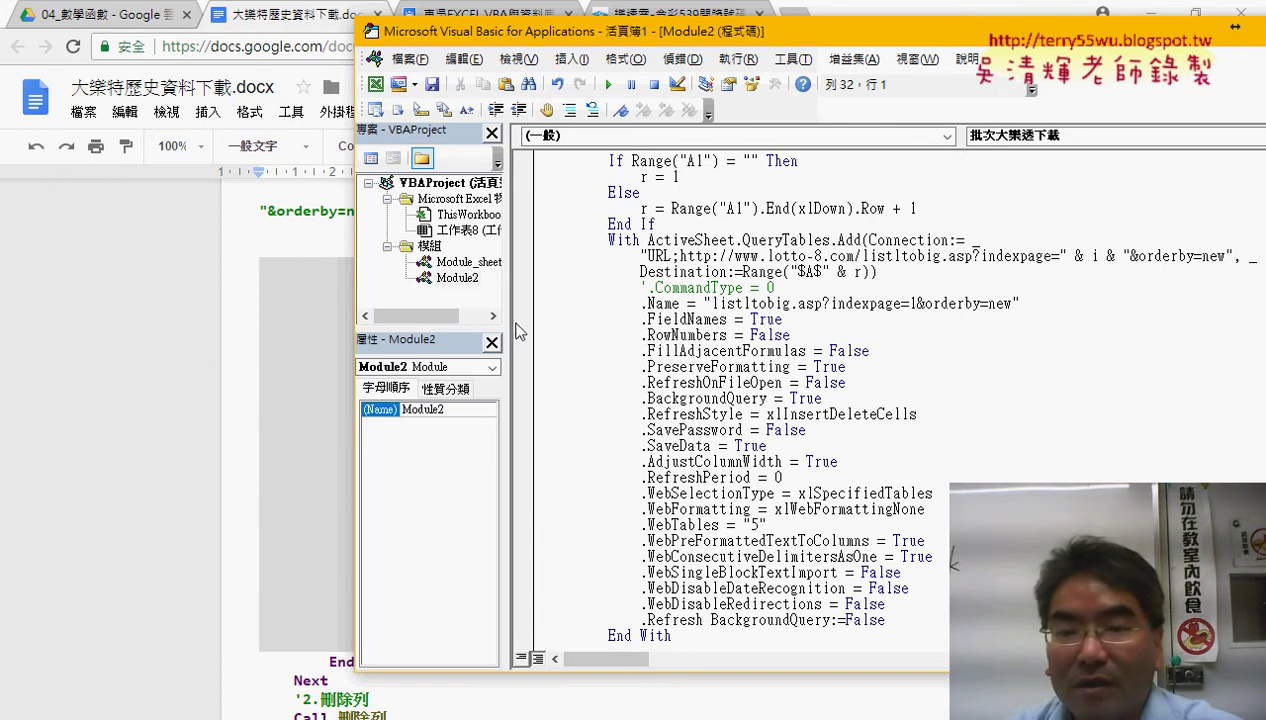
{"action": "left_click_drag", "start_coordinate": [501, 300], "coordinate": [453, 302]}
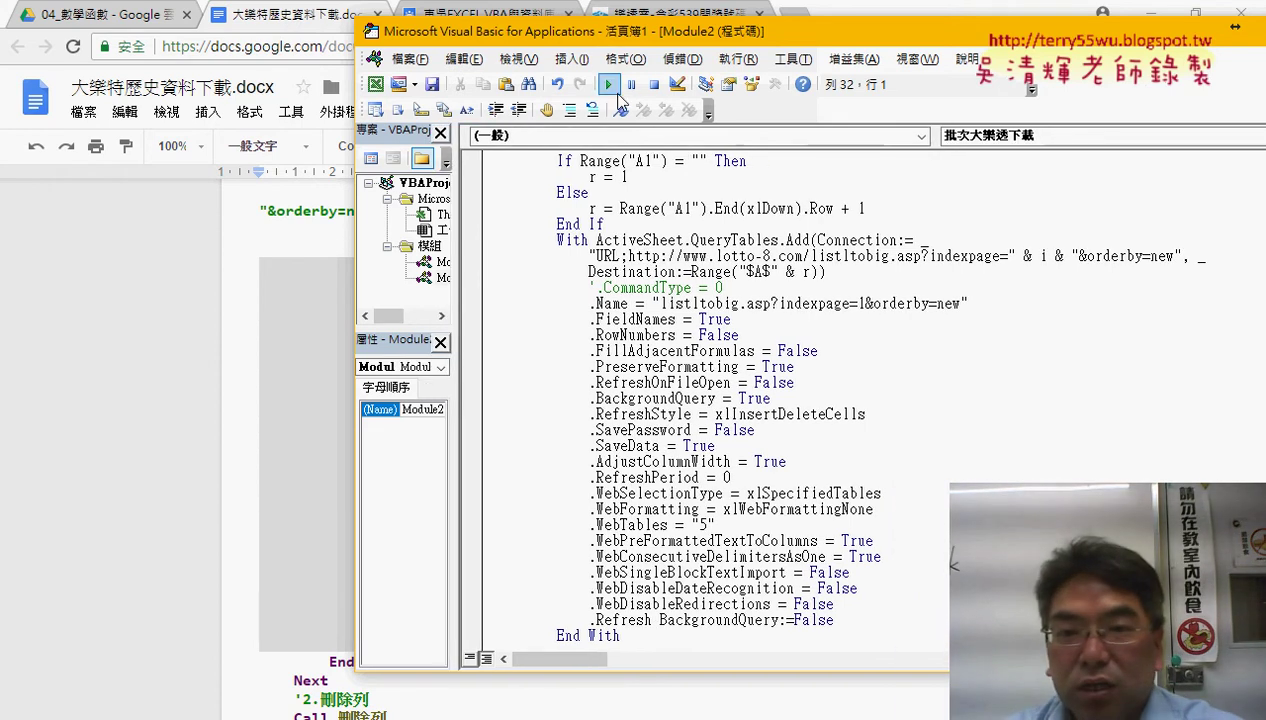
{"action": "left_click_drag", "start_coordinate": [600, 31], "coordinate": [471, 31]}
Highlight the QueryTables With line, .WebTables = "5", the lotto-8 URL, Destination, and the property lines.
{"action": "left_click", "coordinate": [438, 243]}
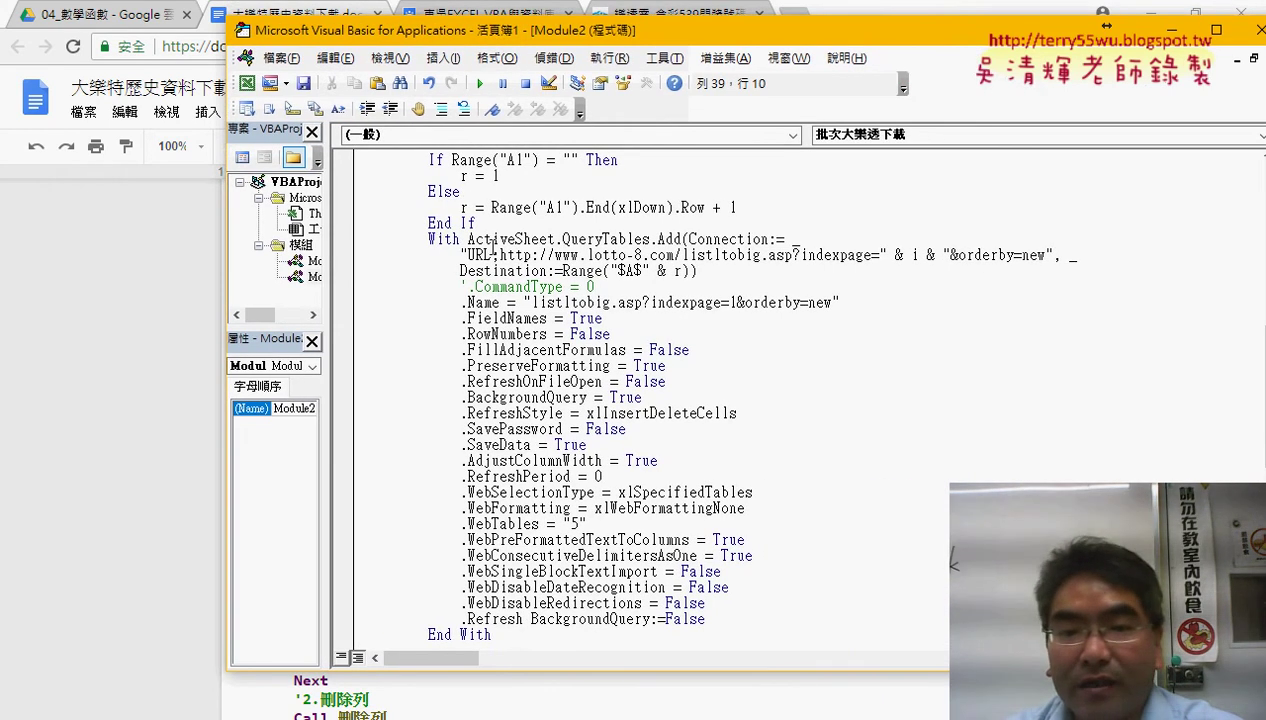
{"action": "left_click_drag", "start_coordinate": [466, 240], "coordinate": [650, 240]}
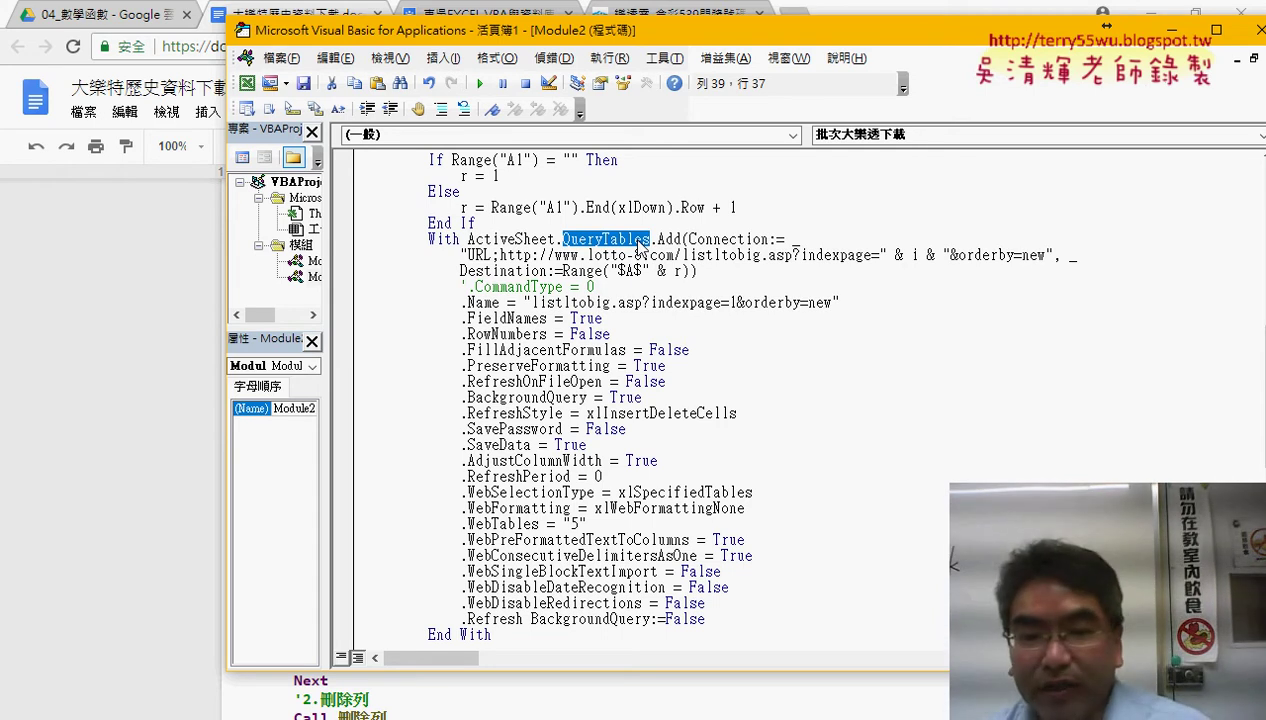
{"action": "left_click_drag", "start_coordinate": [603, 521], "coordinate": [461, 523]}
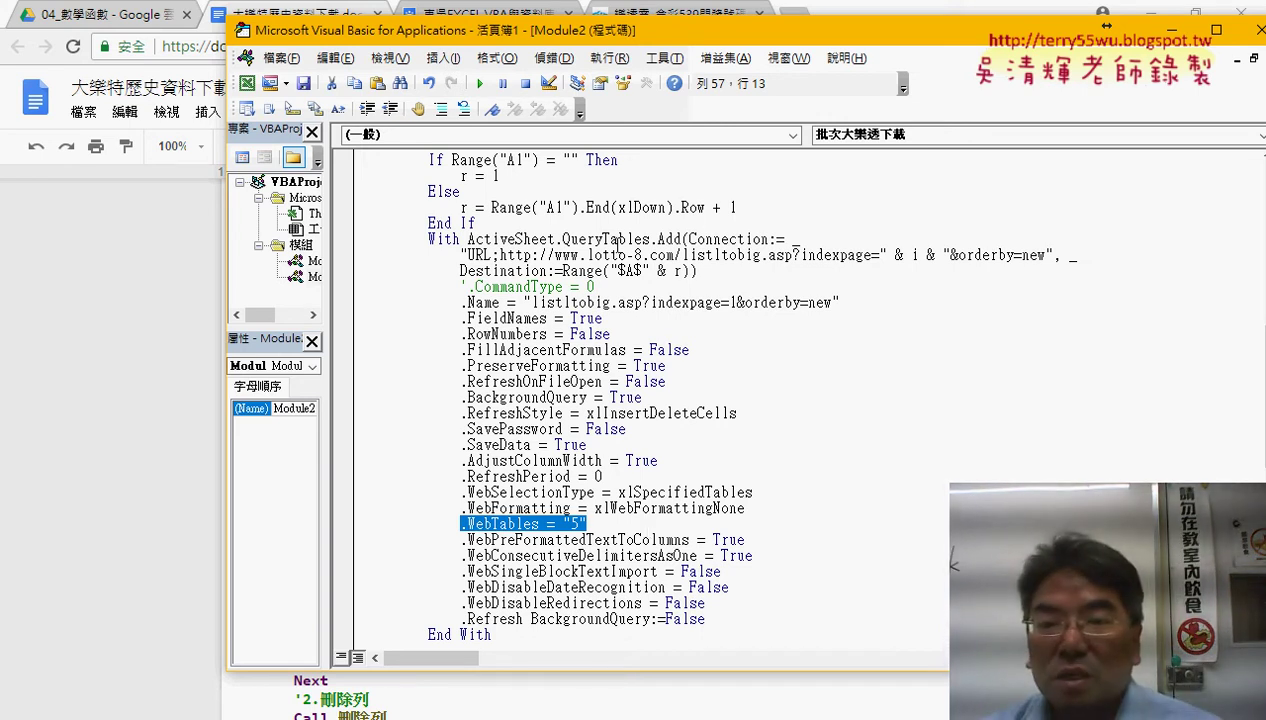
{"action": "left_click_drag", "start_coordinate": [461, 255], "coordinate": [1097, 256]}
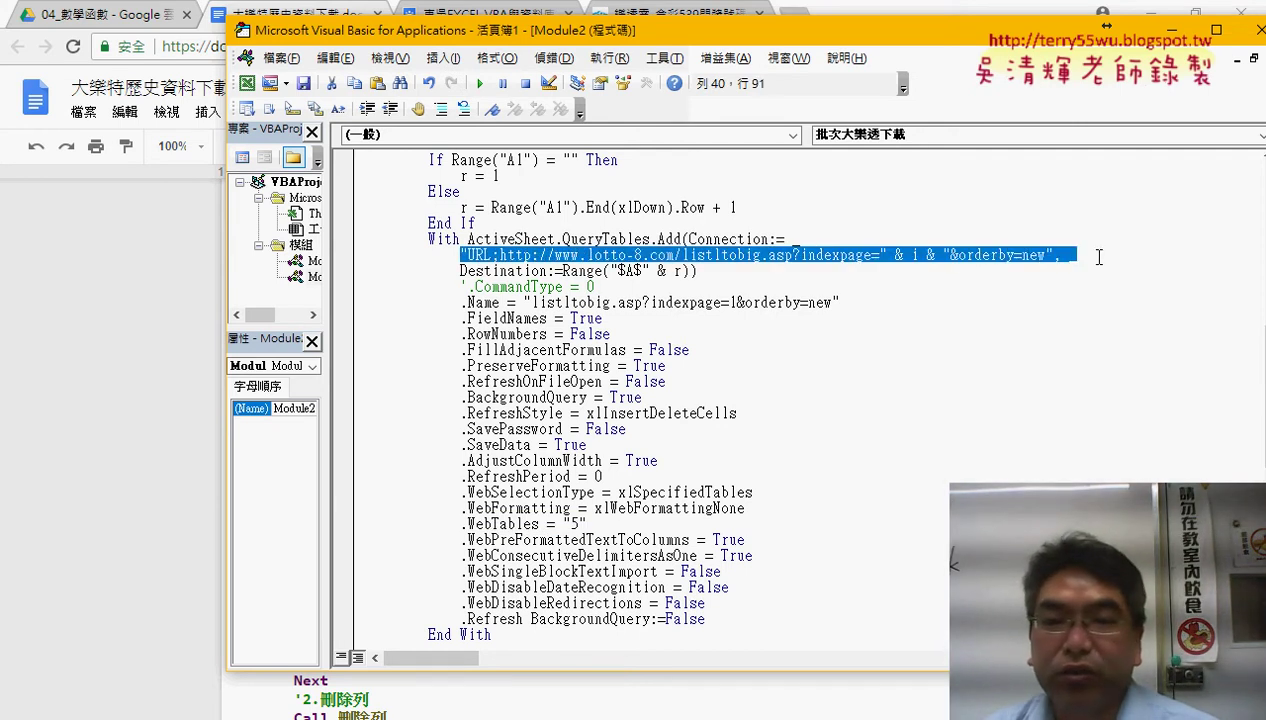
{"action": "left_click_drag", "start_coordinate": [461, 271], "coordinate": [732, 270]}
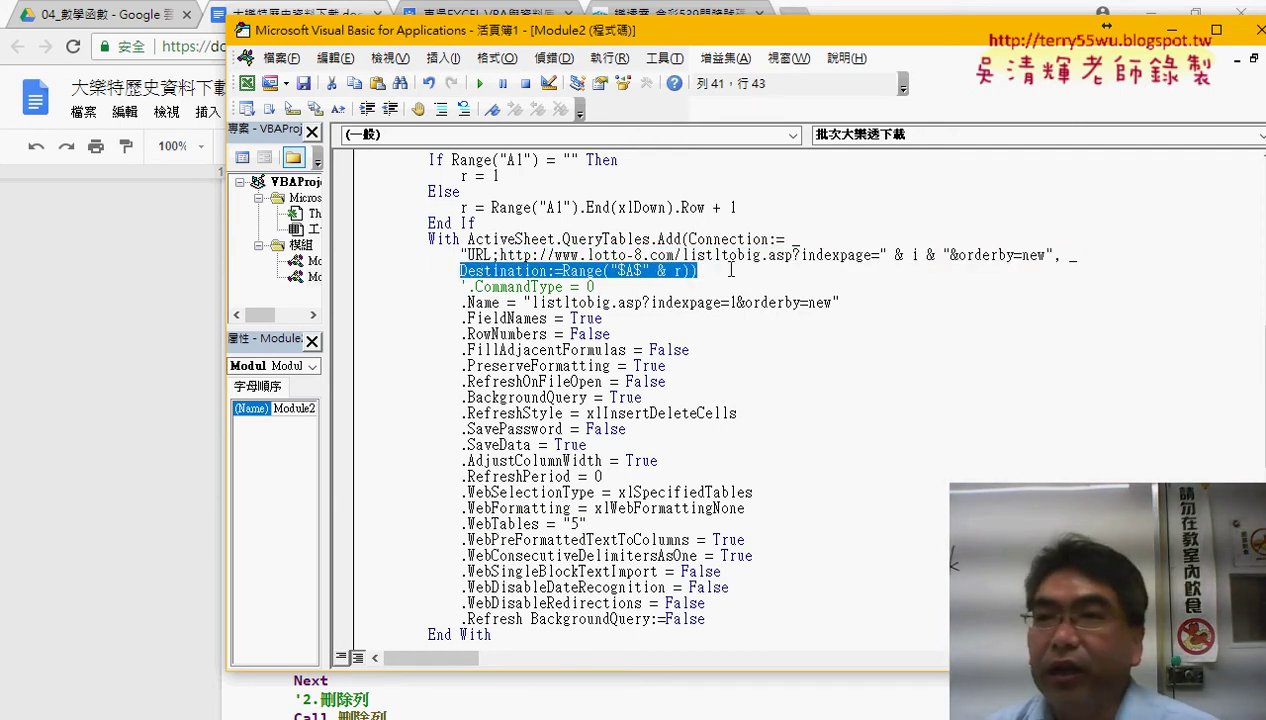
{"action": "left_click_drag", "start_coordinate": [352, 290], "coordinate": [346, 497]}
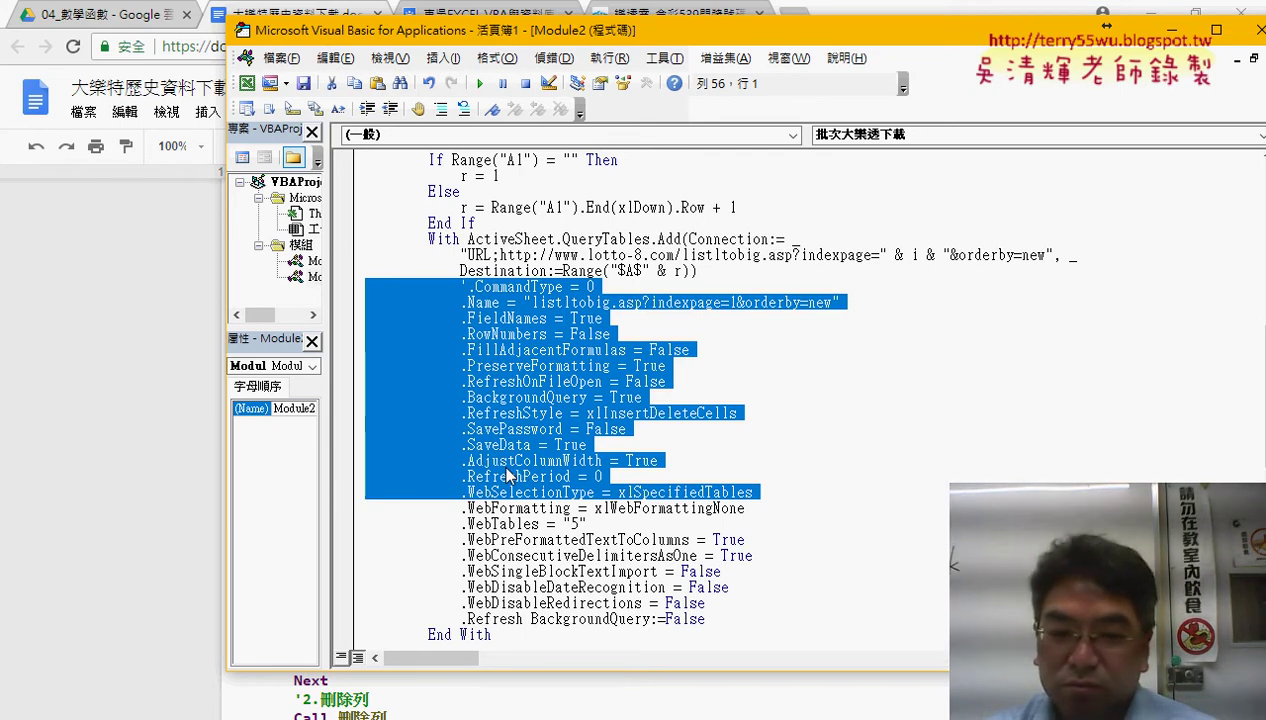
Delete the unneeded QueryTables property lines, then highlight .WebFormatting = xlWebFormattingNone and .WebTables = "5".
{"action": "key", "text": "Delete"}
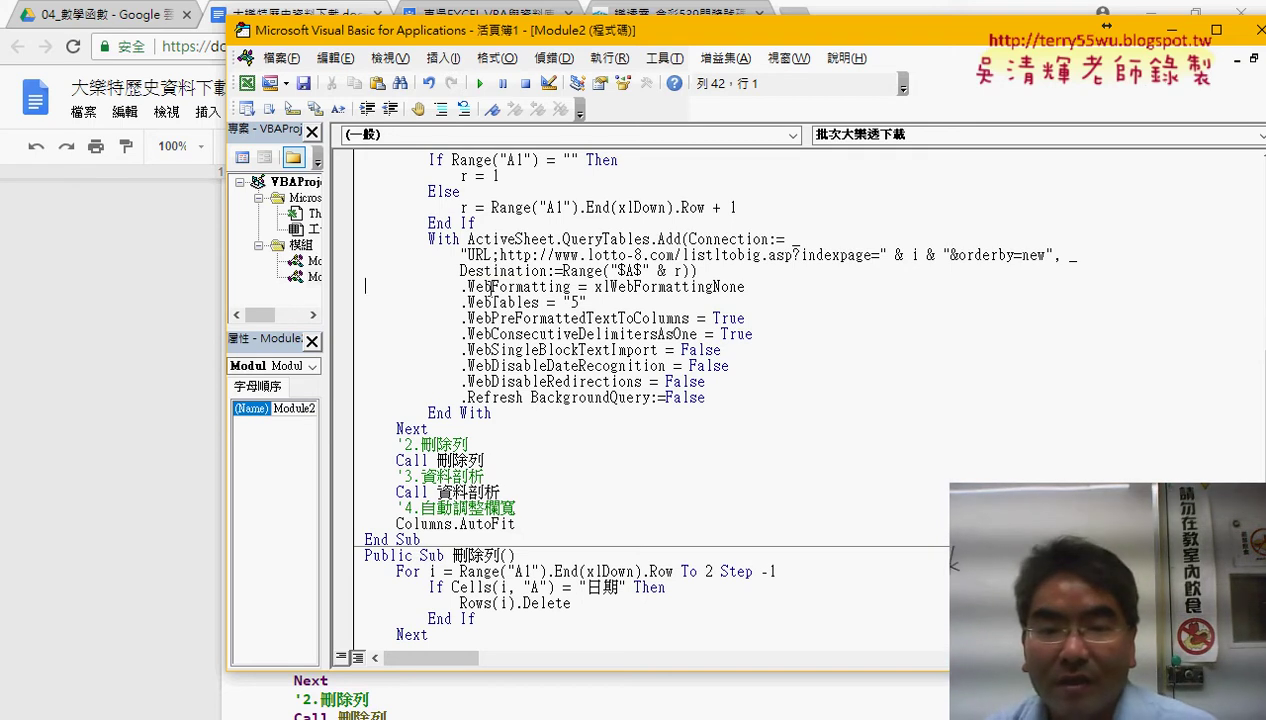
{"action": "left_click_drag", "start_coordinate": [467, 287], "coordinate": [571, 288]}
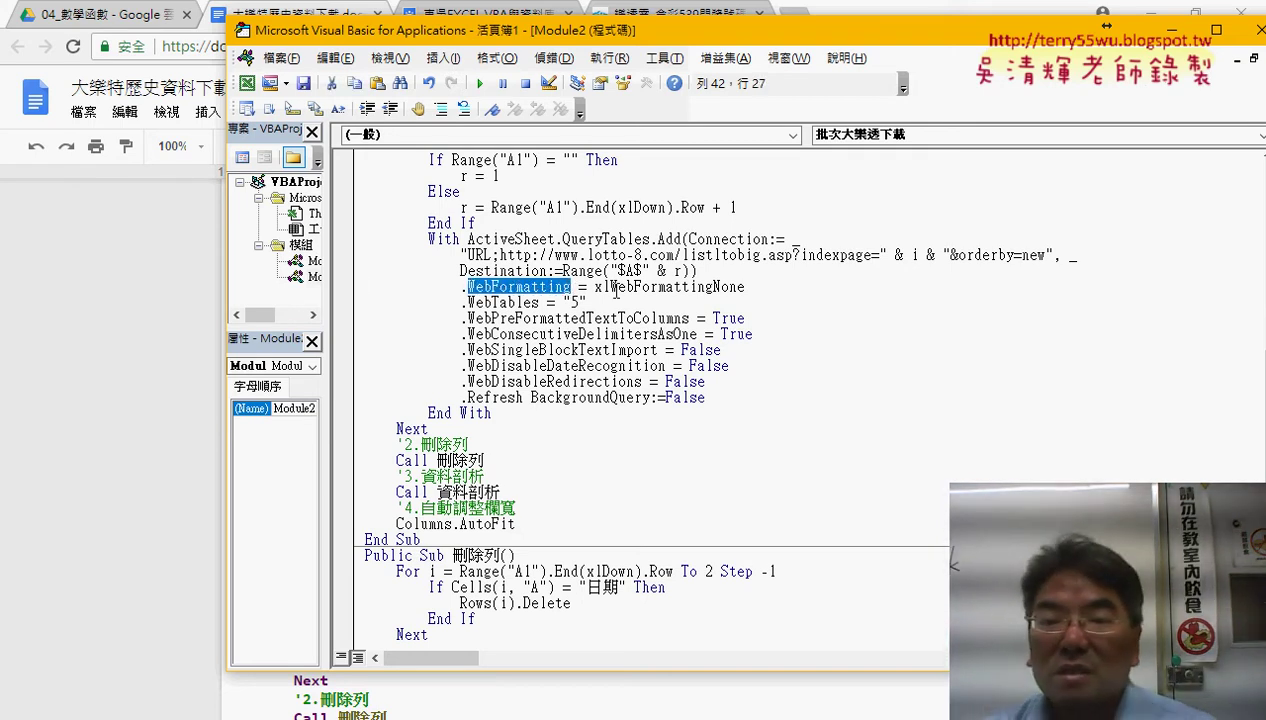
{"action": "left_click_drag", "start_coordinate": [745, 288], "coordinate": [594, 288]}
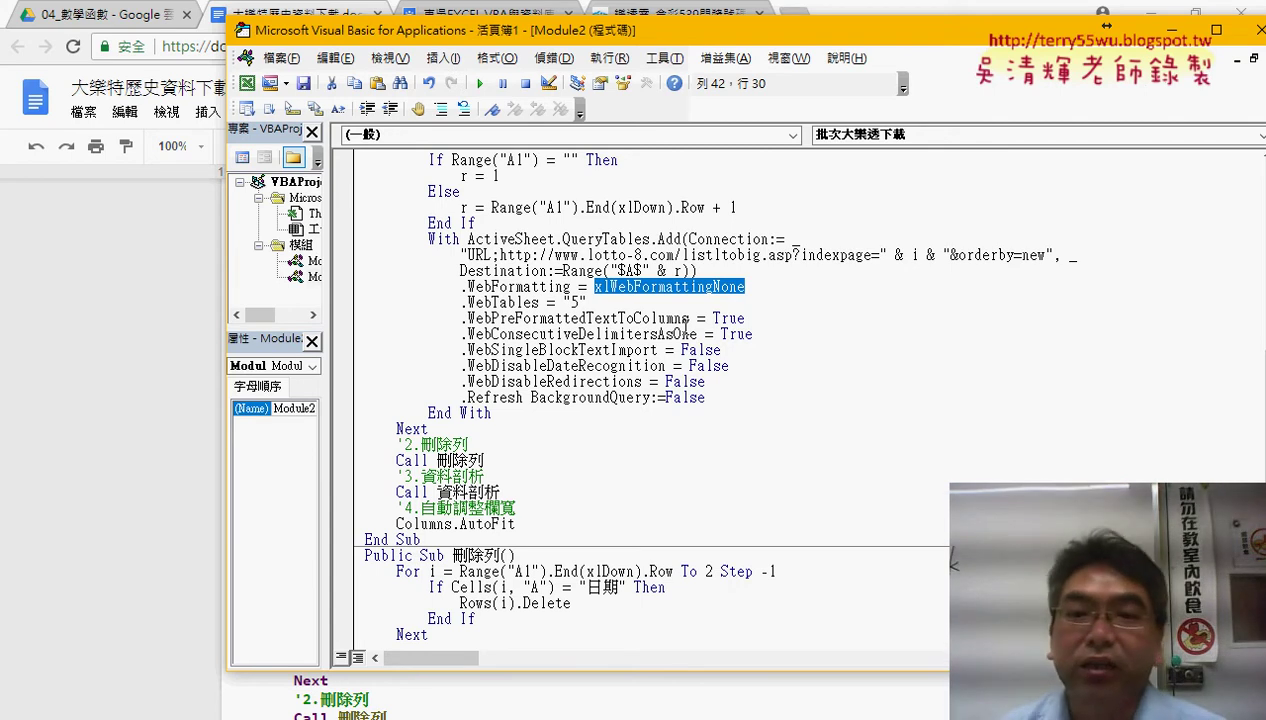
{"action": "left_click_drag", "start_coordinate": [745, 287], "coordinate": [350, 291]}
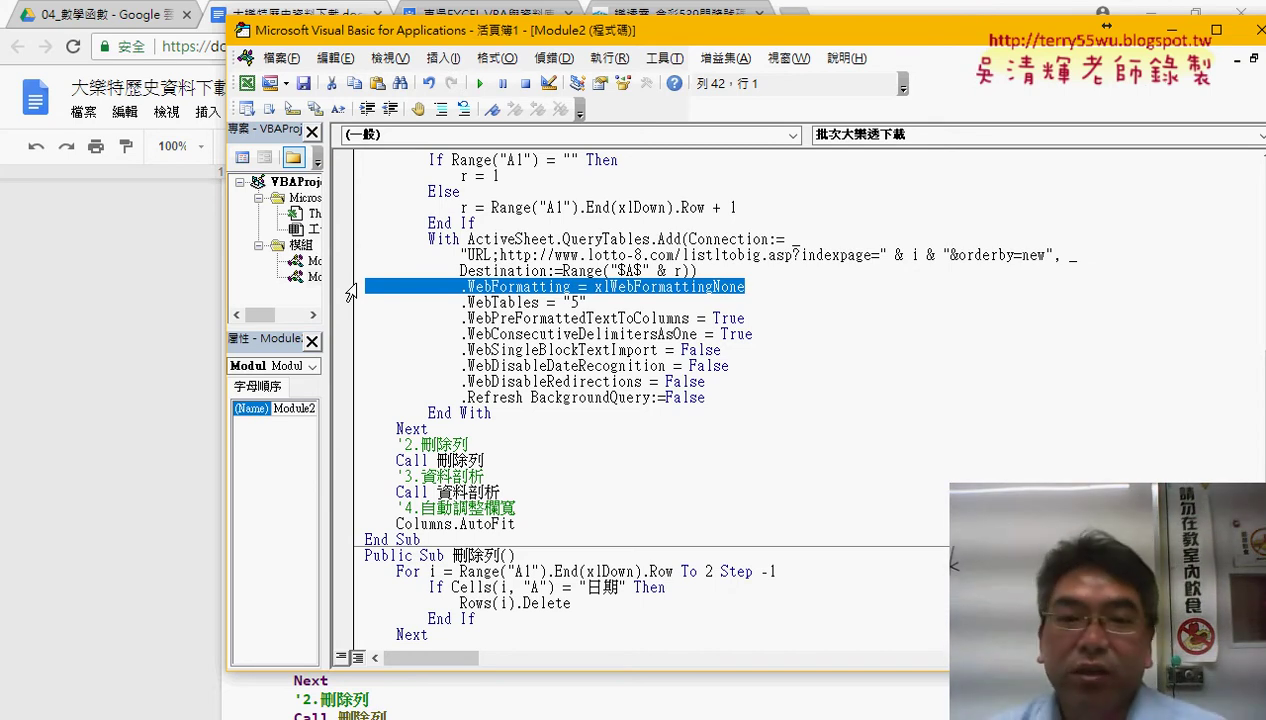
{"action": "left_click_drag", "start_coordinate": [588, 302], "coordinate": [377, 305]}
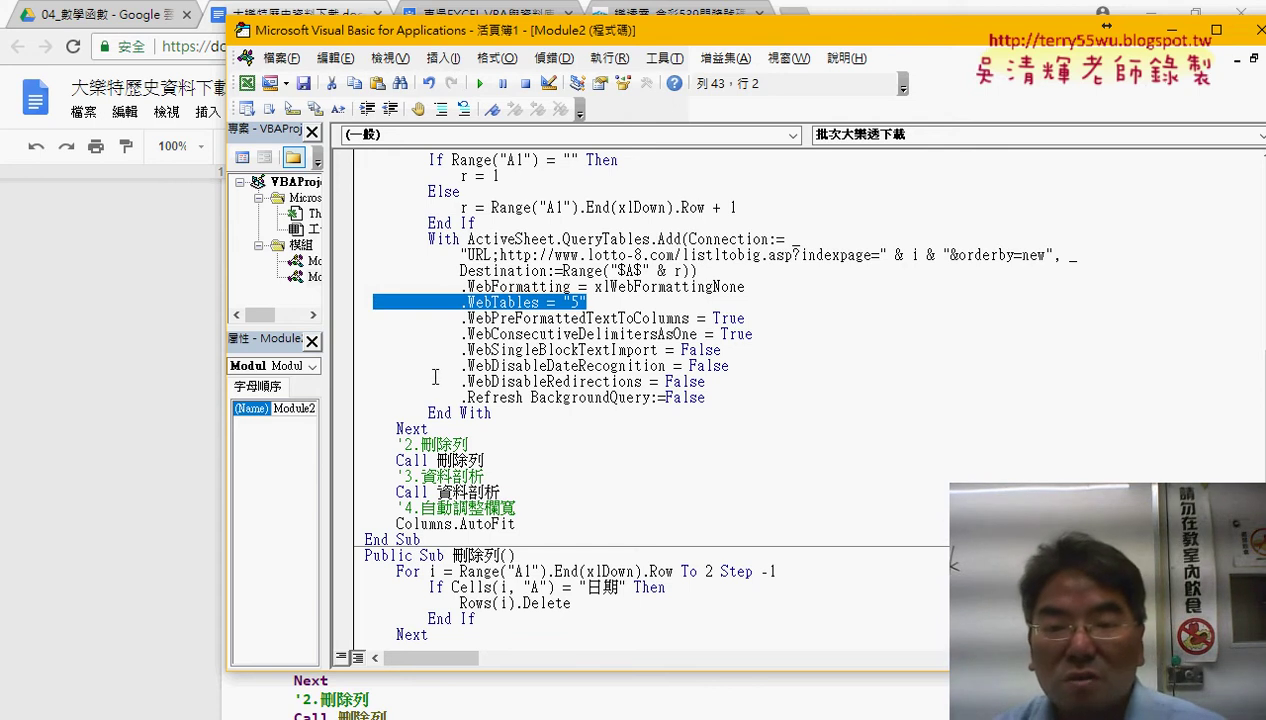
Remove the blank line inside the With block and select the three remaining property lines.
{"action": "left_click_drag", "start_coordinate": [720, 382], "coordinate": [318, 316]}
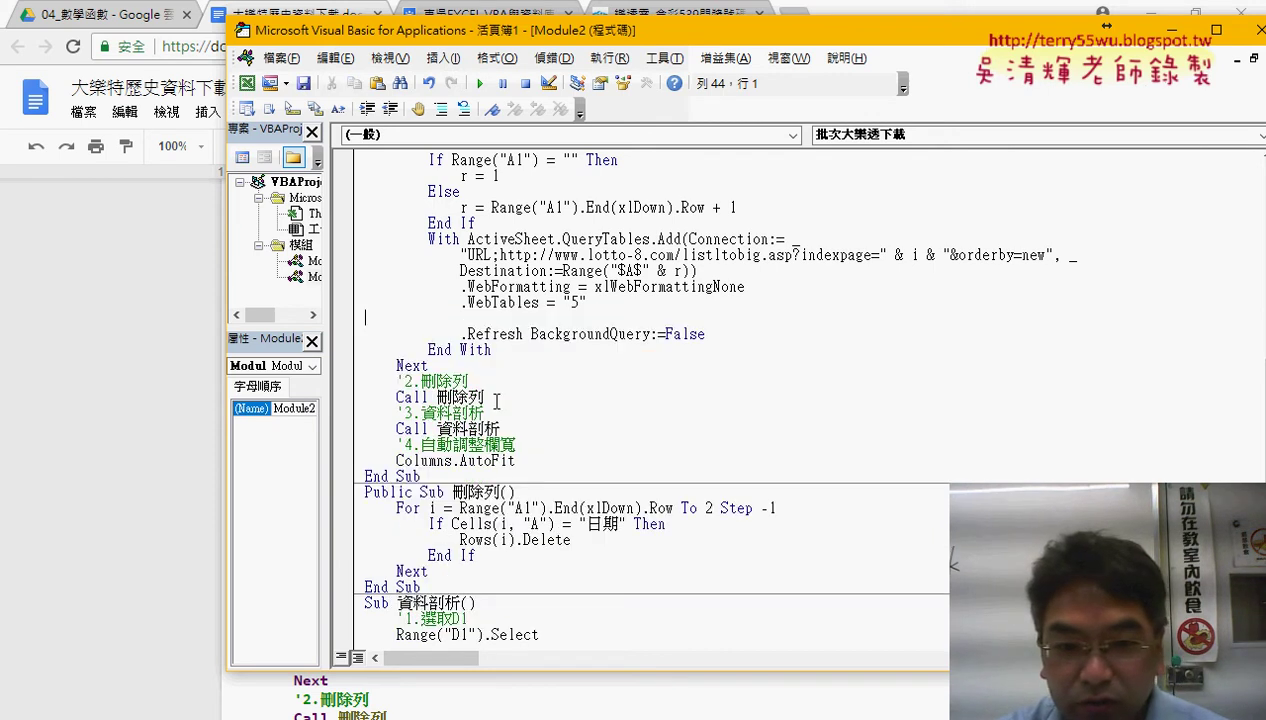
{"action": "key", "text": "Delete"}
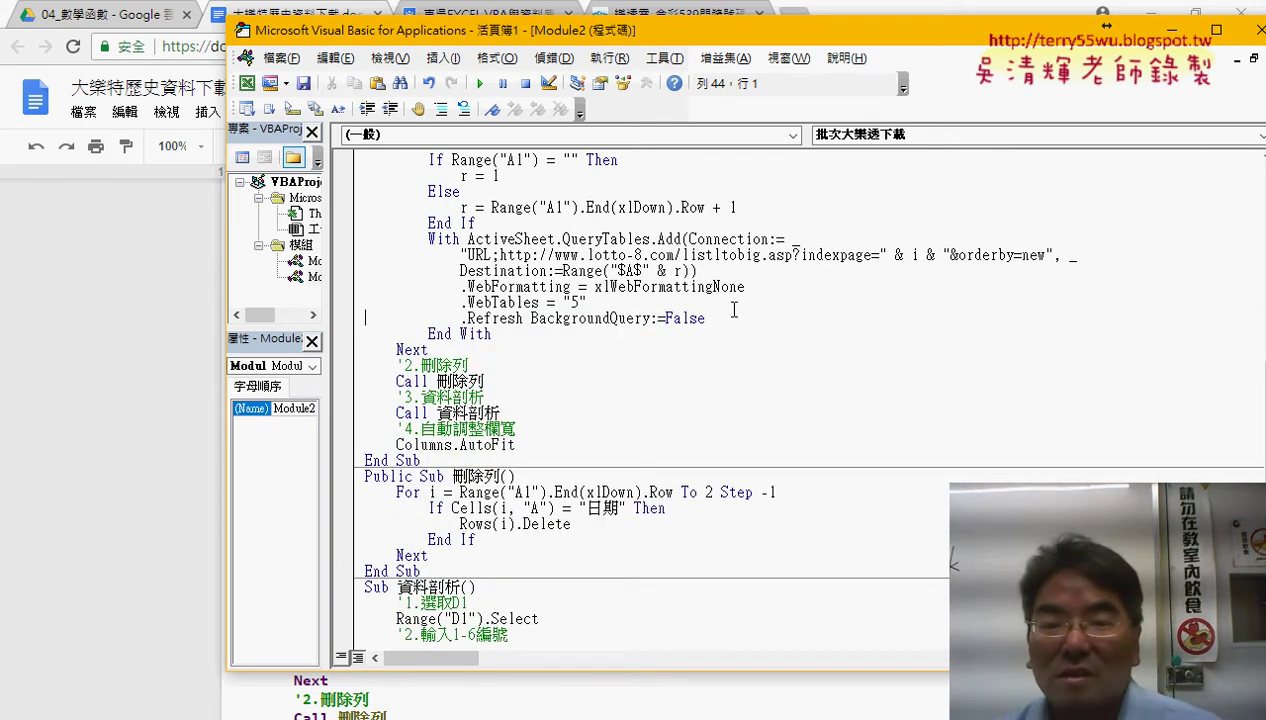
{"action": "left_click_drag", "start_coordinate": [706, 318], "coordinate": [350, 297]}
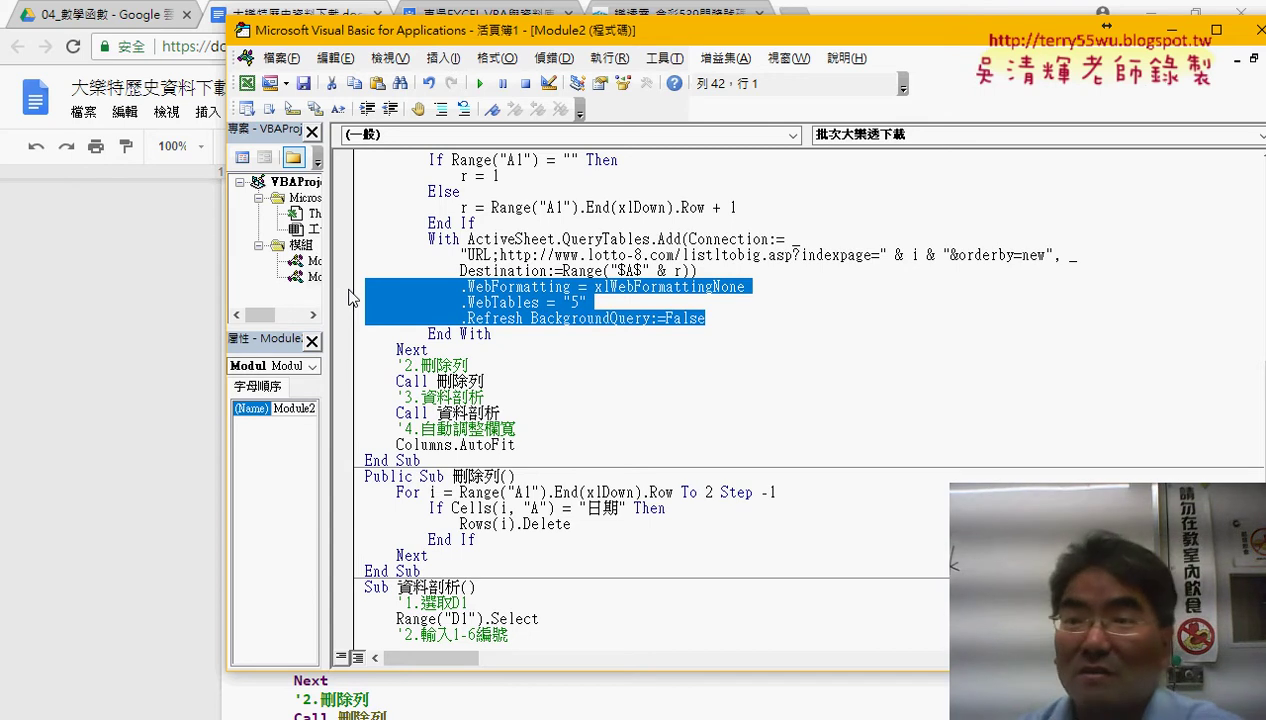
Rearrange the windows so the Excel worksheet shows beside the macro code.
{"action": "left_click", "coordinate": [1138, 14]}
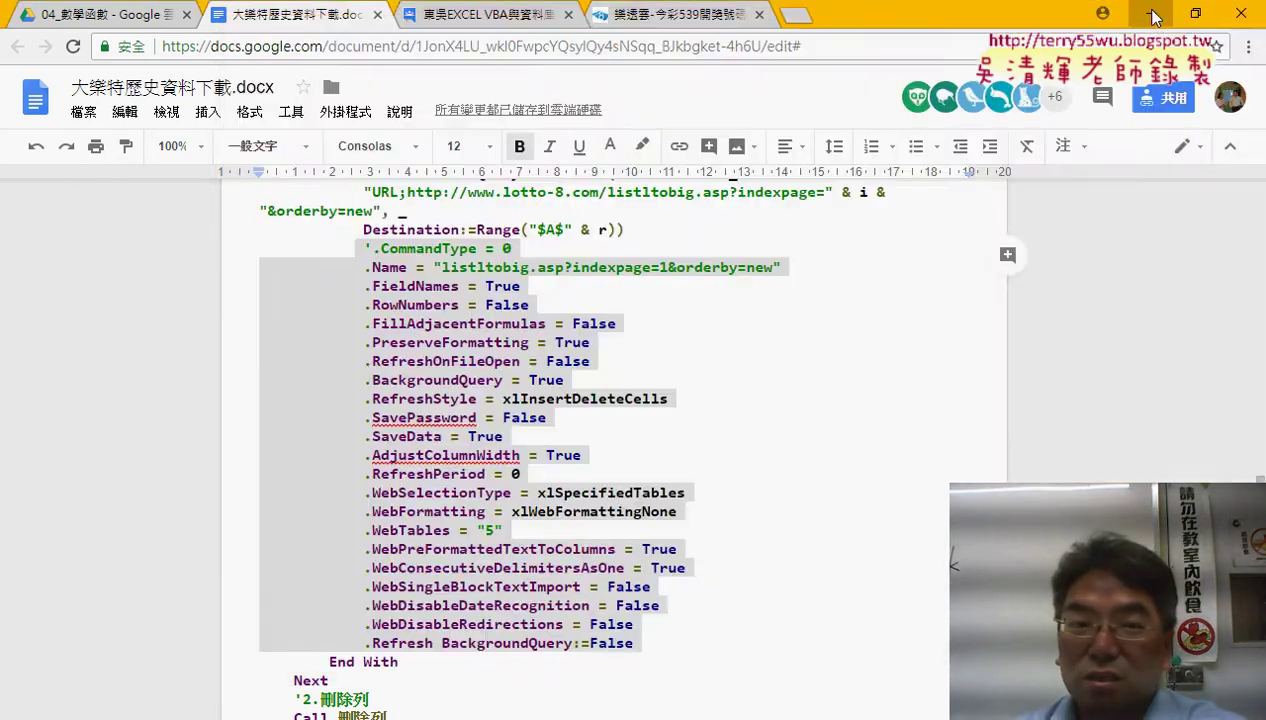
{"action": "left_click_drag", "start_coordinate": [642, 36], "coordinate": [799, 42]}
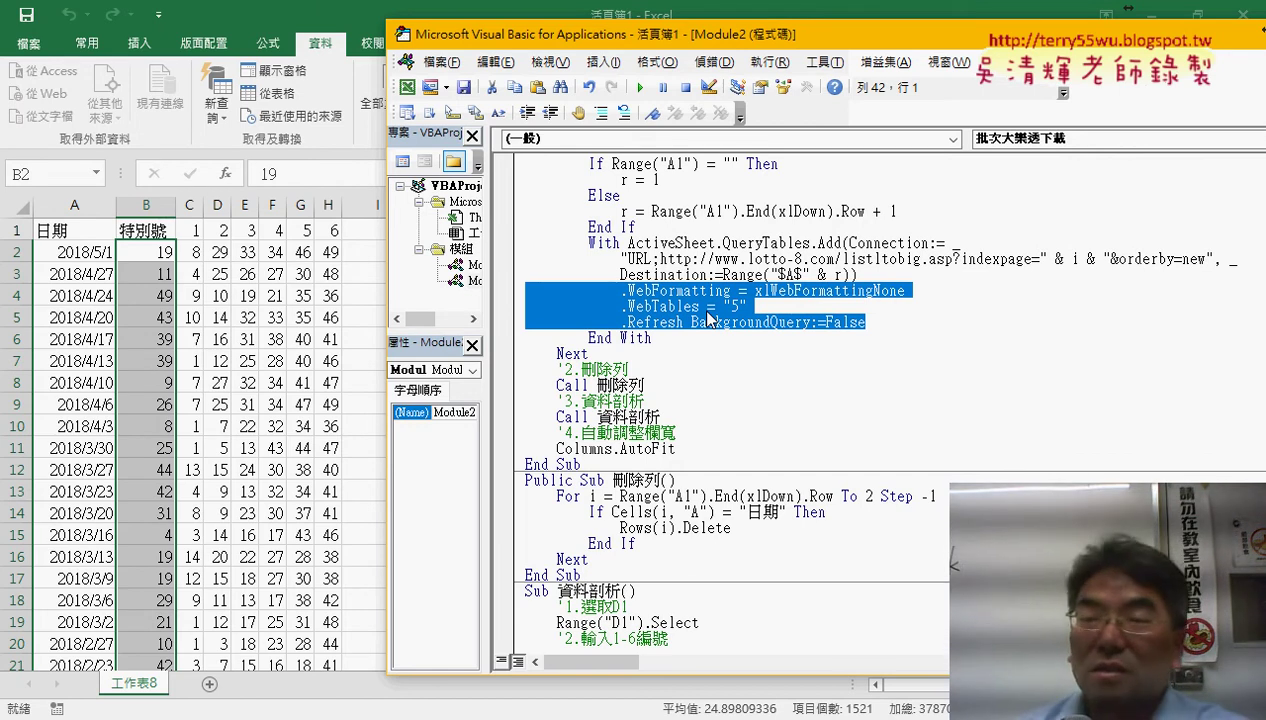
{"action": "left_click", "coordinate": [652, 290]}
{"action": "scroll", "coordinate": [652, 290], "scroll_direction": "up", "scroll_amount": 1}
{"action": "scroll", "coordinate": [652, 290], "scroll_direction": "up", "scroll_amount": 3}
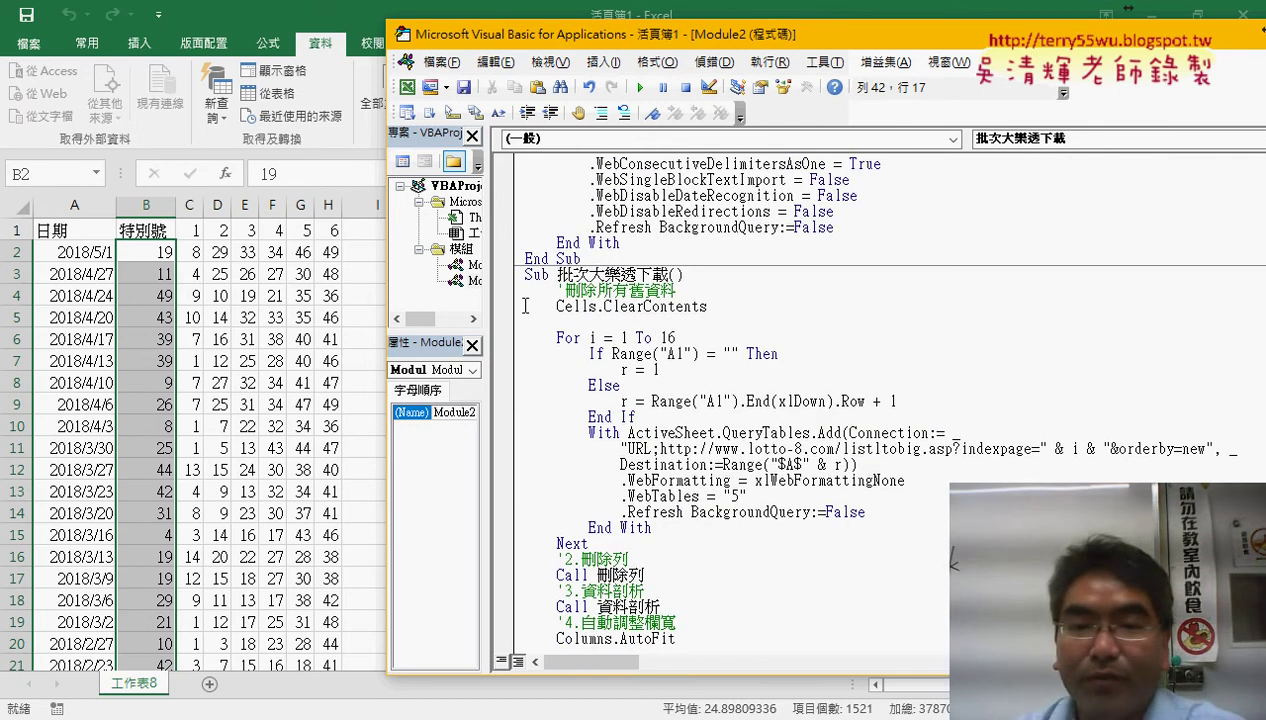
Break on Cells.ClearContents, step with F8, then remove the breakpoint and run the download fully.
{"action": "left_click", "coordinate": [504, 306]}
{"action": "left_click", "coordinate": [640, 87]}
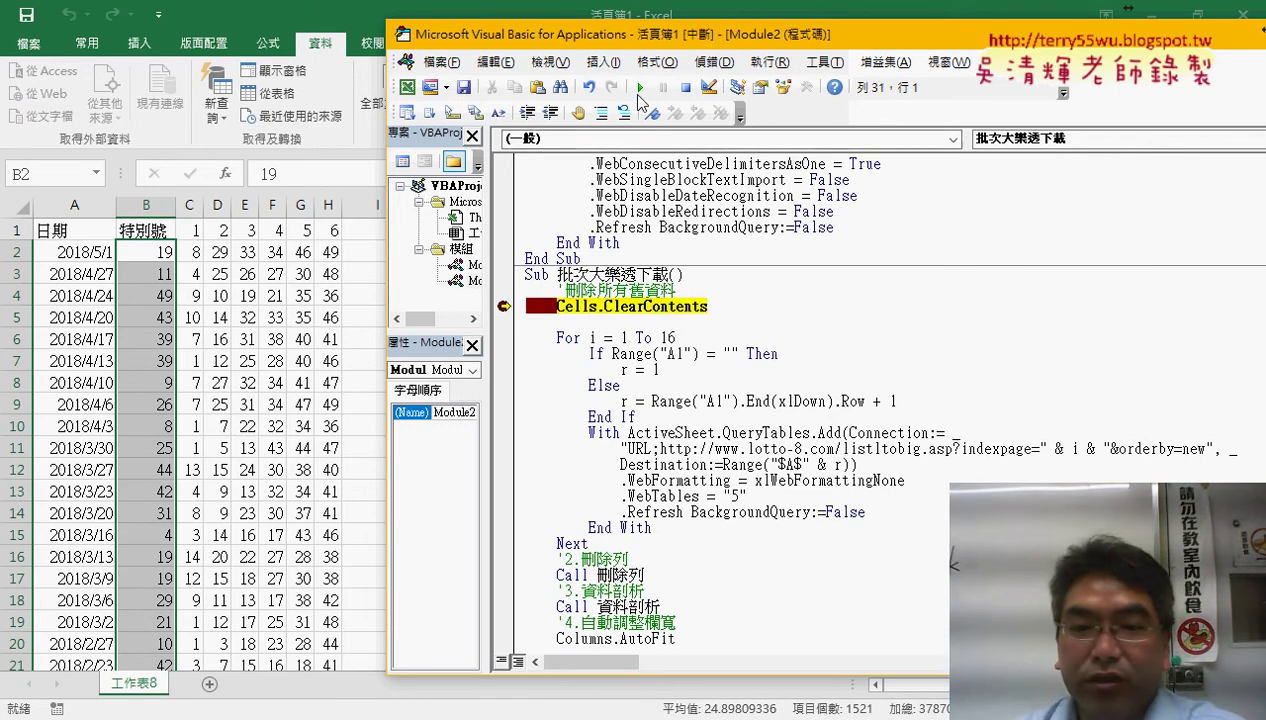
{"action": "key", "text": "F8"}
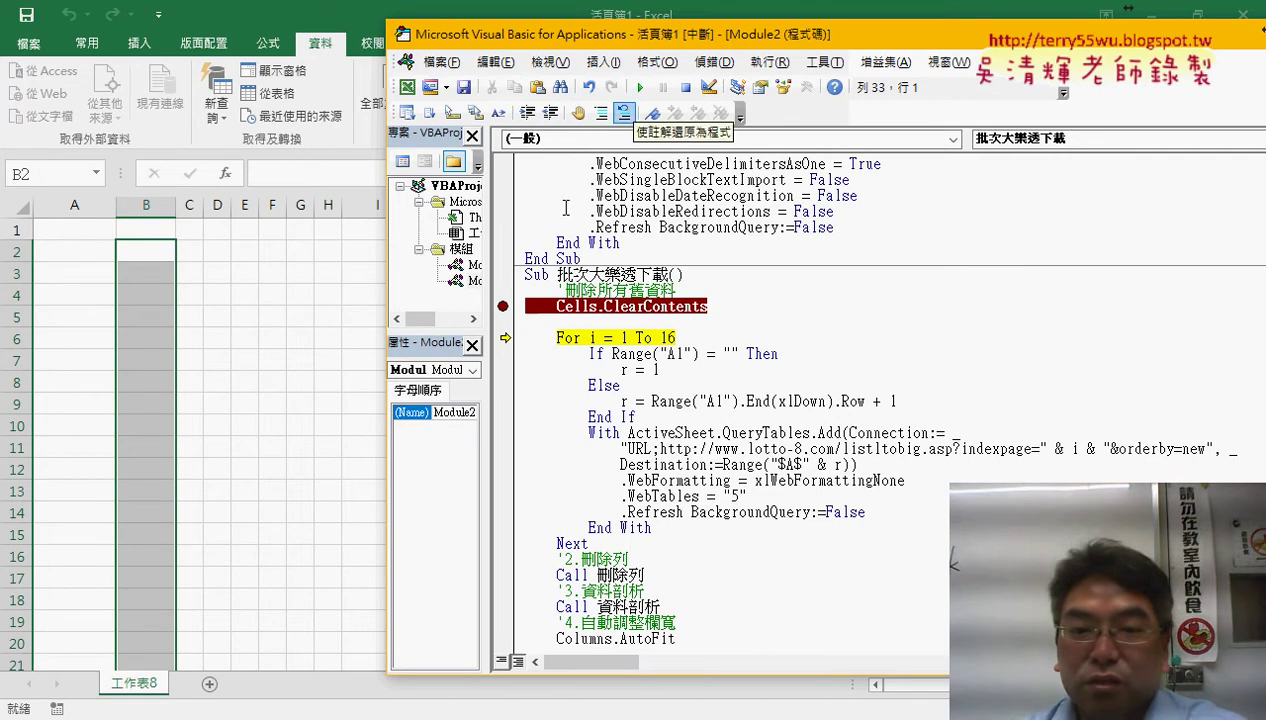
{"action": "left_click", "coordinate": [505, 307]}
{"action": "left_click", "coordinate": [640, 87]}
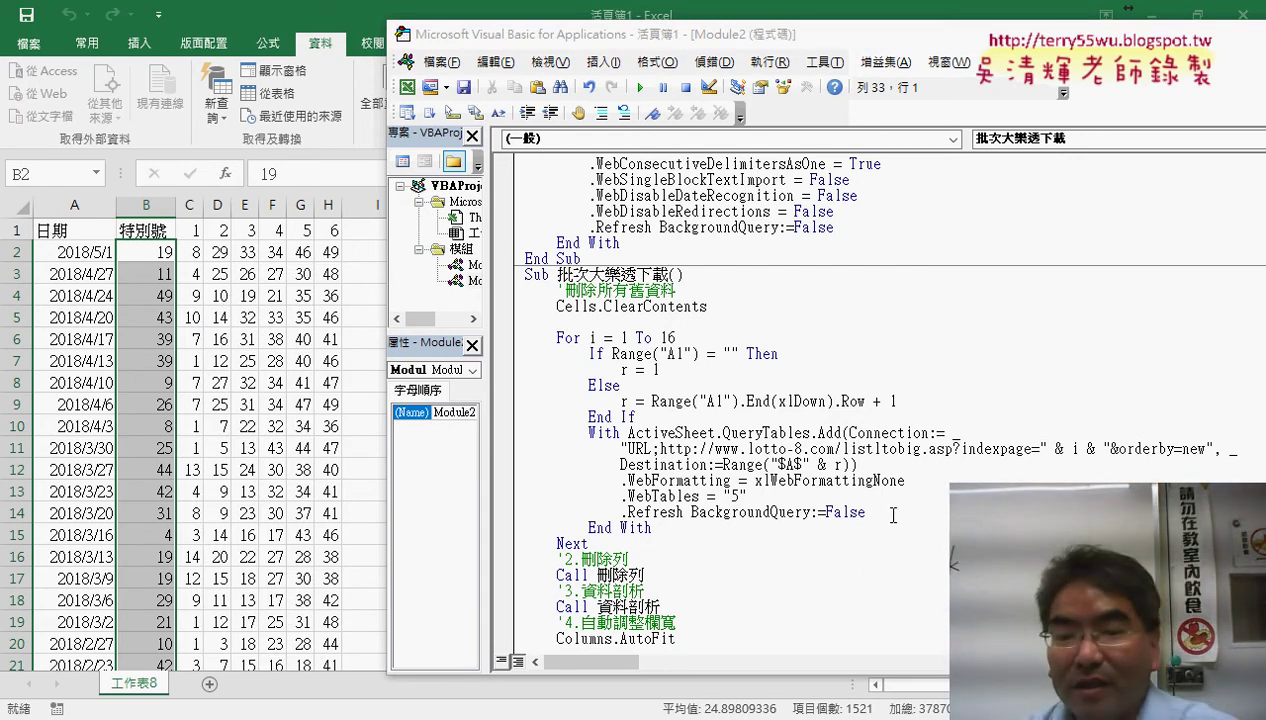
{"action": "left_click_drag", "start_coordinate": [866, 512], "coordinate": [514, 476]}
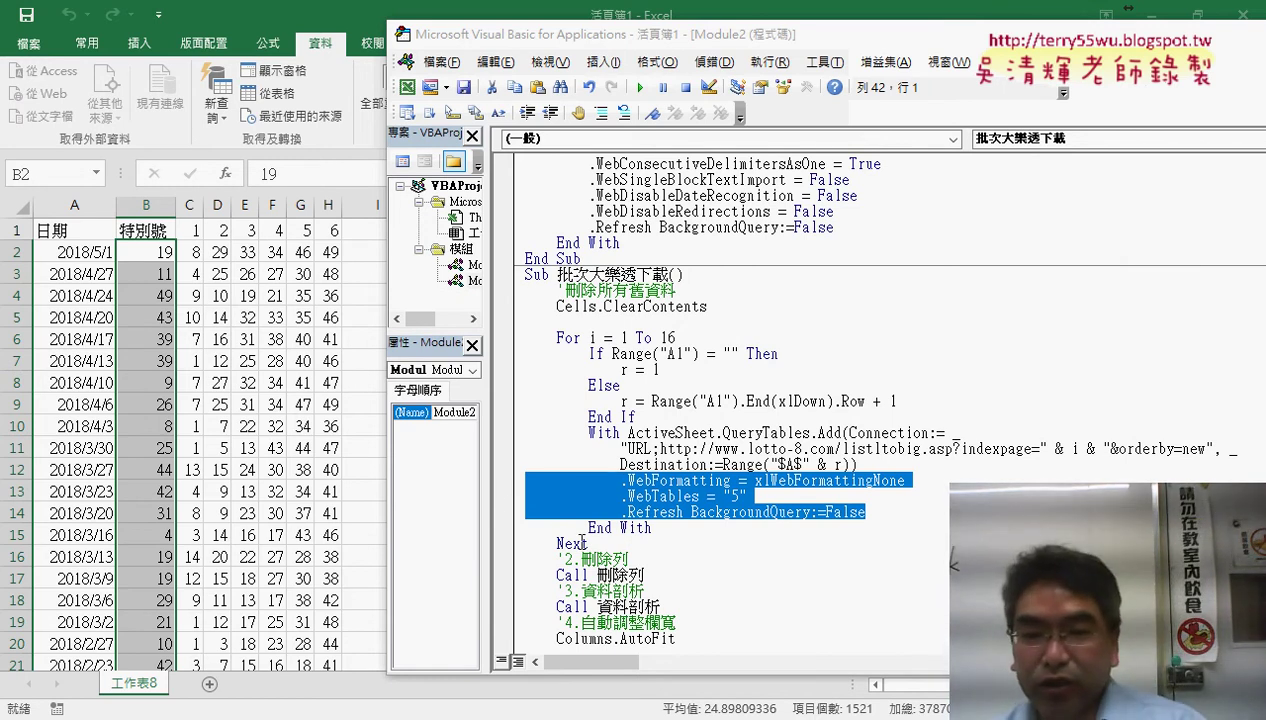
{"action": "scroll", "coordinate": [720, 373], "scroll_direction": "down", "scroll_amount": 1}
Select the whole 批次大樂透下載 Sub, then switch to the worksheet and scroll through the downloaded results.
{"action": "left_click_drag", "start_coordinate": [595, 610], "coordinate": [510, 232]}
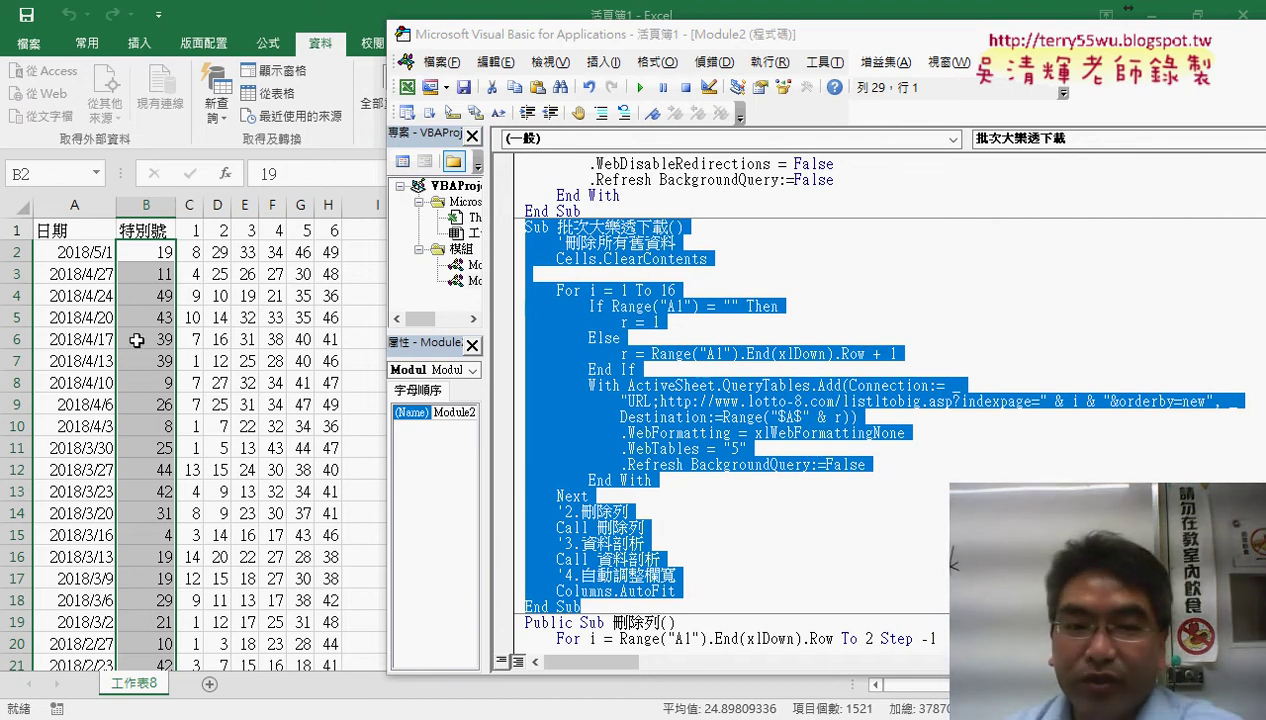
{"action": "left_click", "coordinate": [88, 385]}
{"action": "scroll", "coordinate": [127, 494], "scroll_direction": "down", "scroll_amount": 10}
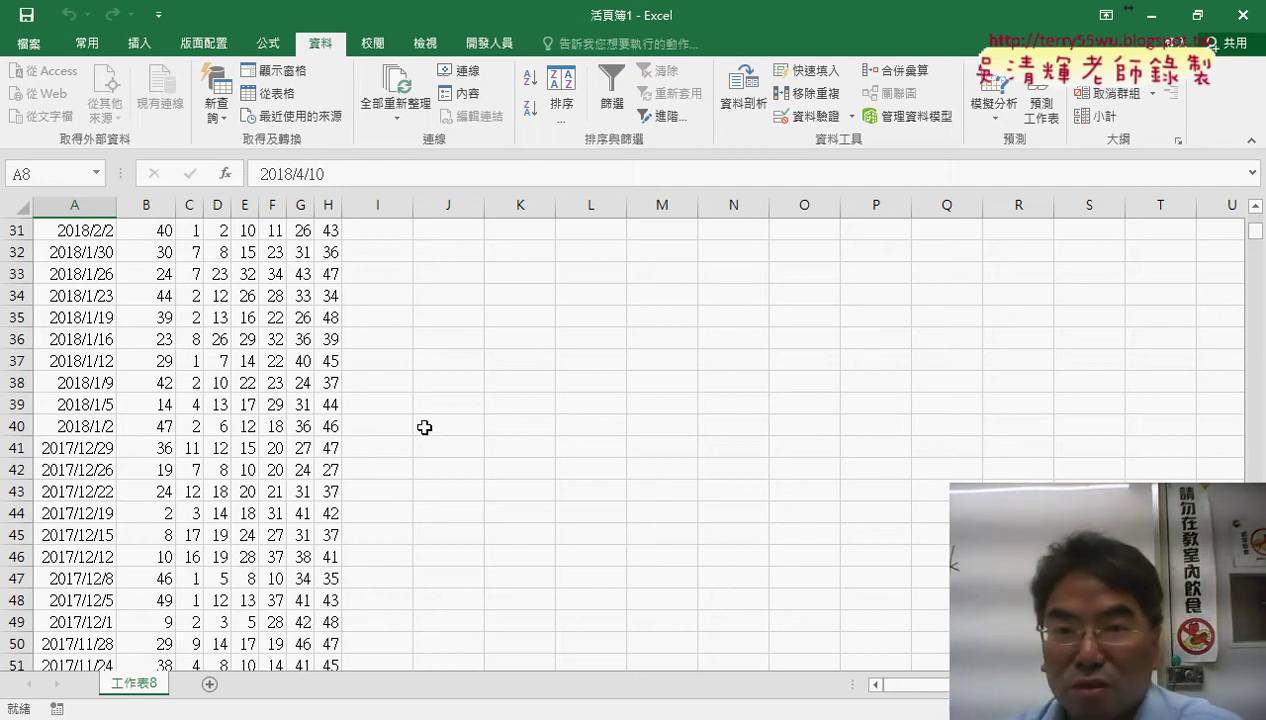
Insert a new empty module into the 模組 folder, then return to the Google Docs notes.
{"action": "left_click", "coordinate": [489, 43]}
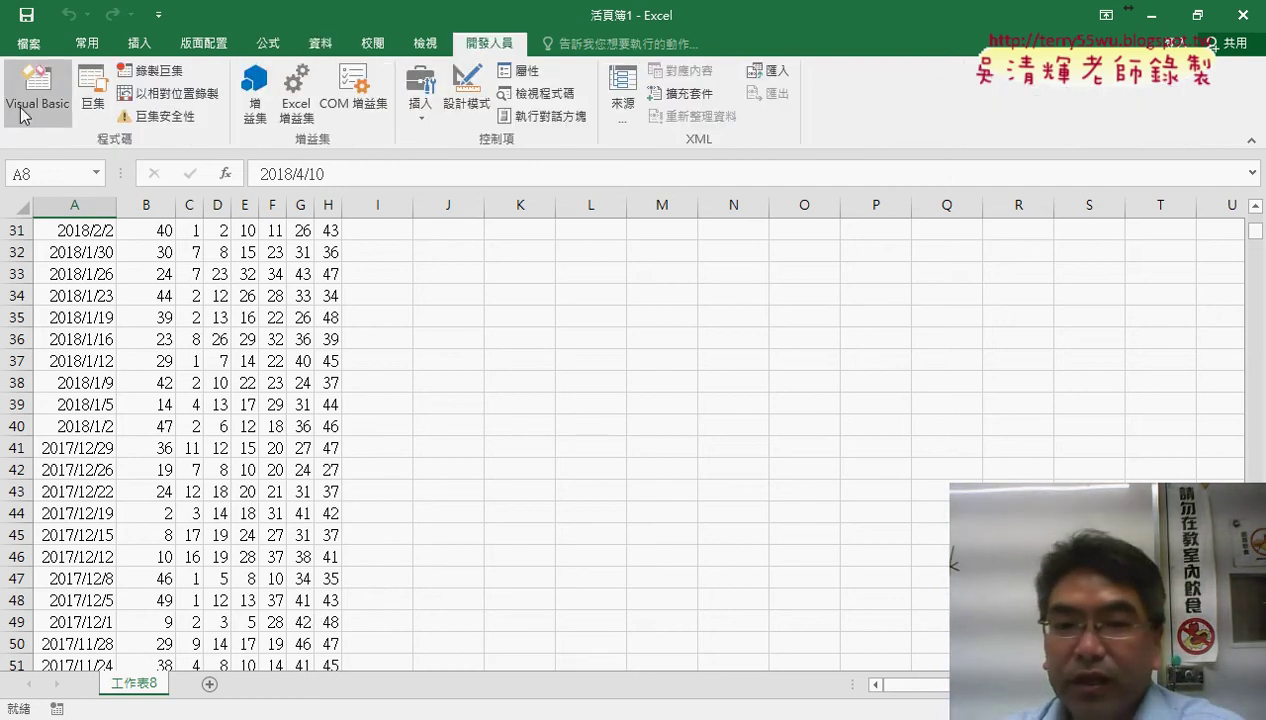
{"action": "left_click", "coordinate": [22, 115]}
{"action": "scroll", "coordinate": [607, 510], "scroll_direction": "down", "scroll_amount": 4}
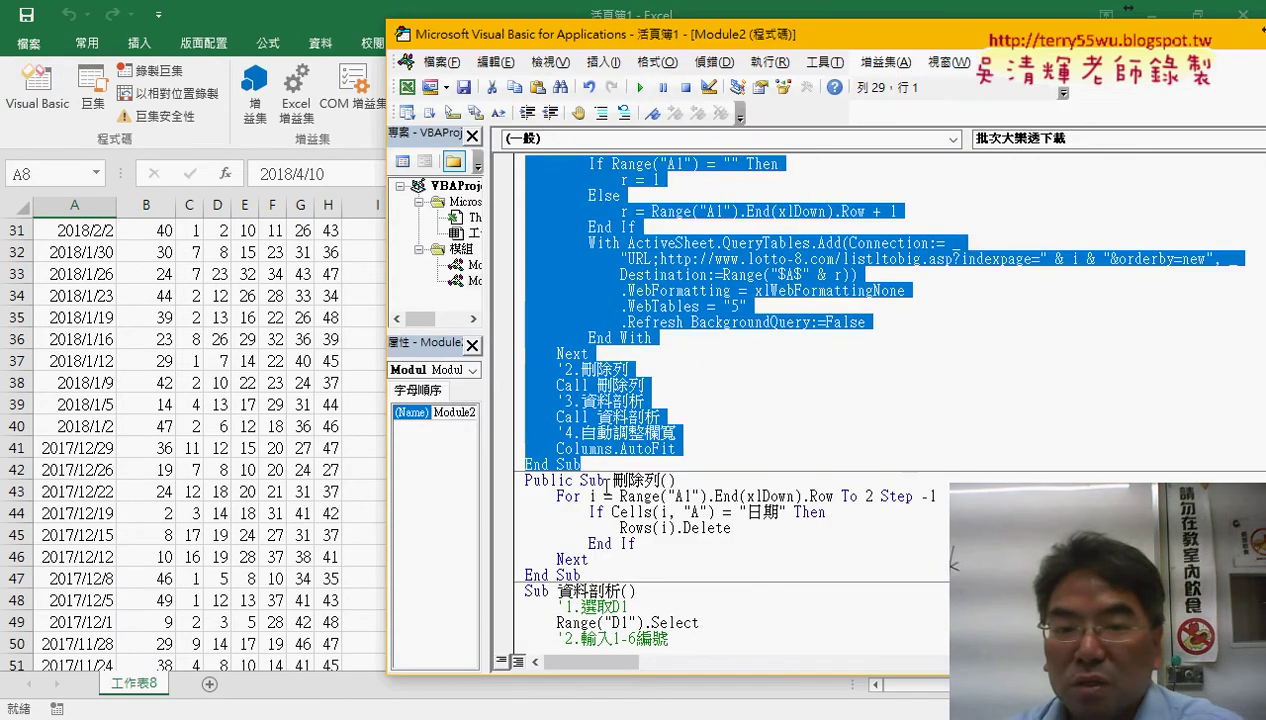
{"action": "left_click_drag", "start_coordinate": [488, 300], "coordinate": [542, 300]}
{"action": "left_click", "coordinate": [458, 250]}
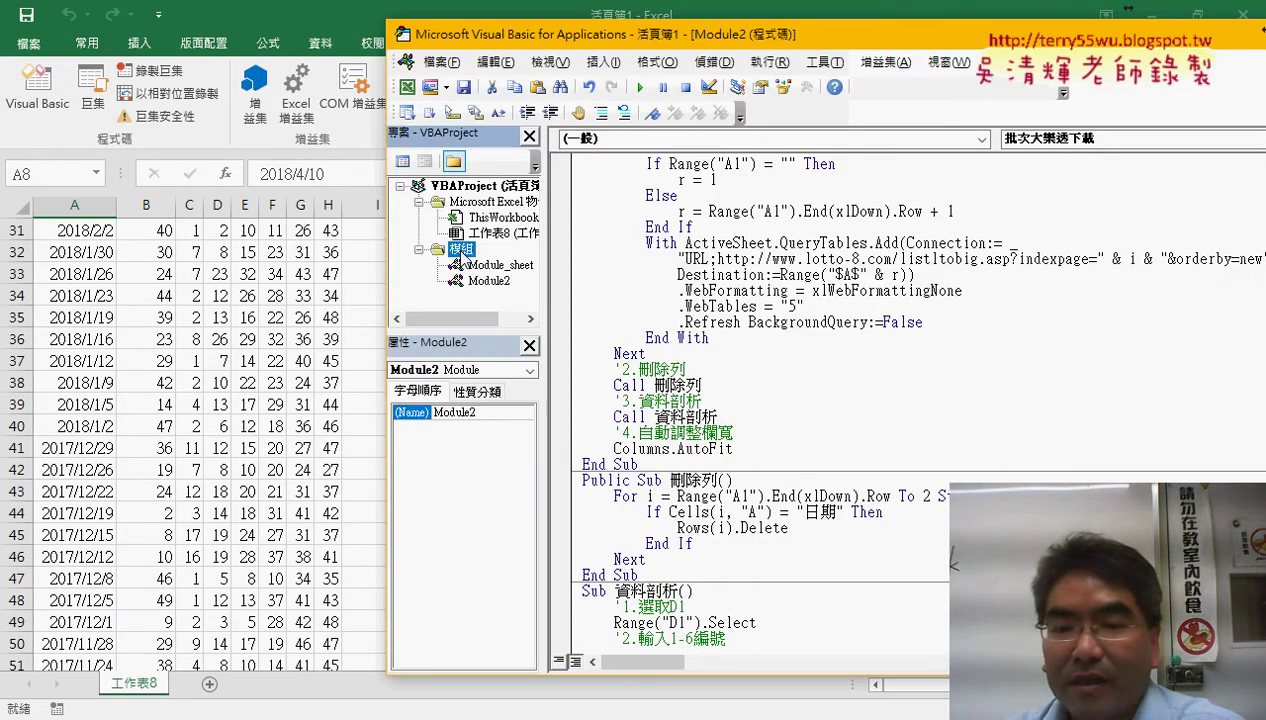
{"action": "right_click", "coordinate": [458, 254]}
{"action": "mouse_move", "coordinate": [540, 334]}
{"action": "left_click", "coordinate": [676, 360]}
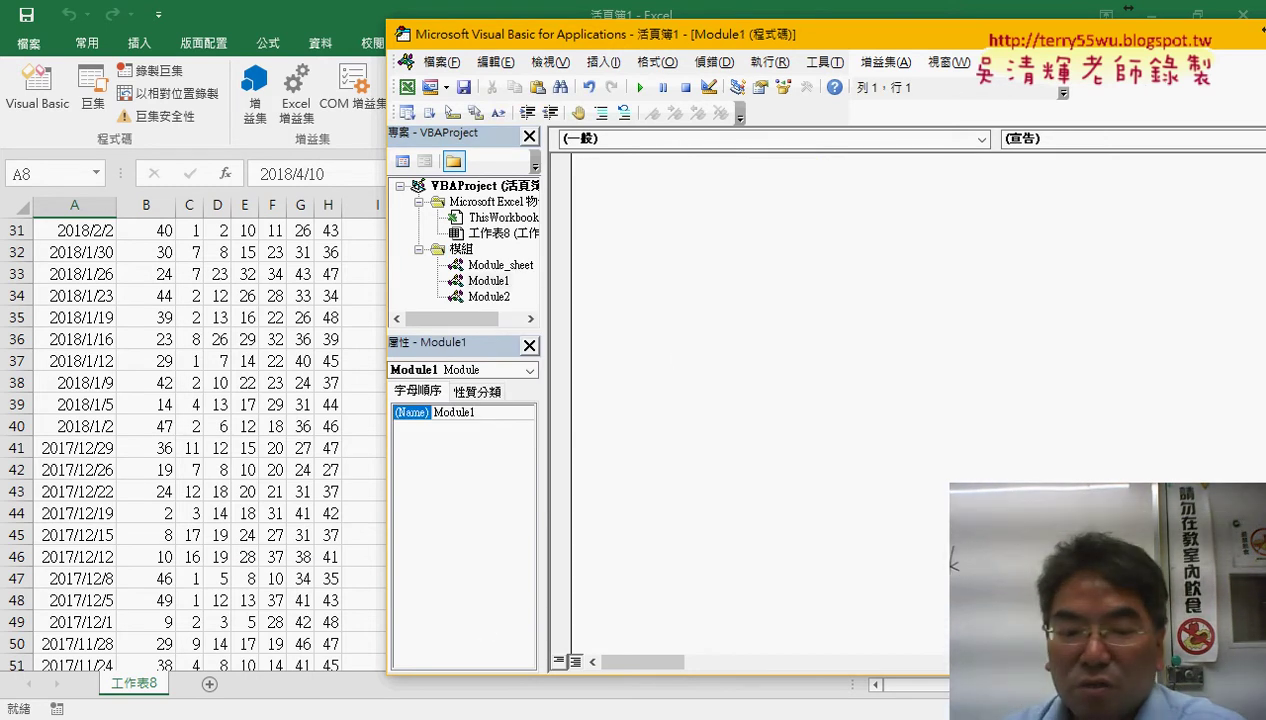
{"action": "left_click", "coordinate": [318, 640]}
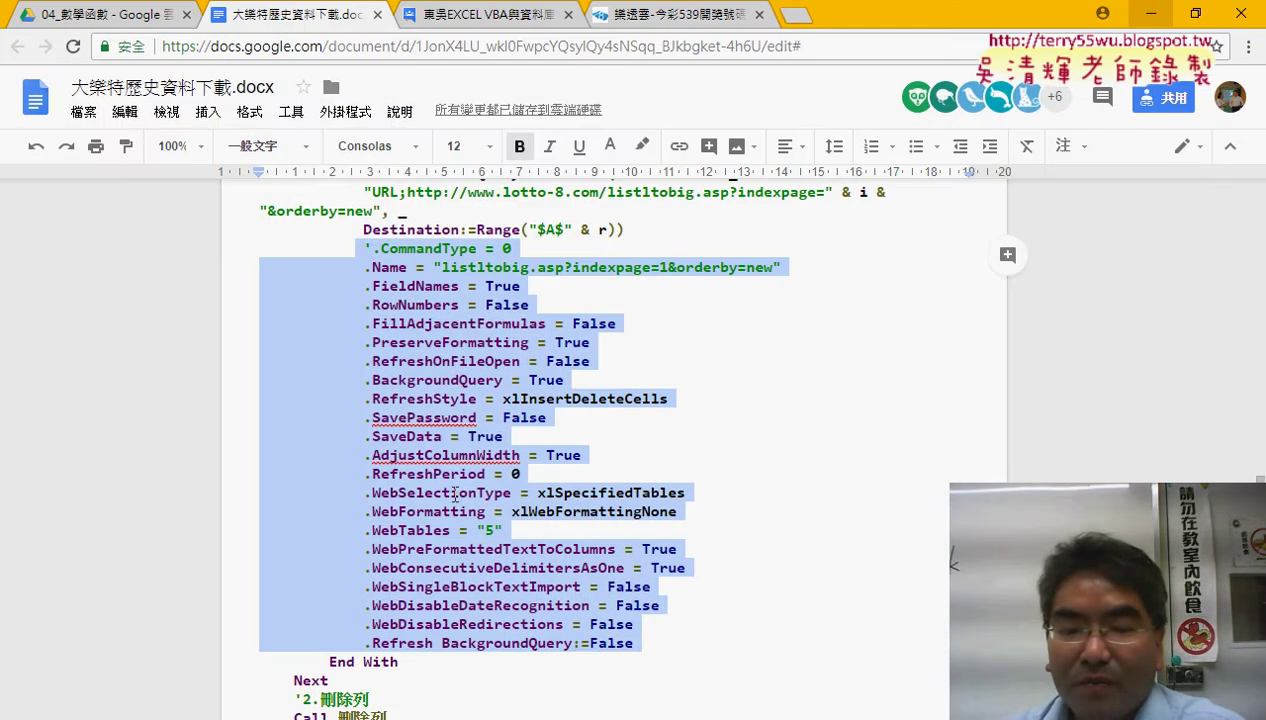
Scroll down the Google Doc to the 將下載的資料分為16頁 heading.
{"action": "scroll", "coordinate": [455, 497], "scroll_direction": "down", "scroll_amount": 3}
{"action": "scroll", "coordinate": [457, 495], "scroll_direction": "down", "scroll_amount": 2}
{"action": "scroll", "coordinate": [460, 492], "scroll_direction": "down", "scroll_amount": 3}
{"action": "scroll", "coordinate": [465, 487], "scroll_direction": "down", "scroll_amount": 1}
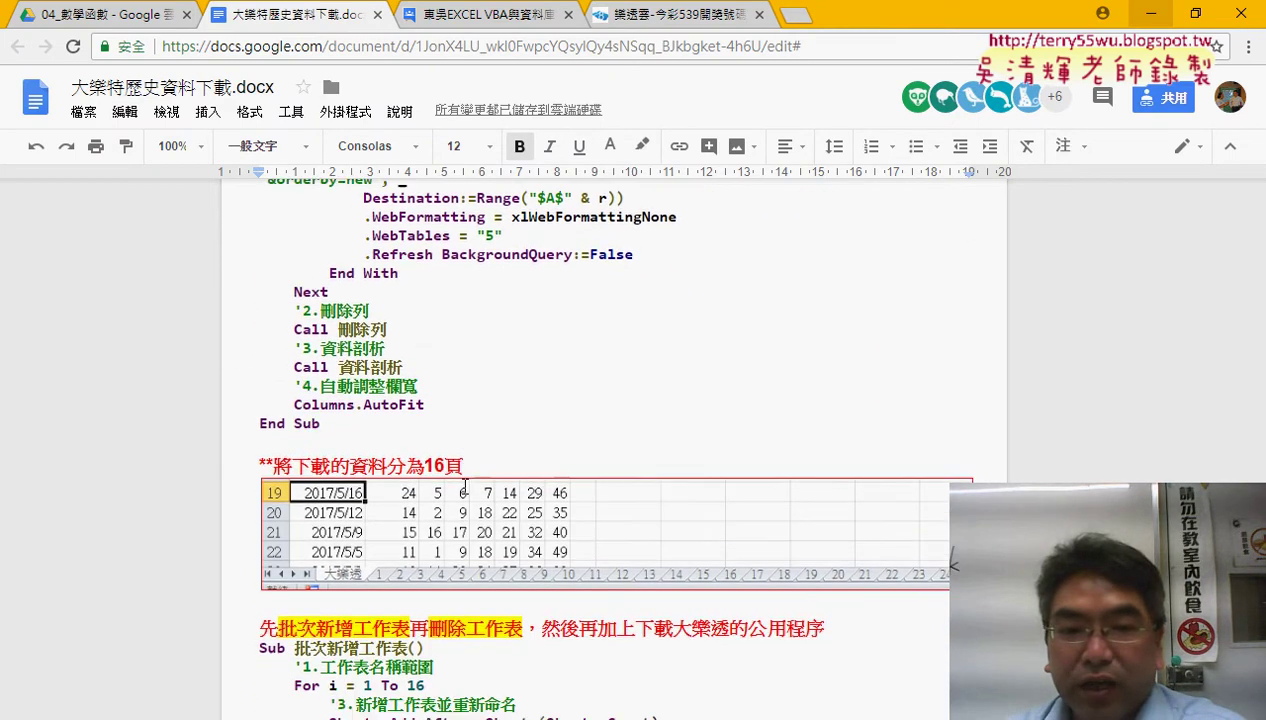
{"action": "scroll", "coordinate": [465, 487], "scroll_direction": "down", "scroll_amount": 3}
{"action": "left_click_drag", "start_coordinate": [384, 205], "coordinate": [272, 205]}
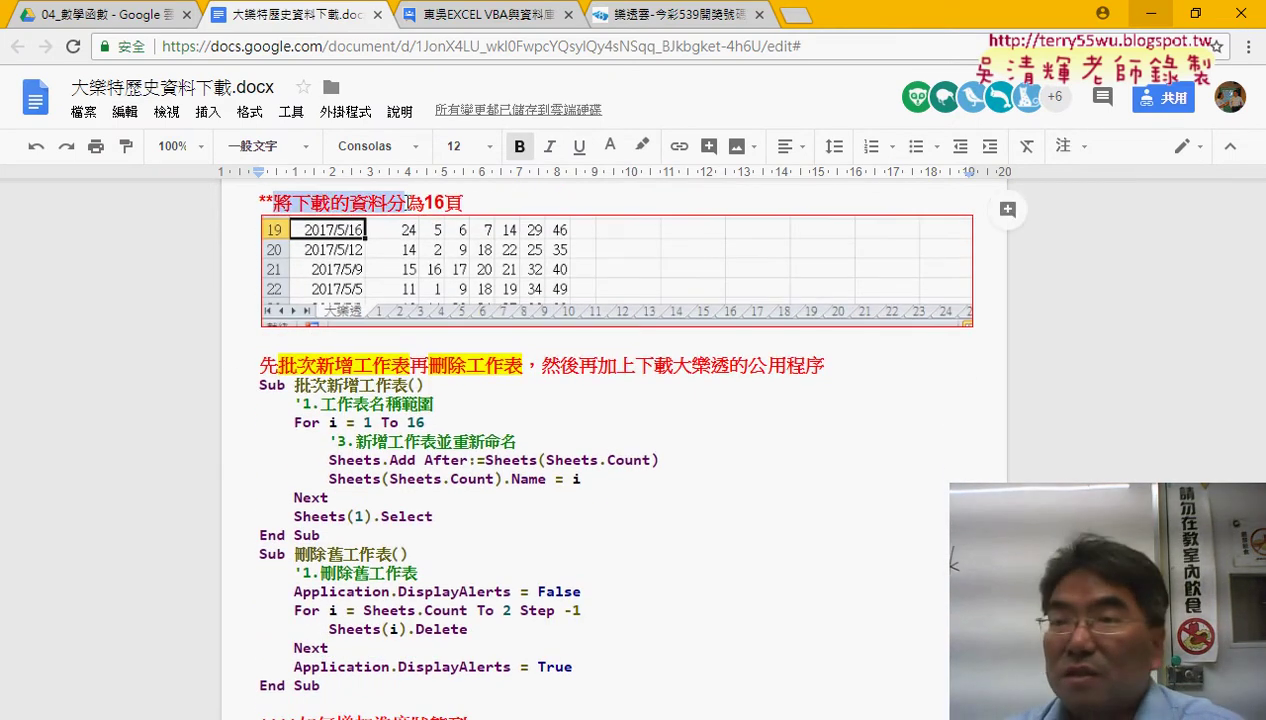
{"action": "left_click_drag", "start_coordinate": [385, 205], "coordinate": [468, 205]}
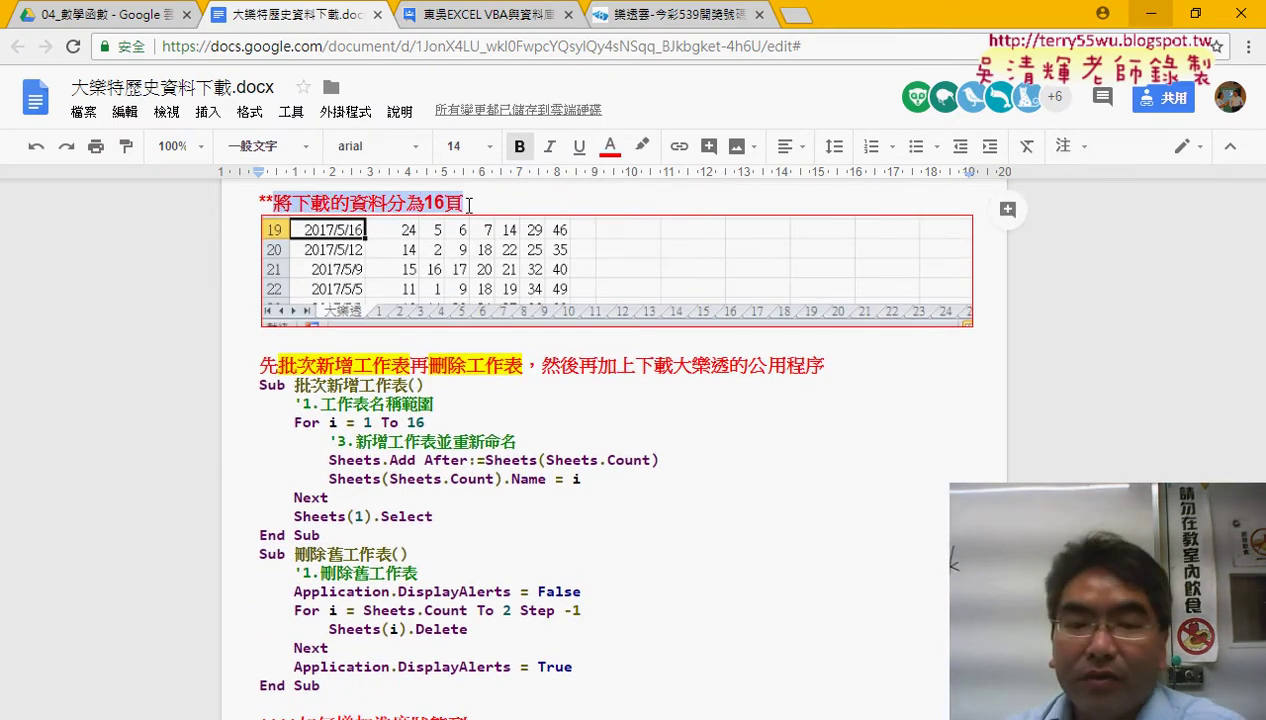
{"action": "scroll", "coordinate": [499, 492], "scroll_direction": "down", "scroll_amount": 1}
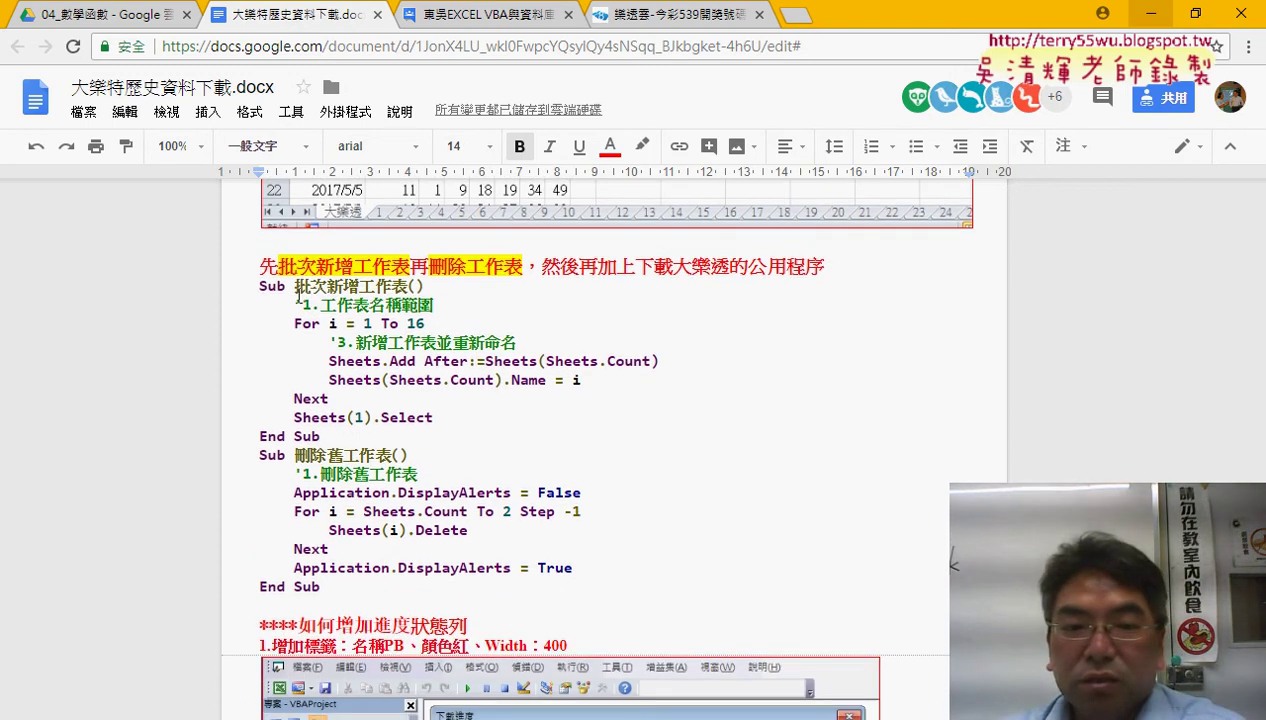
Select the full 批次新增工作表 and 刪除舊工作表 procedures, then return to the Excel windows.
{"action": "left_click_drag", "start_coordinate": [295, 288], "coordinate": [408, 288]}
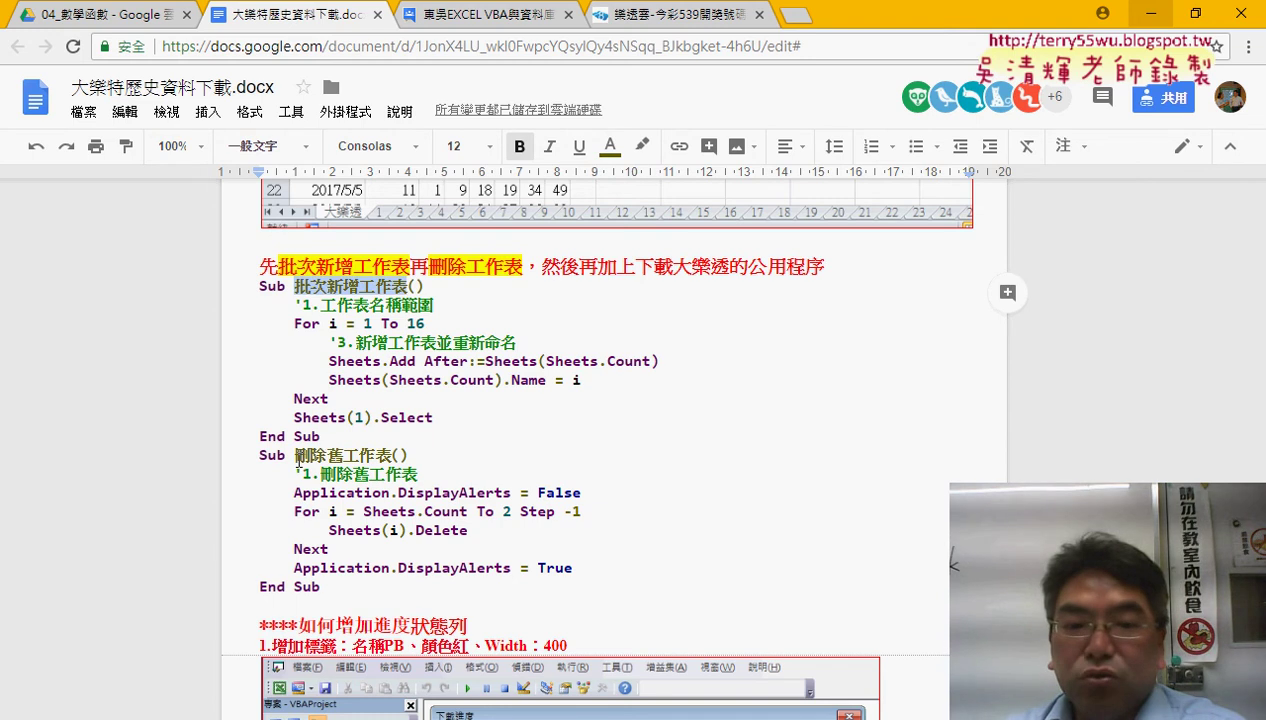
{"action": "left_click_drag", "start_coordinate": [295, 456], "coordinate": [390, 455]}
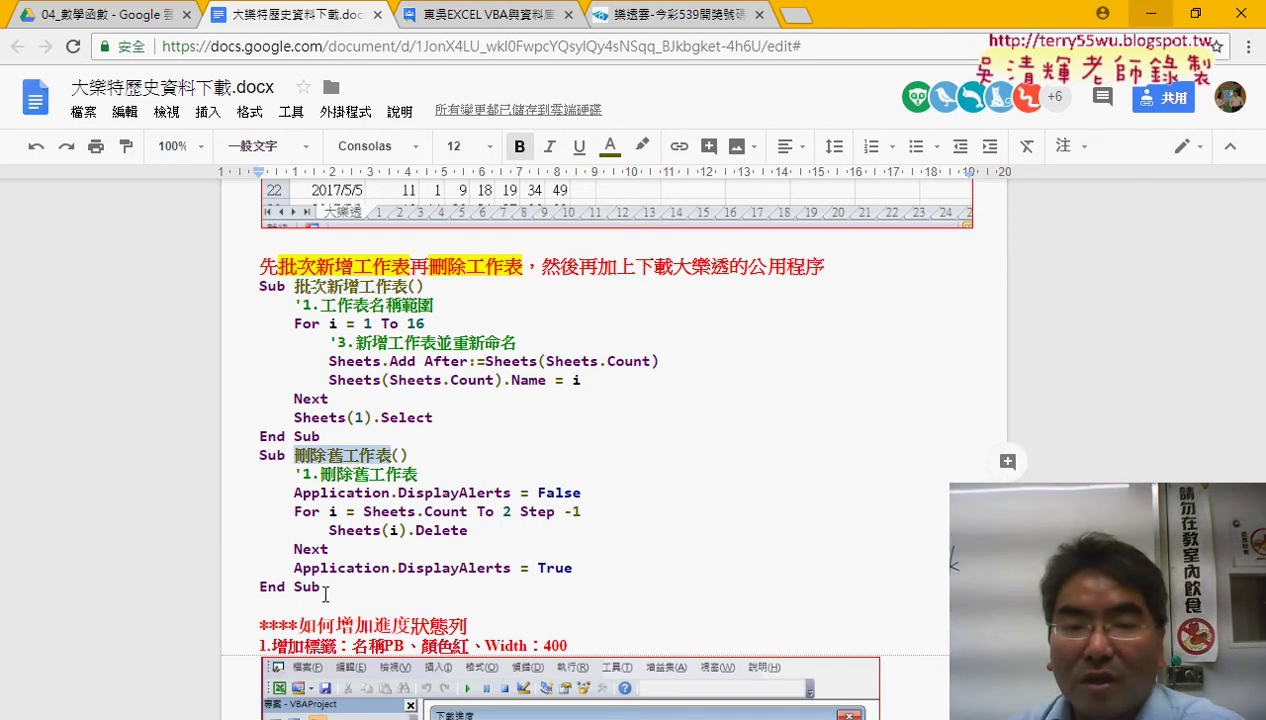
{"action": "left_click_drag", "start_coordinate": [322, 587], "coordinate": [255, 288]}
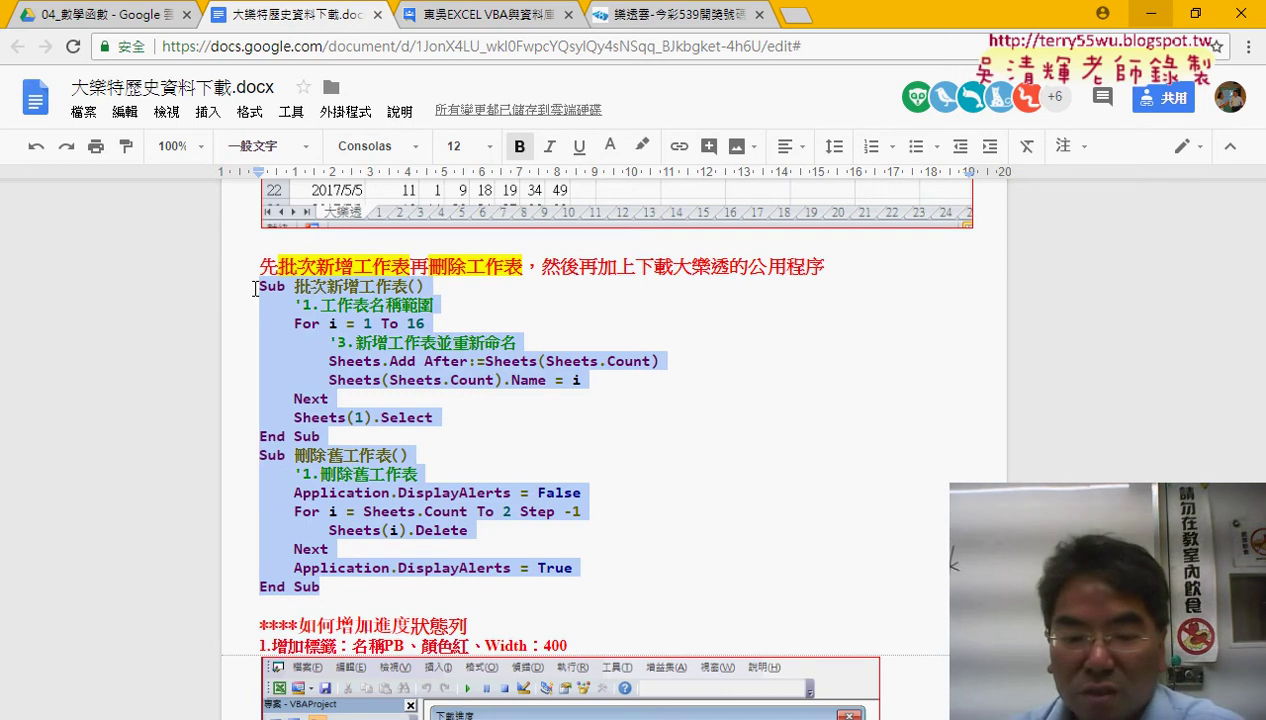
{"action": "left_click", "coordinate": [411, 719]}
Paste the 批次新增工作表 and 刪除舊工作表 procedures into Module1 with 貼上.
{"action": "left_click", "coordinate": [462, 677]}
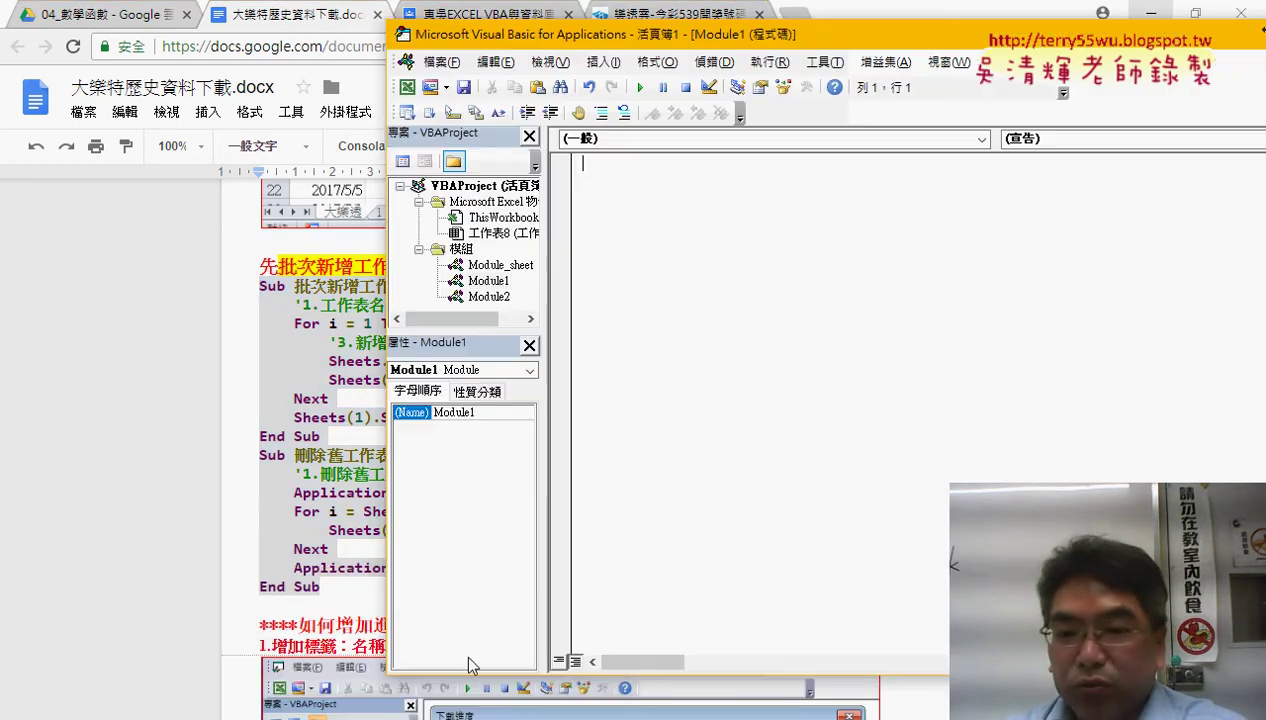
{"action": "right_click", "coordinate": [664, 270]}
{"action": "left_click", "coordinate": [700, 359]}
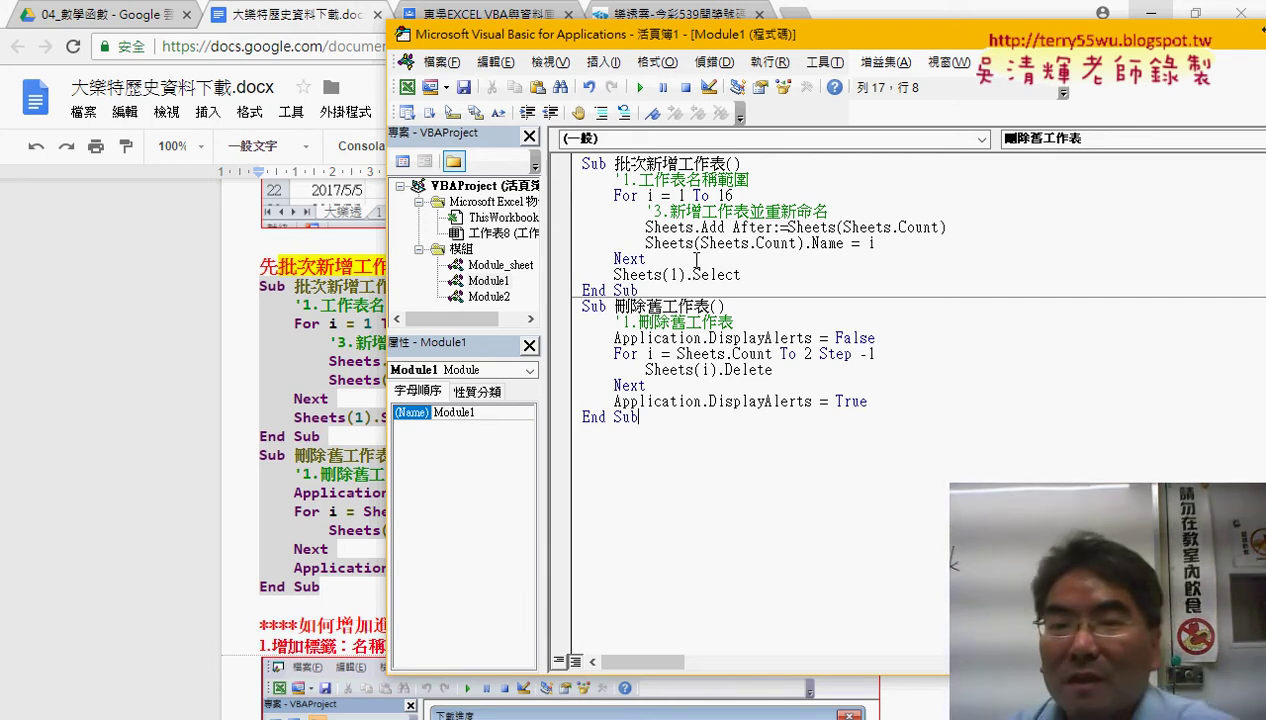
{"action": "left_click", "coordinate": [648, 196]}
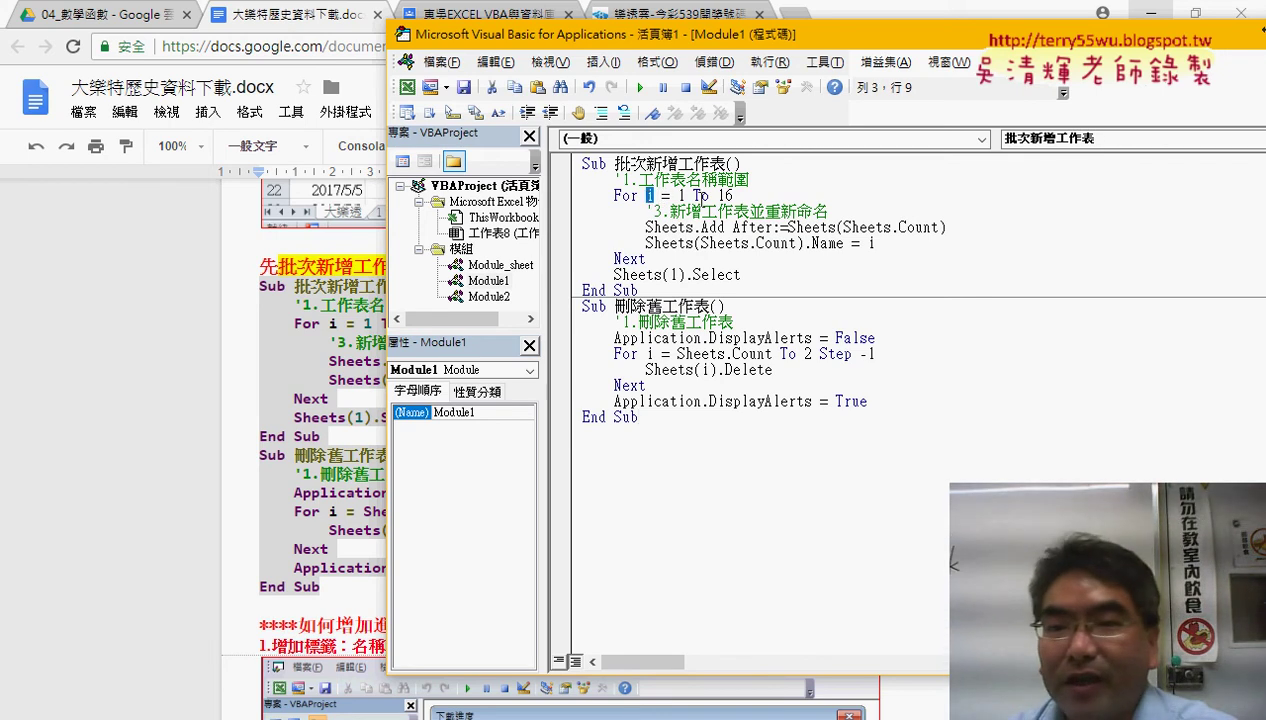
{"action": "left_click_drag", "start_coordinate": [736, 196], "coordinate": [612, 196]}
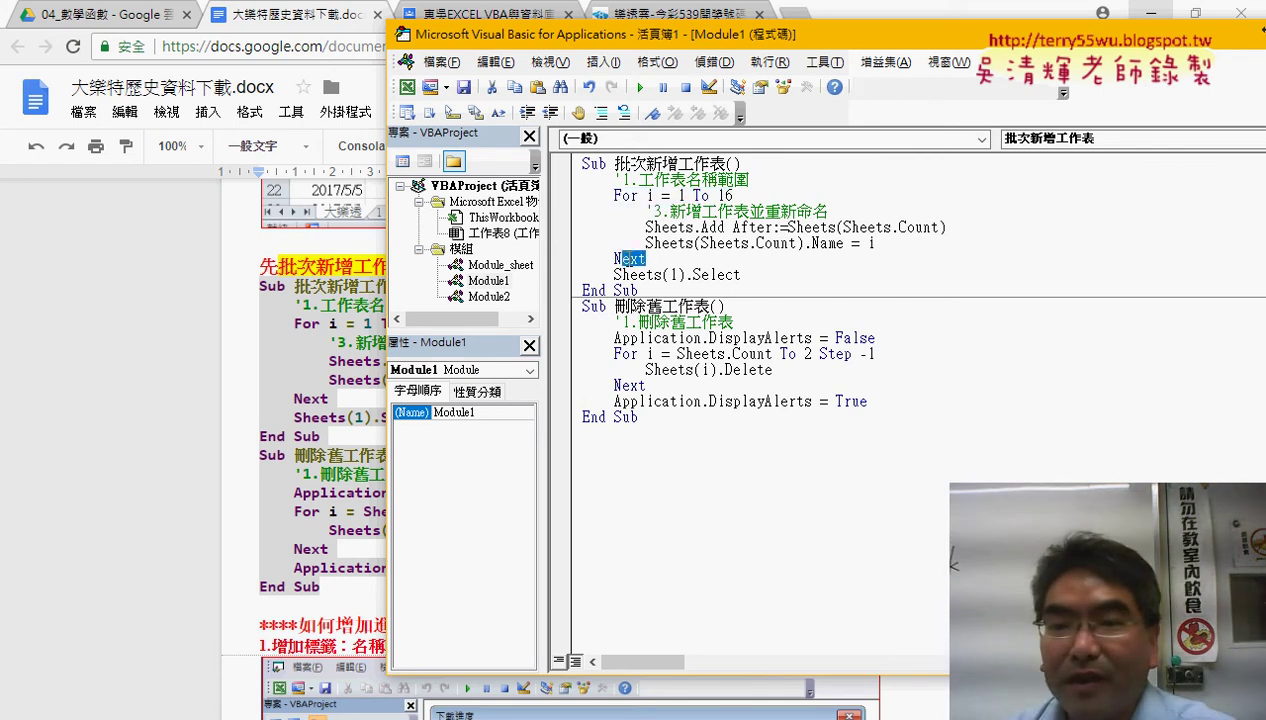
{"action": "double_click", "coordinate": [630, 258]}
{"action": "left_click", "coordinate": [676, 228]}
{"action": "mouse_move", "coordinate": [724, 228]}
{"action": "left_mouse_down"}
{"action": "mouse_move", "coordinate": [640, 228]}
{"action": "mouse_move", "coordinate": [970, 228]}
{"action": "left_mouse_up"}
{"action": "left_click", "coordinate": [706, 228]}
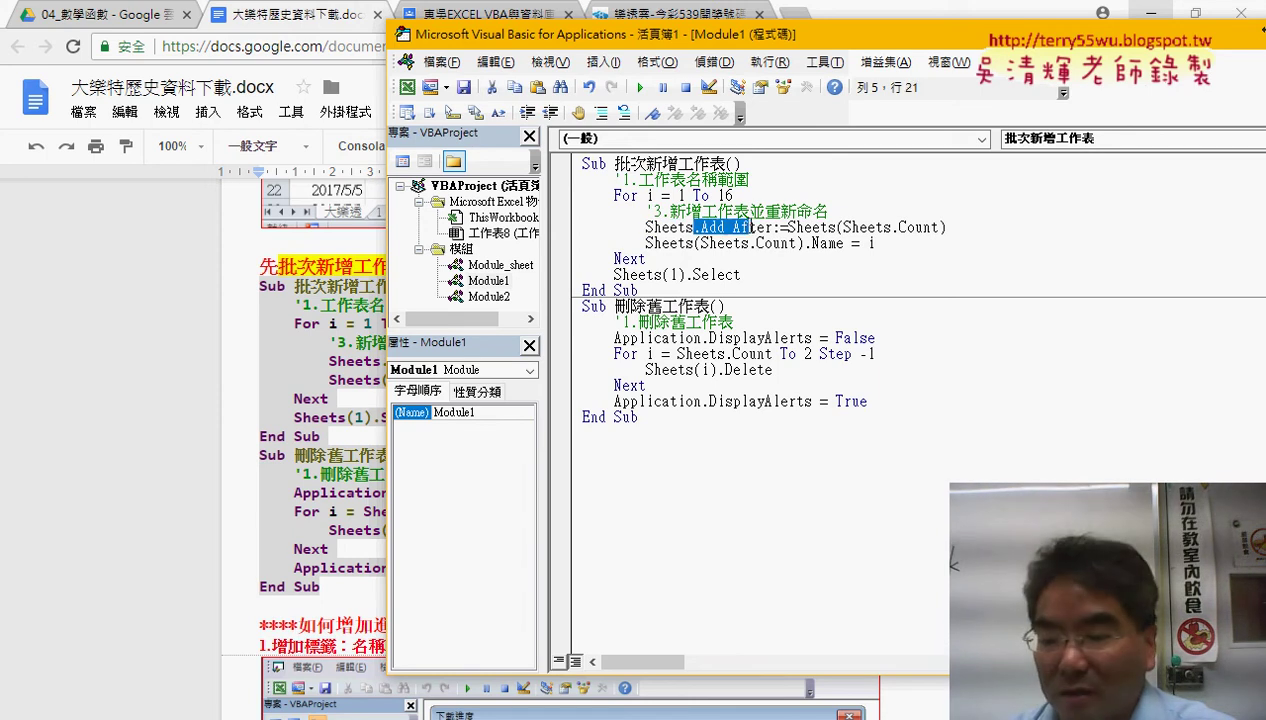
{"action": "type", "text": "."}
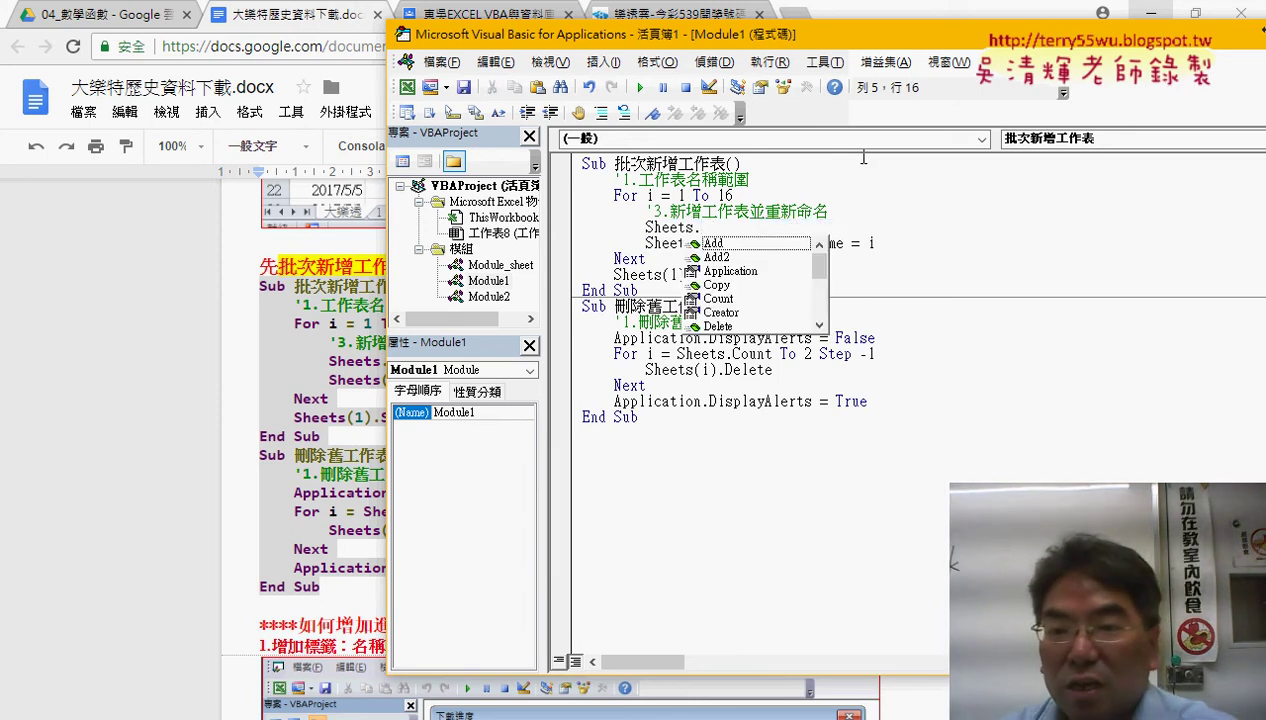
{"action": "key", "text": "Down"}
{"action": "key", "text": "space"}
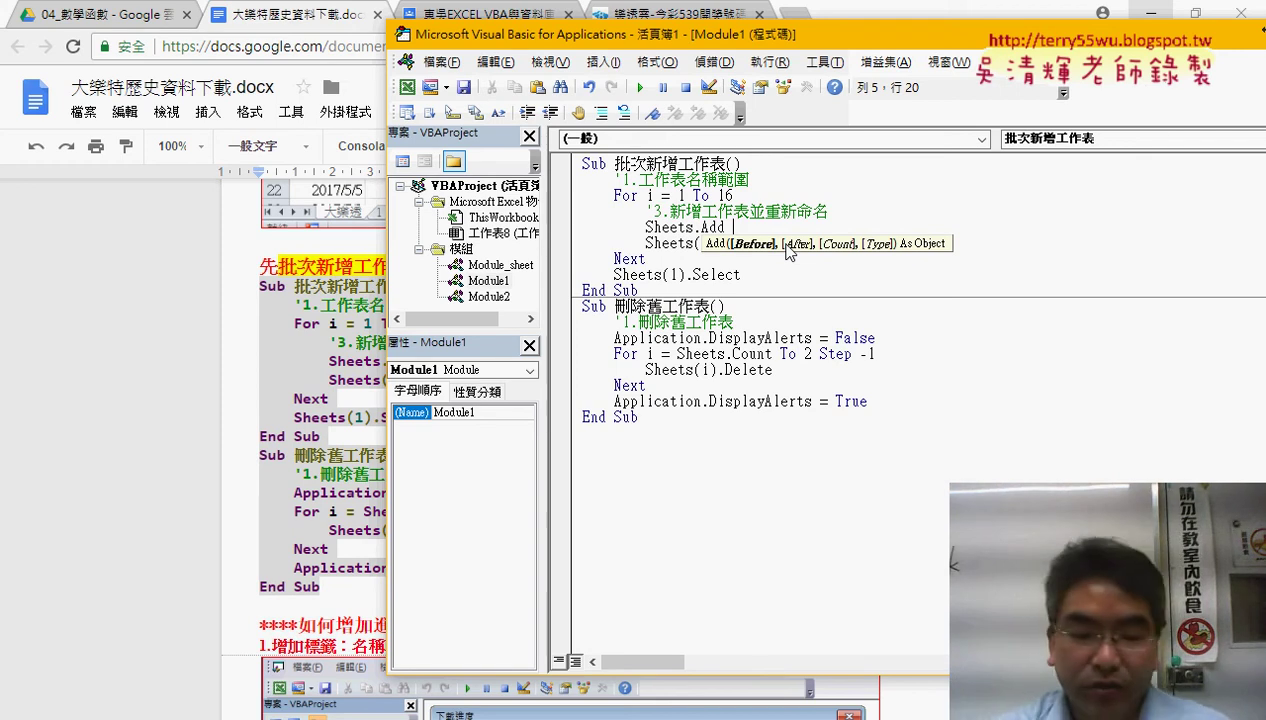
{"action": "key", "text": "ctrl+z"}
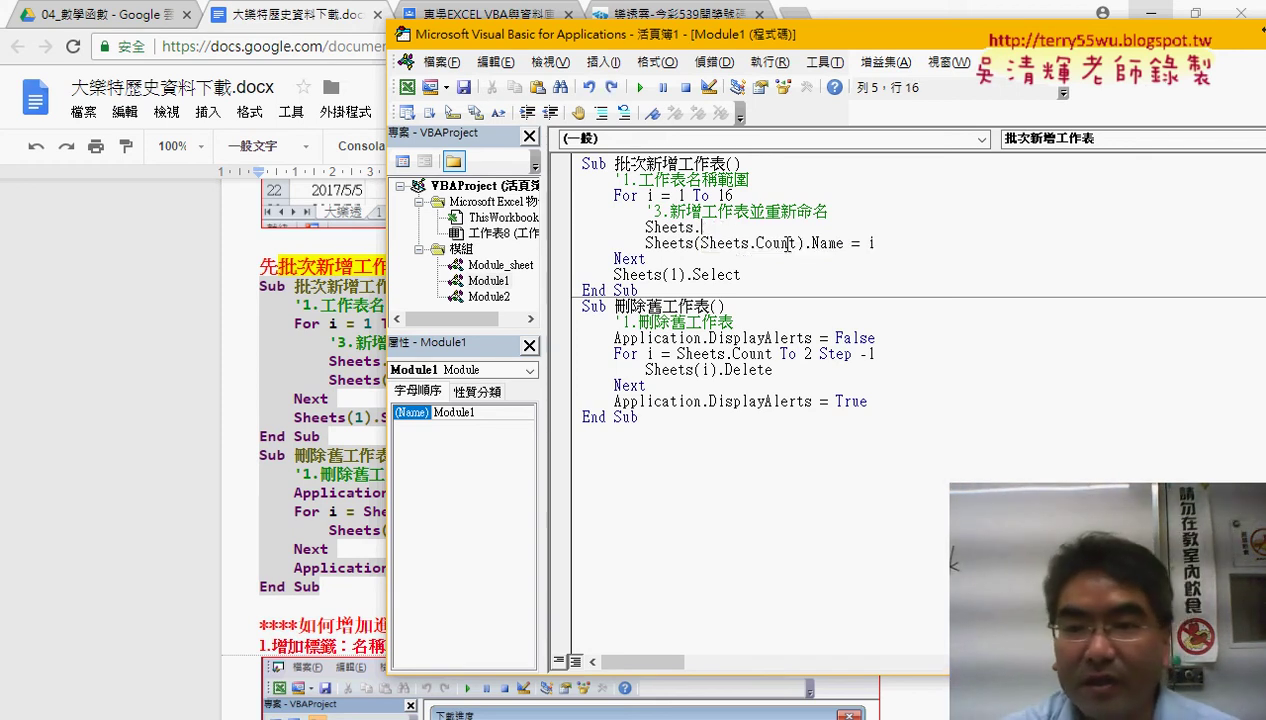
{"action": "key", "text": "ctrl+z"}
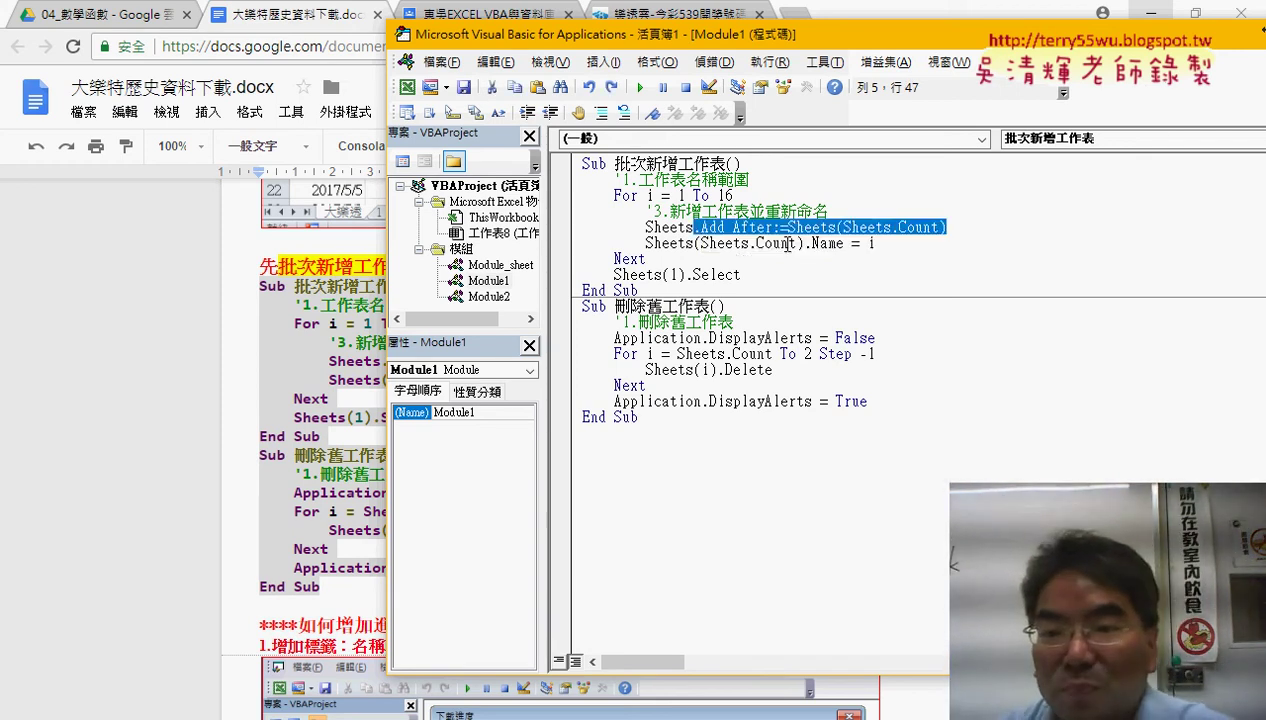
{"action": "left_click_drag", "start_coordinate": [733, 228], "coordinate": [765, 228]}
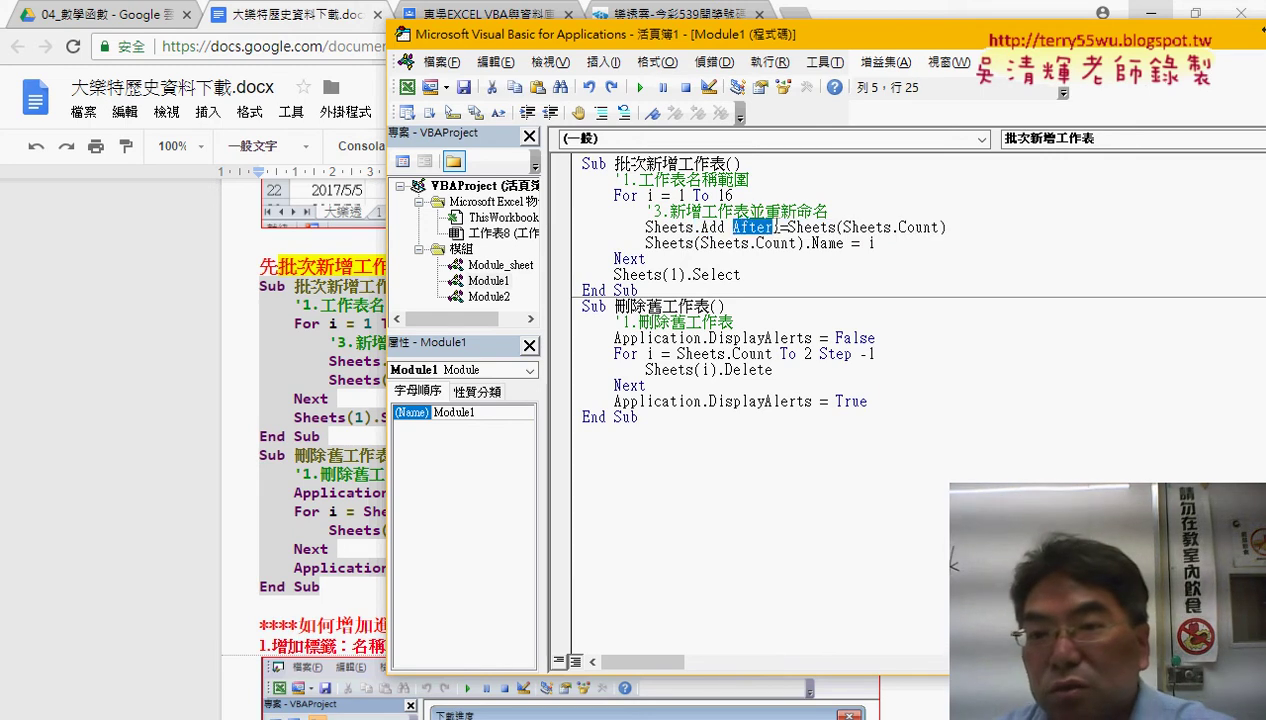
{"action": "double_click", "coordinate": [779, 227]}
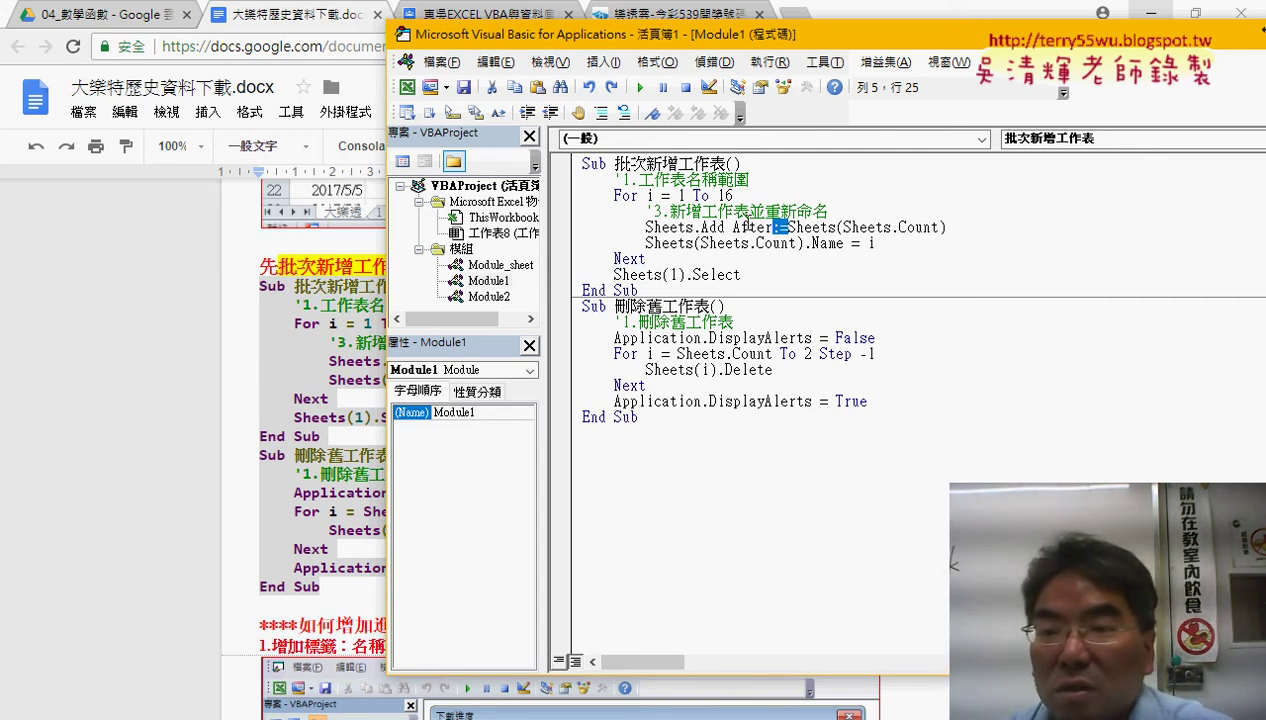
{"action": "left_click", "coordinate": [806, 227]}
{"action": "left_click_drag", "start_coordinate": [790, 227], "coordinate": [939, 230]}
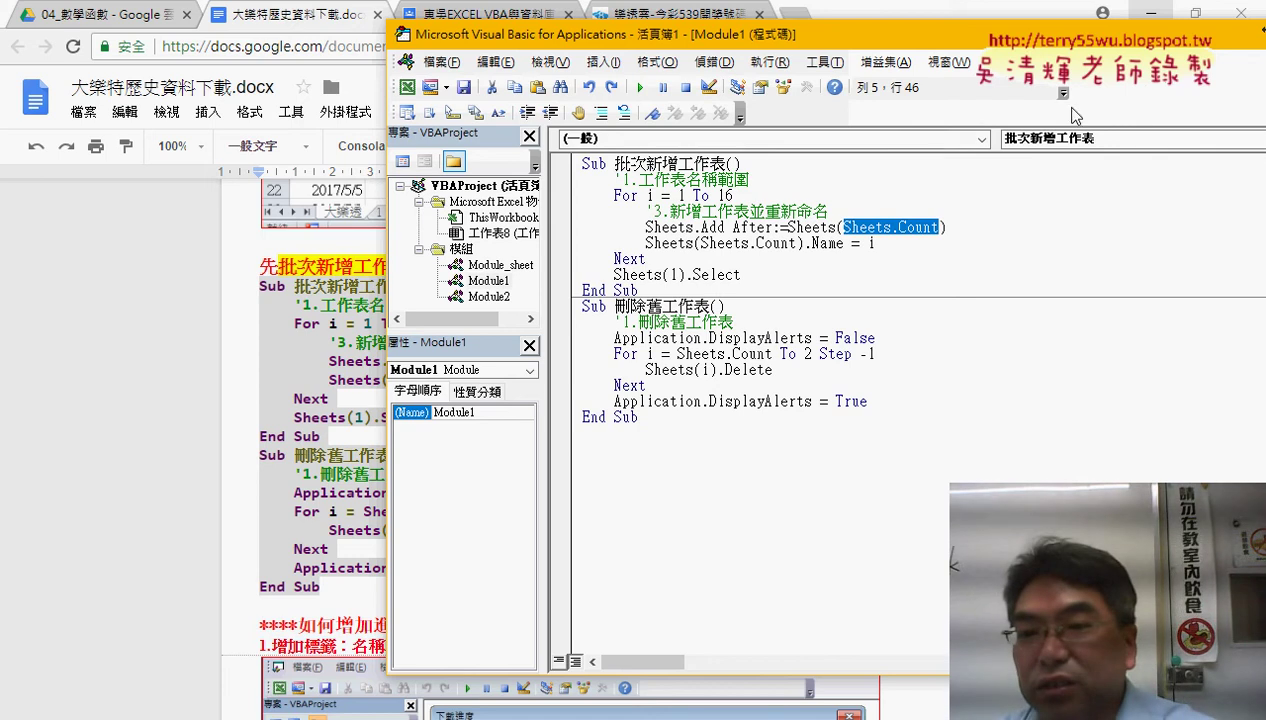
{"action": "left_click_drag", "start_coordinate": [940, 229], "coordinate": [648, 236]}
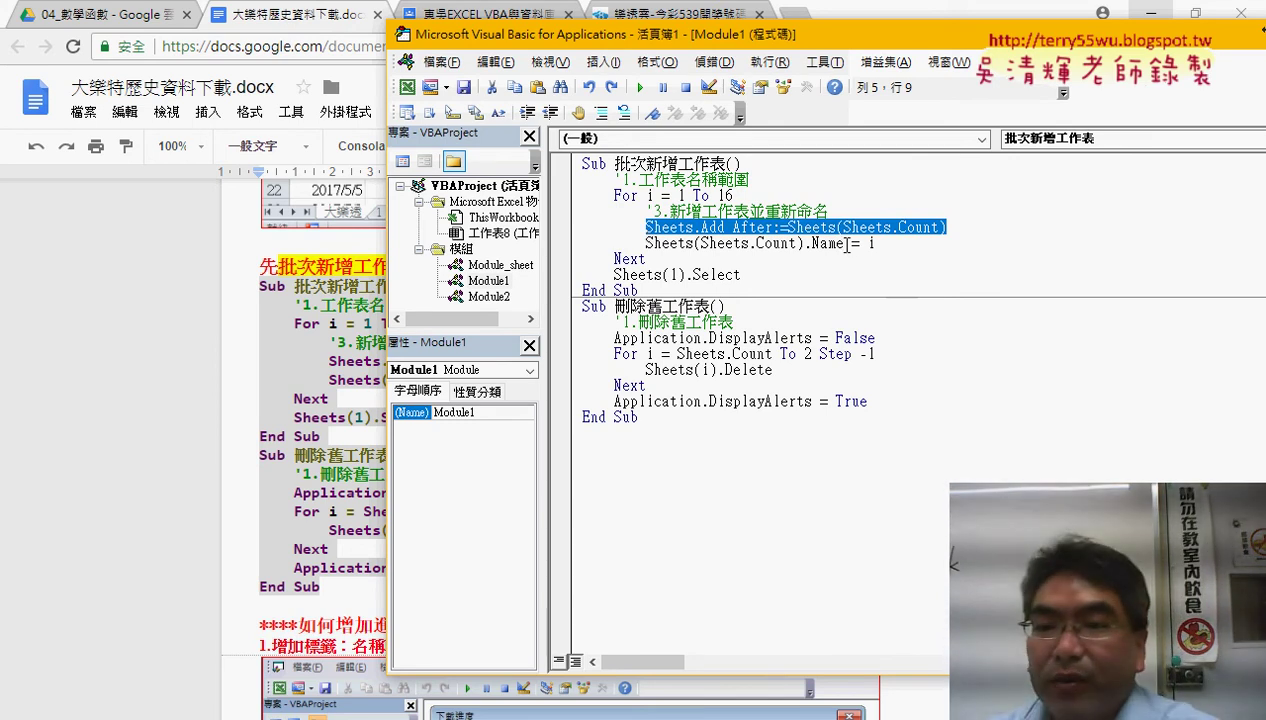
{"action": "left_click_drag", "start_coordinate": [868, 243], "coordinate": [877, 243]}
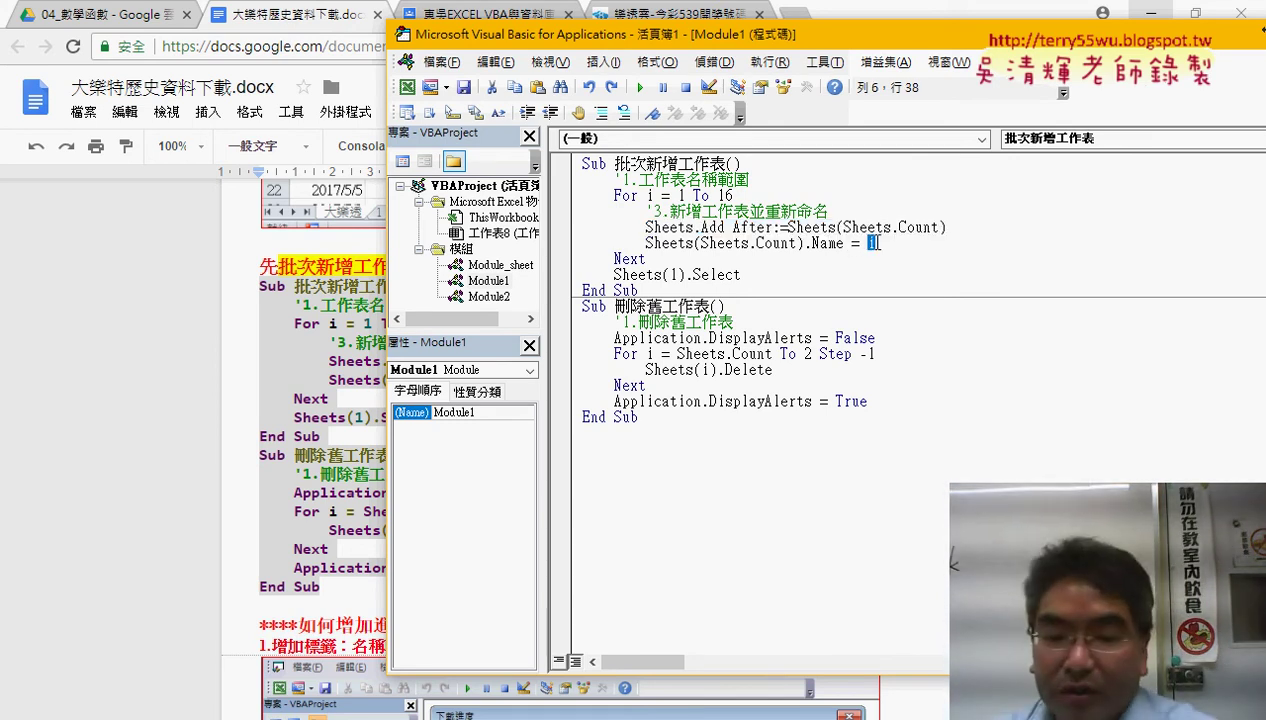
In the Excel workbook, rename the blank sheet 工作表42 to 1.
{"action": "left_click", "coordinate": [430, 715]}
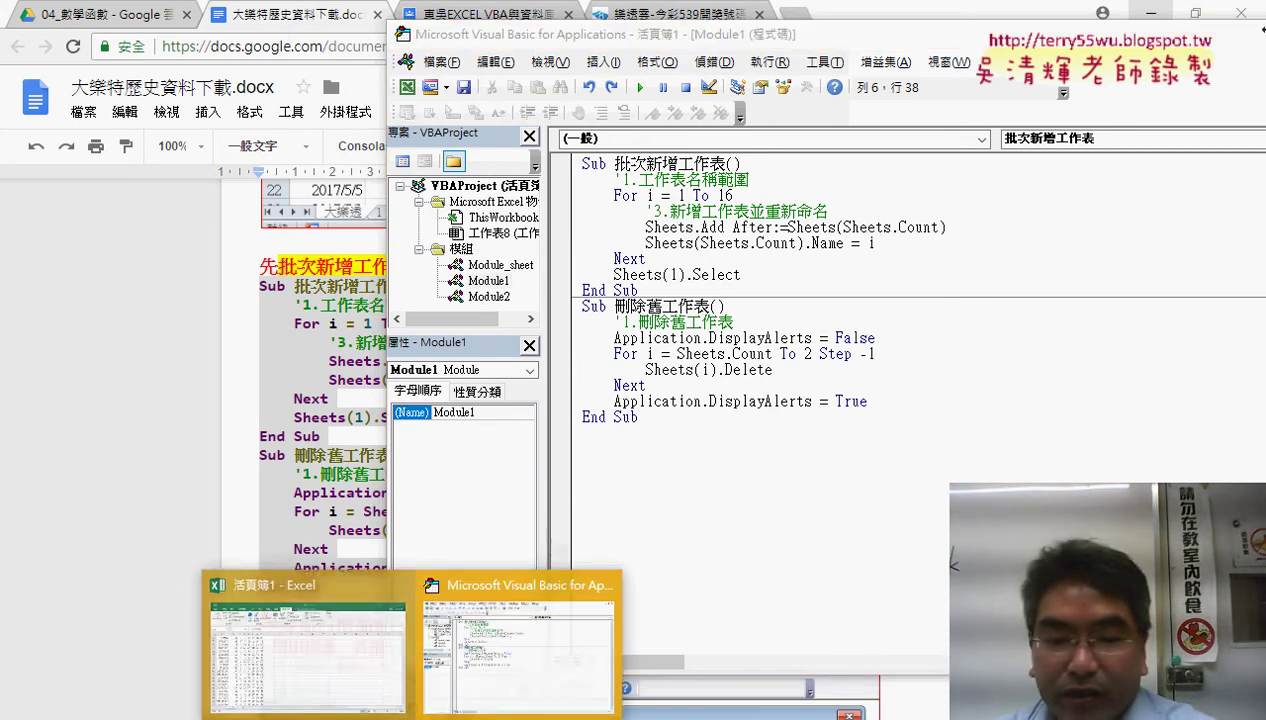
{"action": "left_click", "coordinate": [367, 686]}
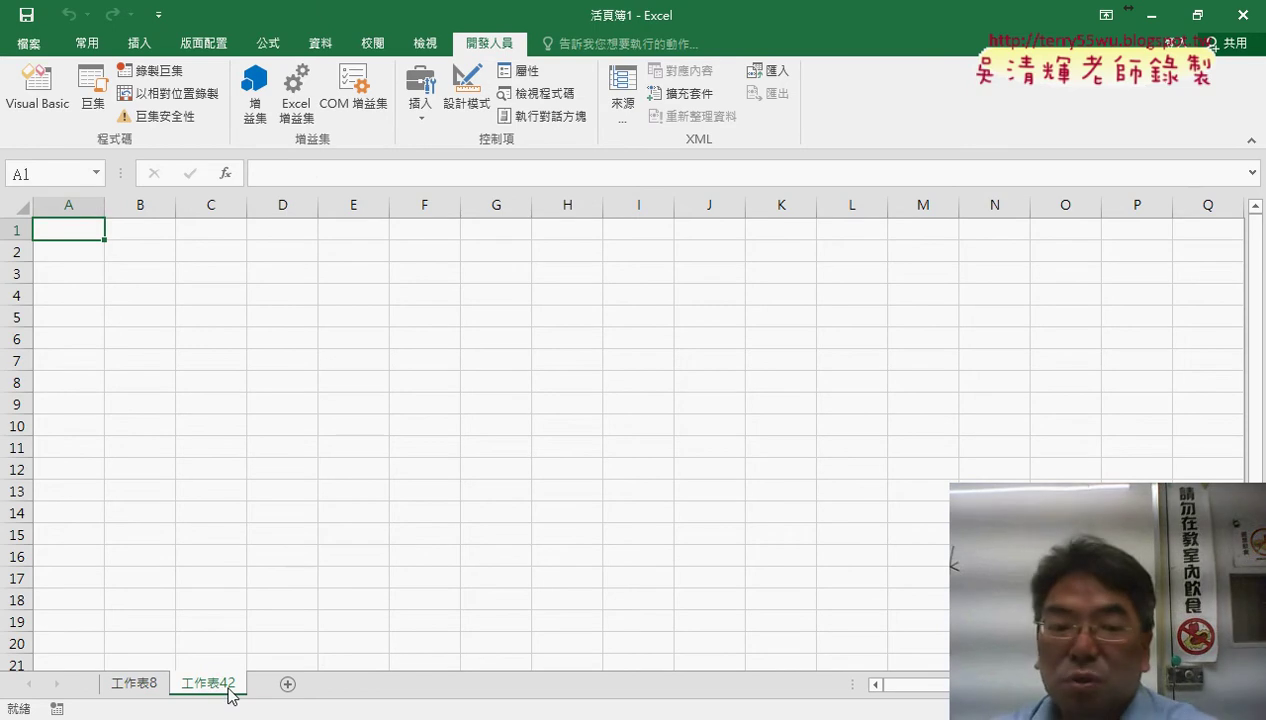
{"action": "double_click", "coordinate": [229, 686]}
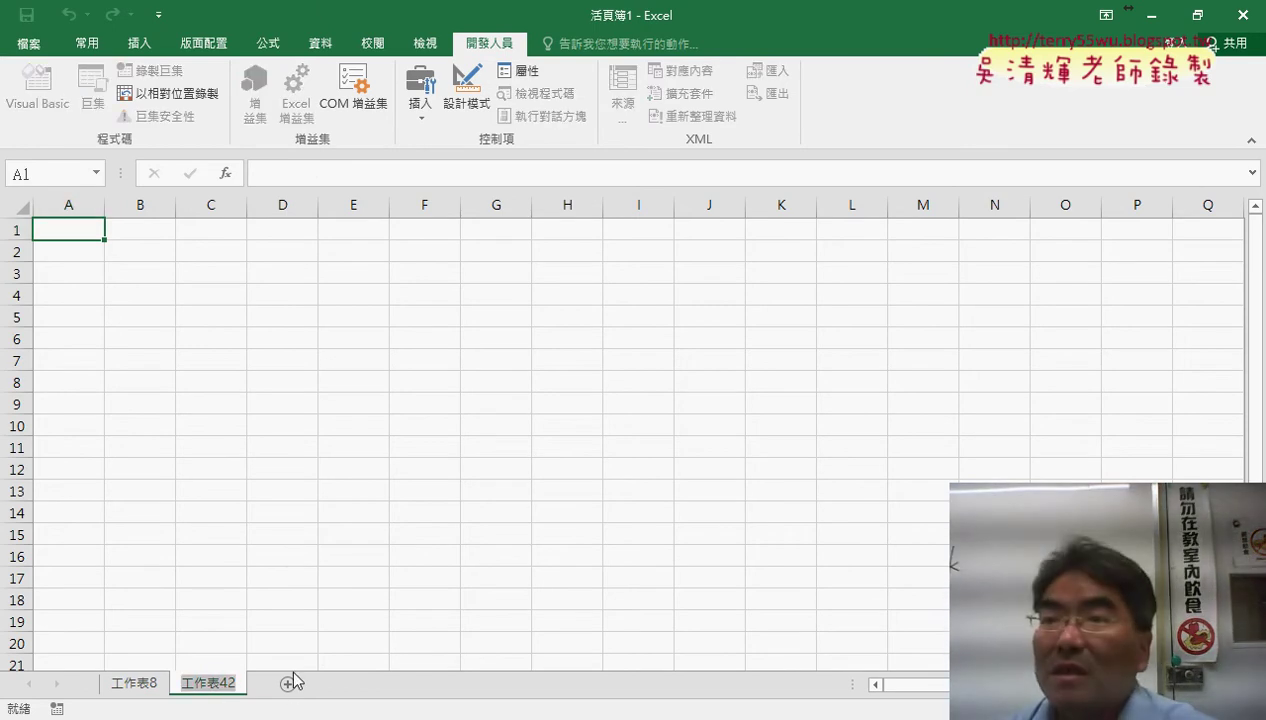
{"action": "type", "text": "1"}
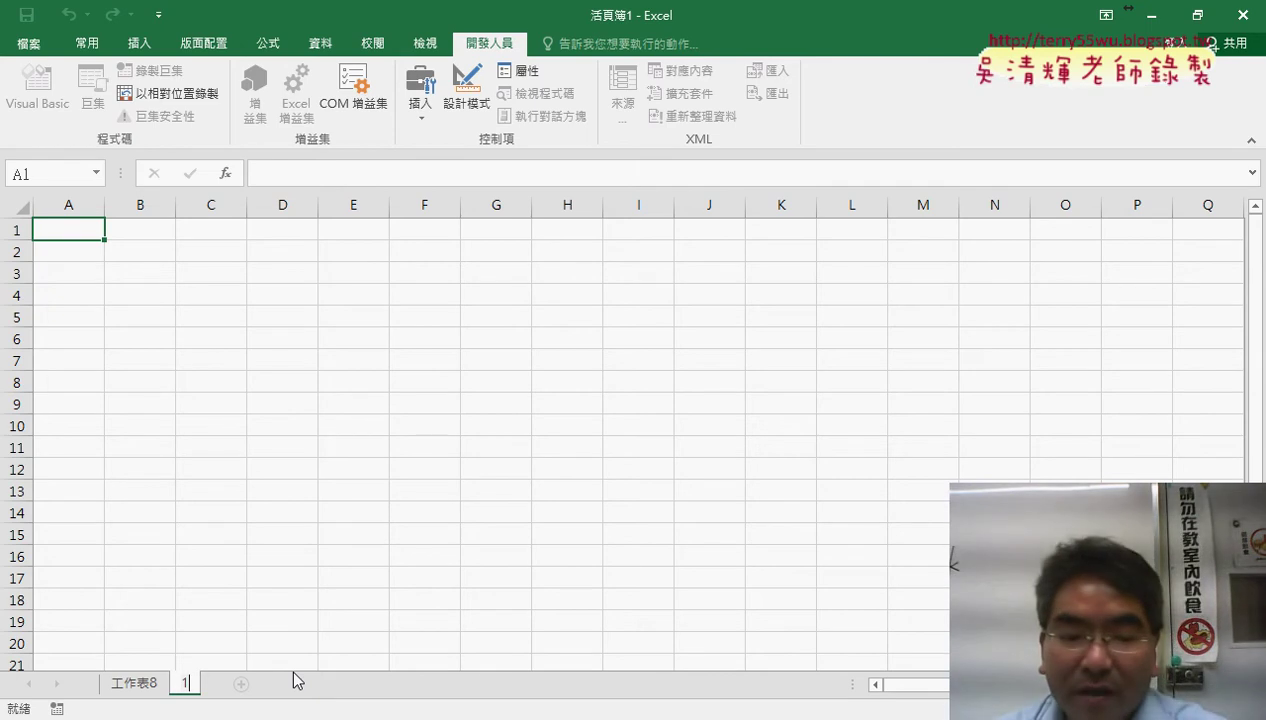
{"action": "left_click", "coordinate": [300, 600]}
Delete sheet 1, confirm the deletion, and go back to the macro code.
{"action": "right_click", "coordinate": [190, 684]}
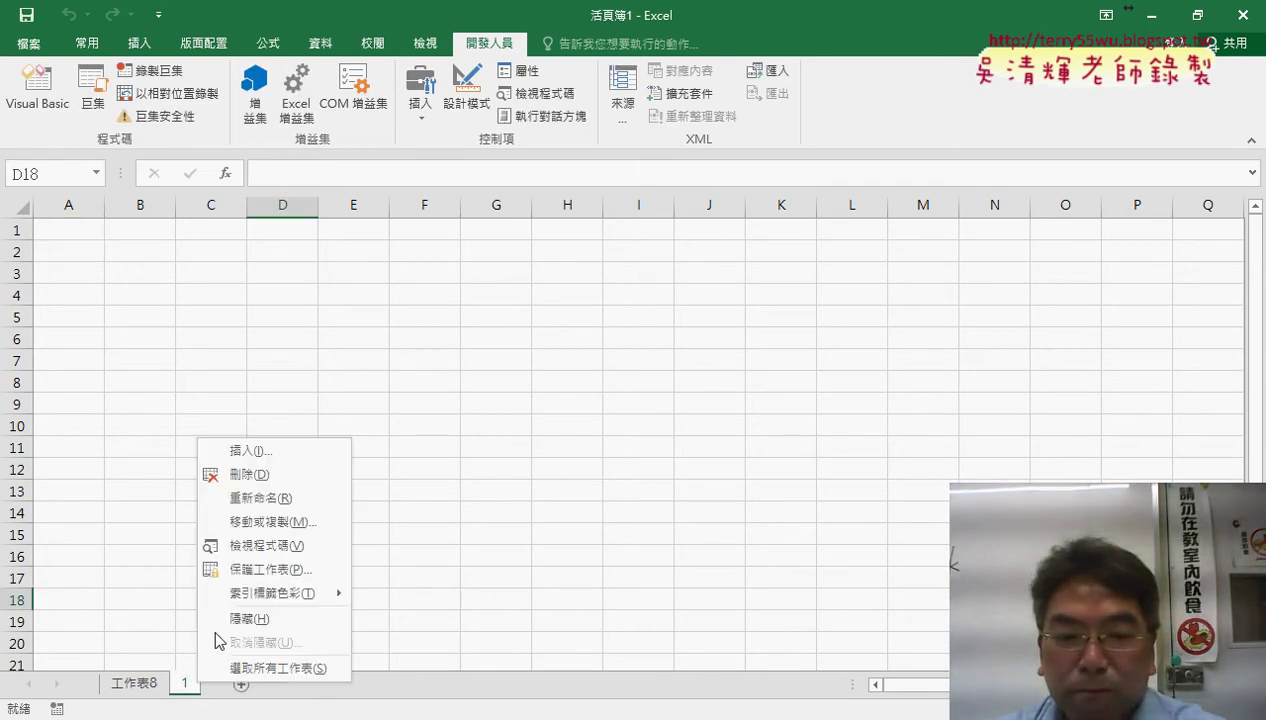
{"action": "left_click", "coordinate": [279, 477]}
{"action": "left_click", "coordinate": [585, 421]}
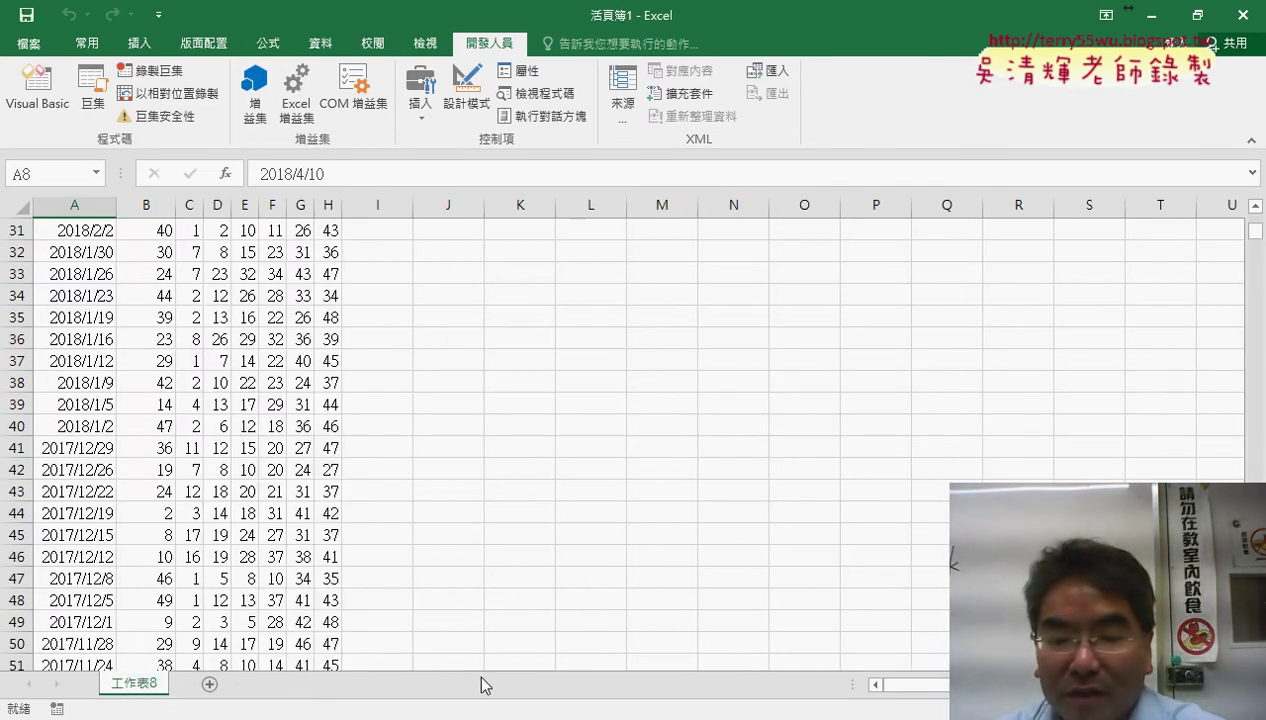
{"action": "left_click", "coordinate": [537, 658]}
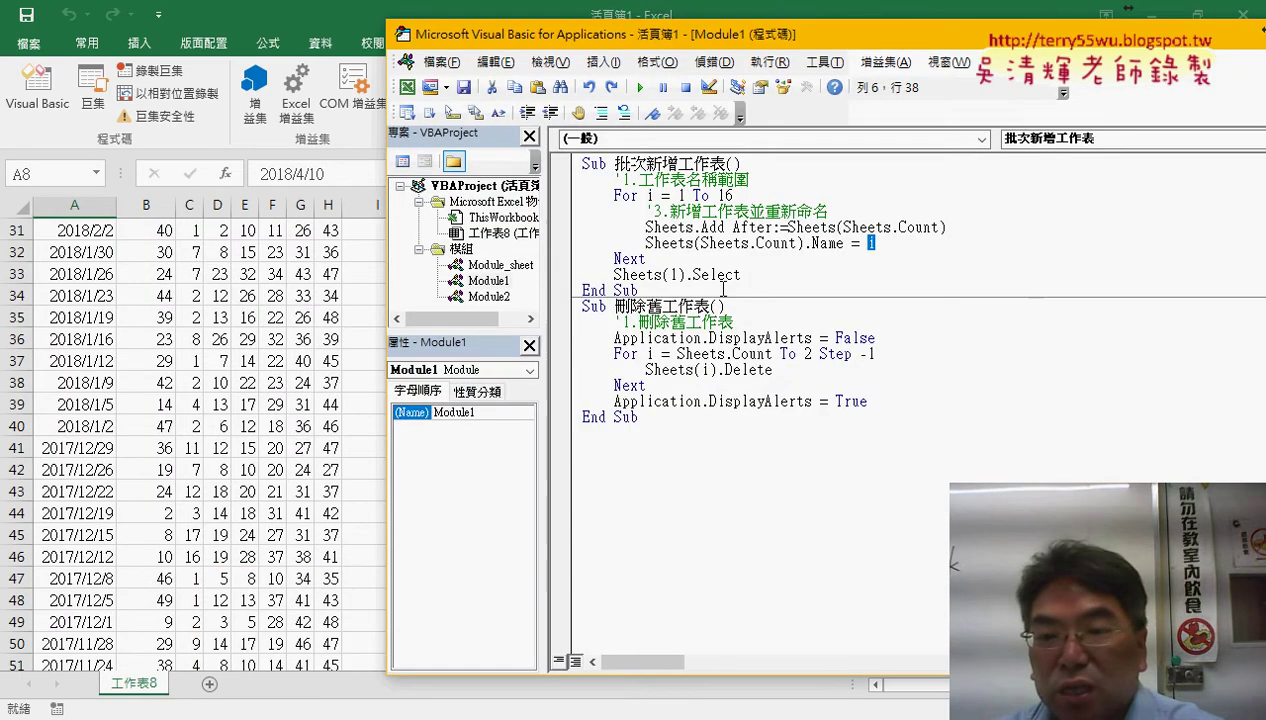
Highlight the Sheets(Sheets.Count).Name = i line, then run 批次新增工作表.
{"action": "left_click_drag", "start_coordinate": [845, 243], "coordinate": [646, 243]}
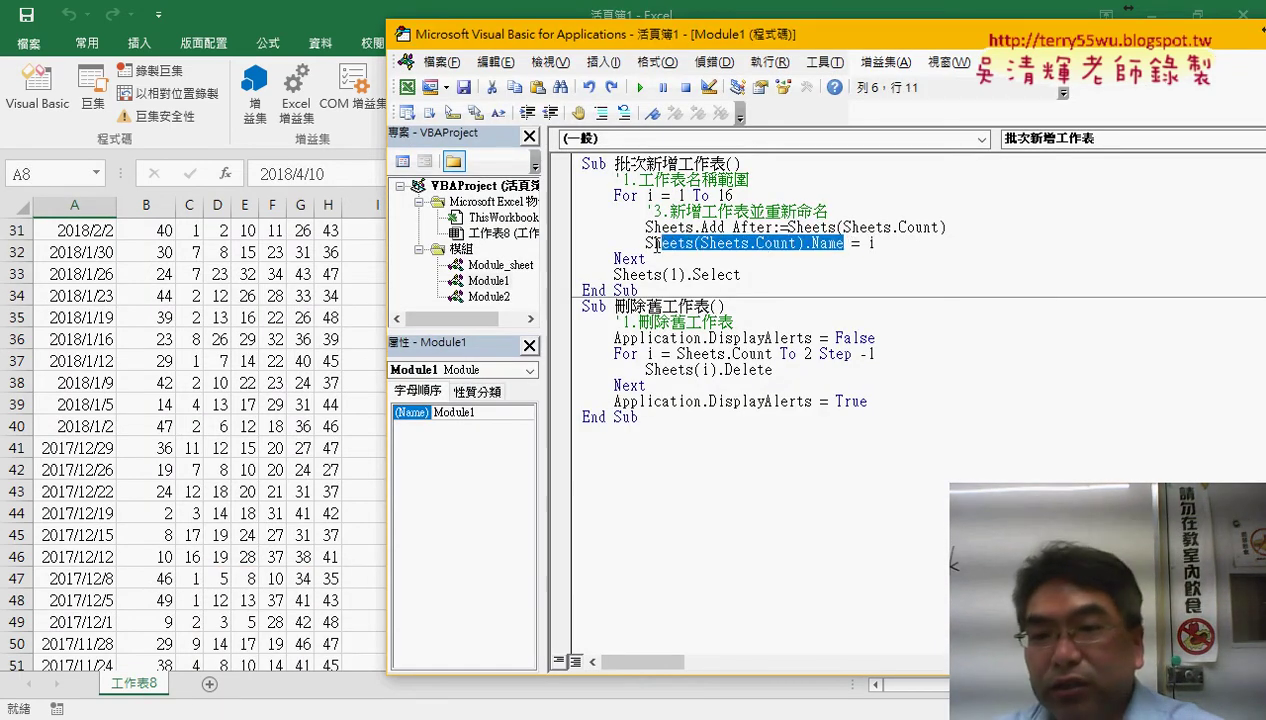
{"action": "double_click", "coordinate": [870, 243]}
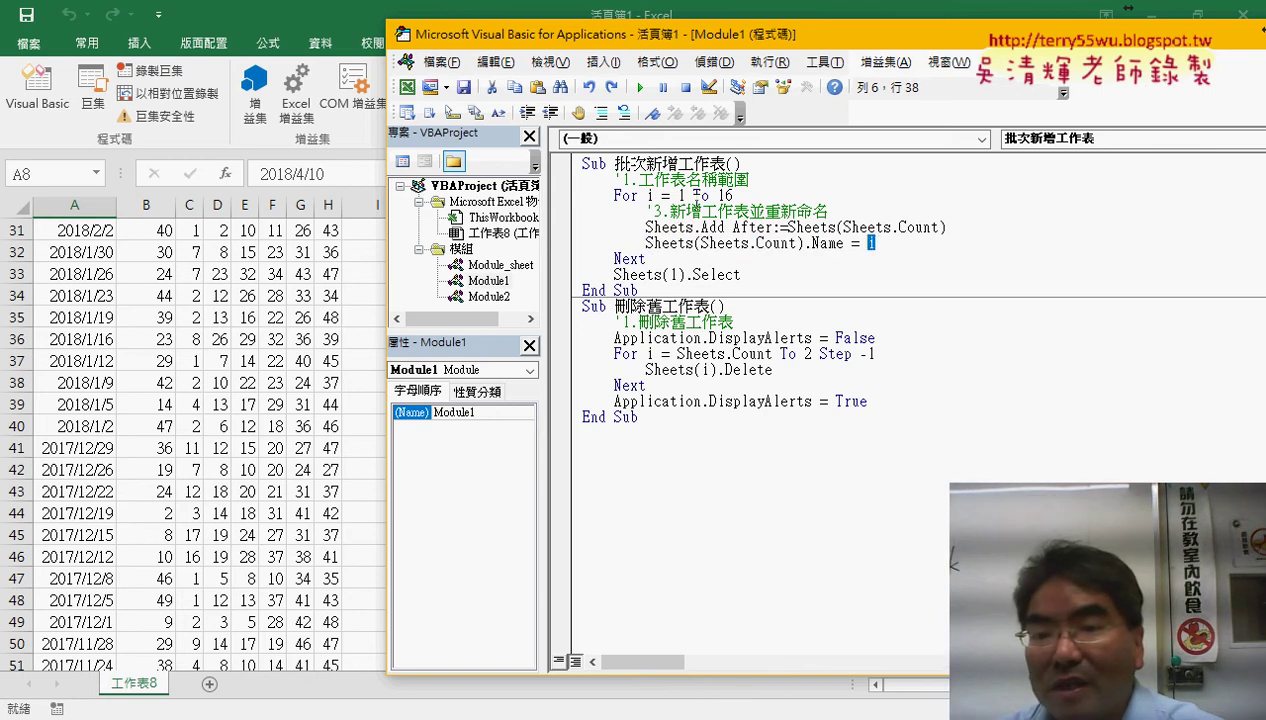
{"action": "left_click", "coordinate": [668, 211]}
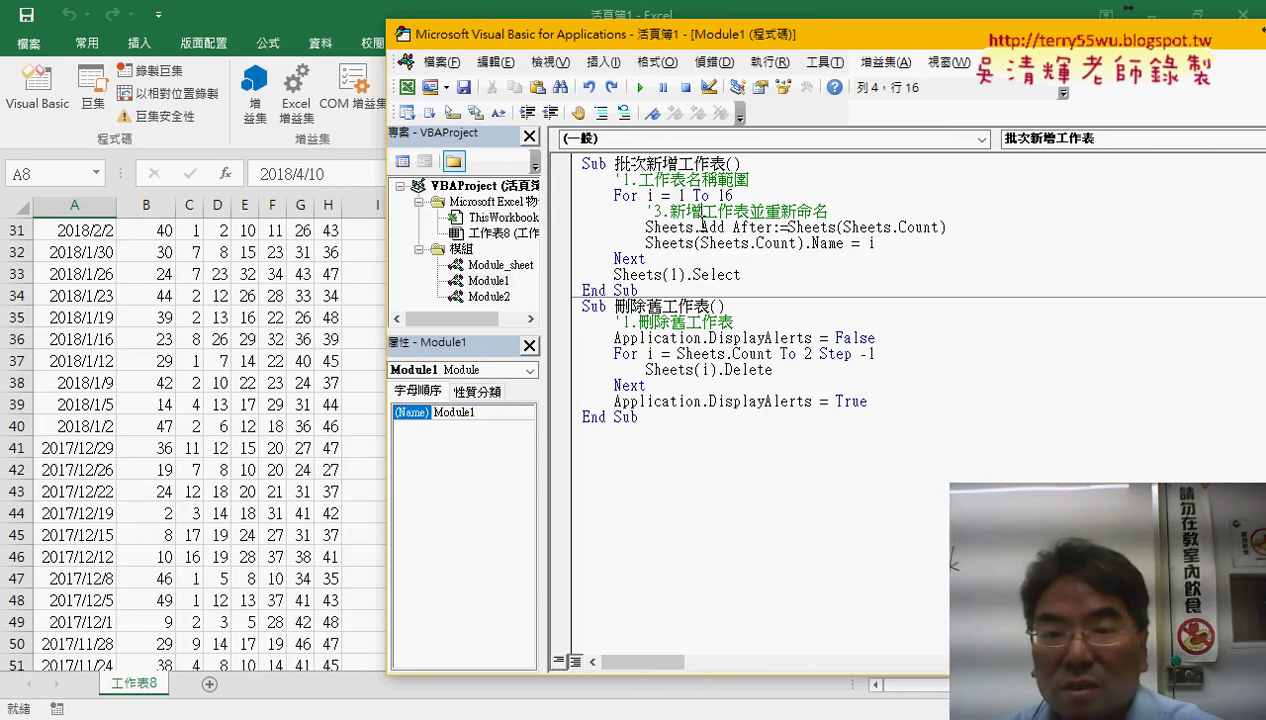
{"action": "left_click", "coordinate": [640, 88]}
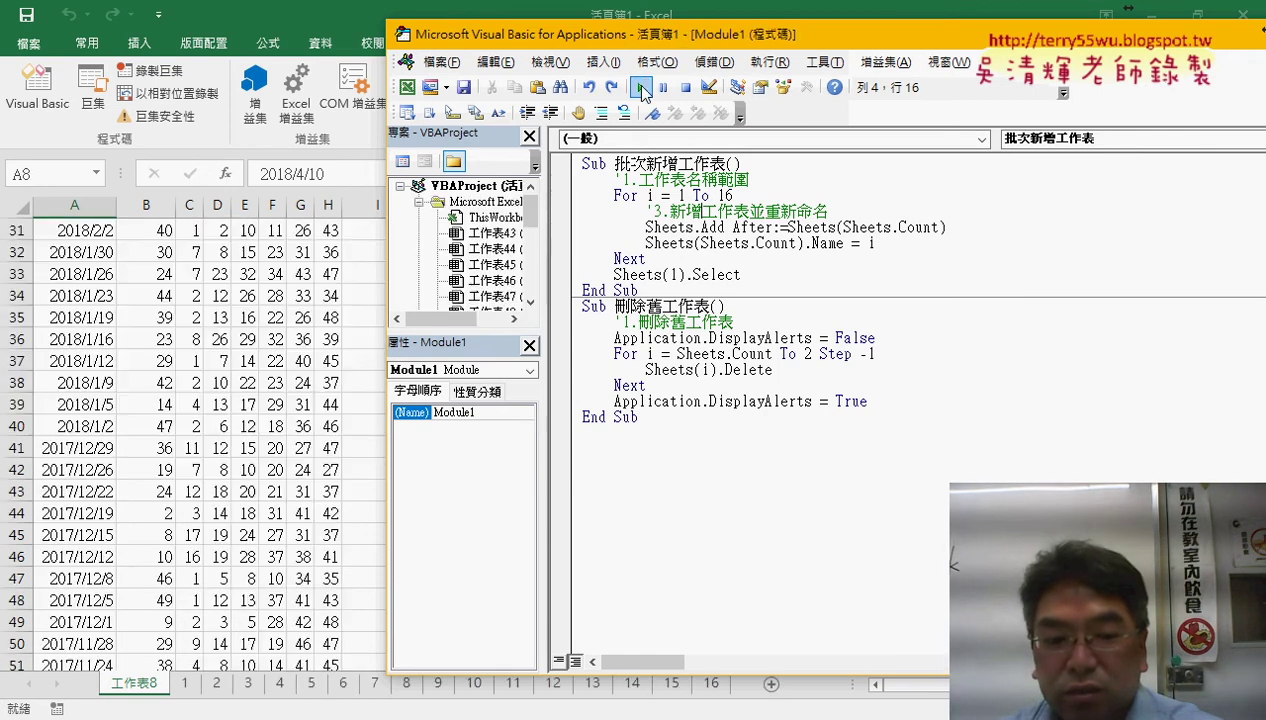
Check the new sheet tabs 1, 2, 3 and 16 in Excel, then return to the code.
{"action": "left_click", "coordinate": [185, 684]}
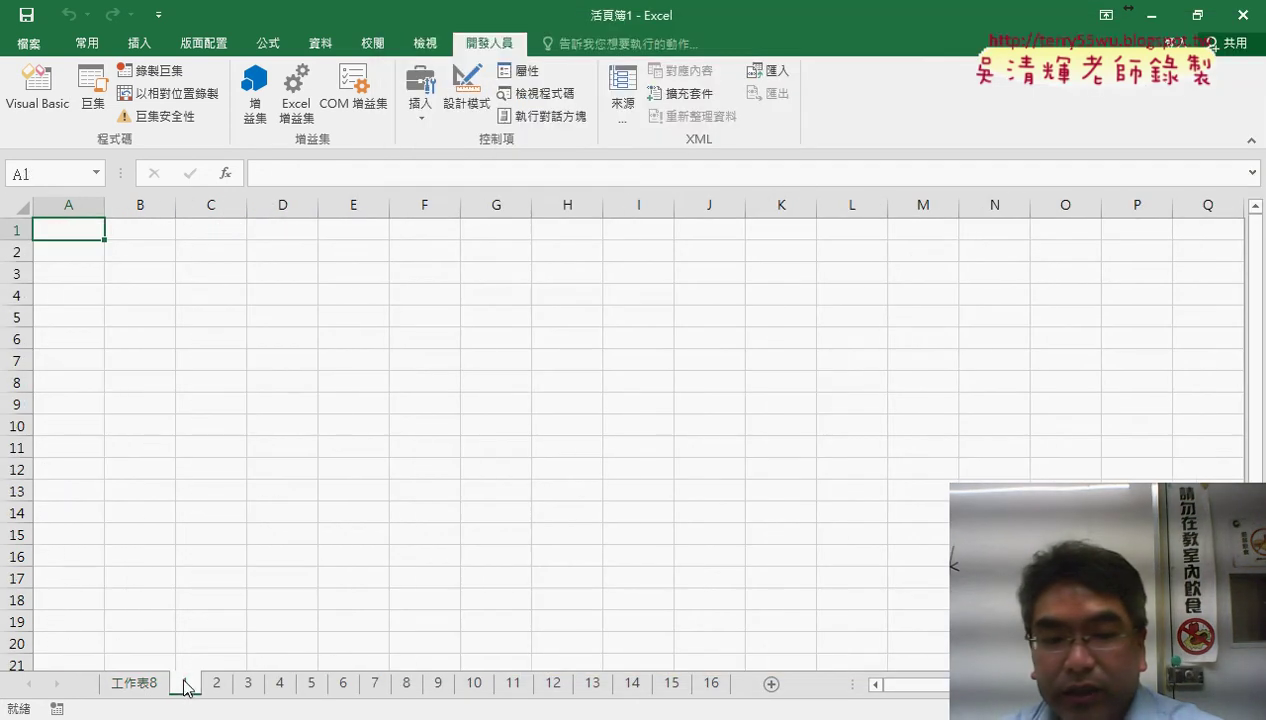
{"action": "left_click", "coordinate": [216, 684]}
{"action": "left_click", "coordinate": [248, 684]}
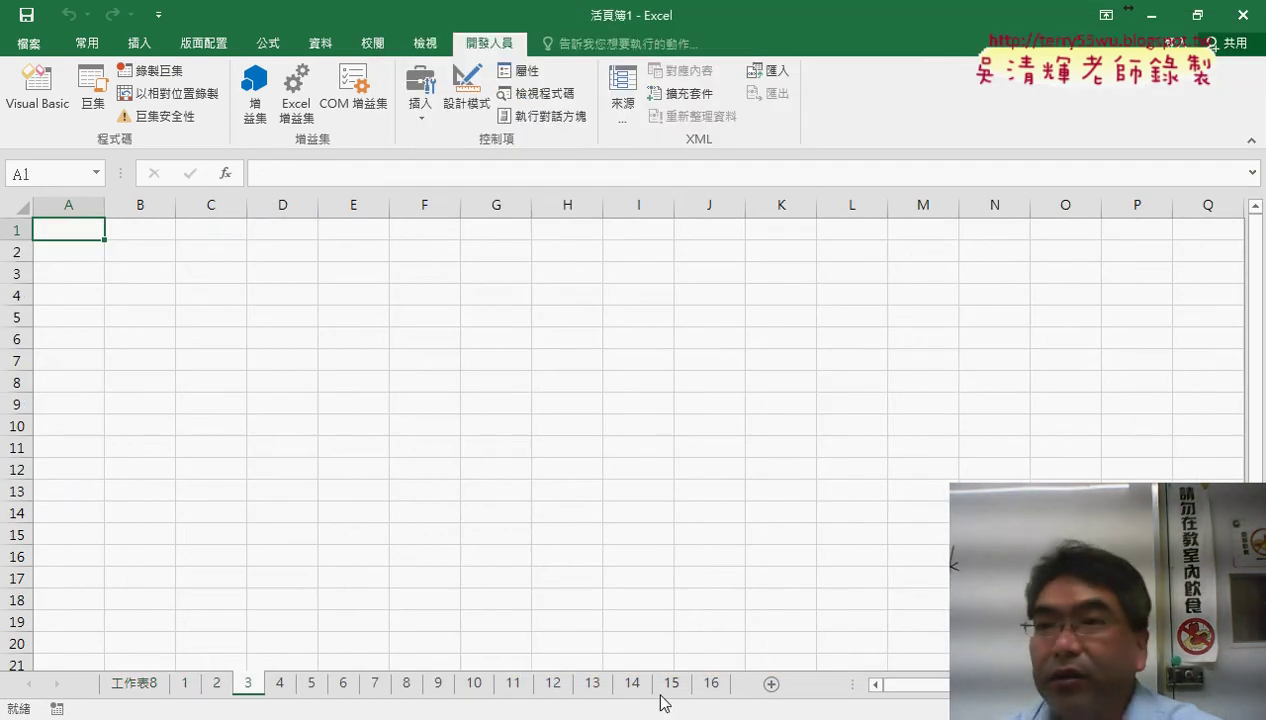
{"action": "left_click", "coordinate": [712, 686]}
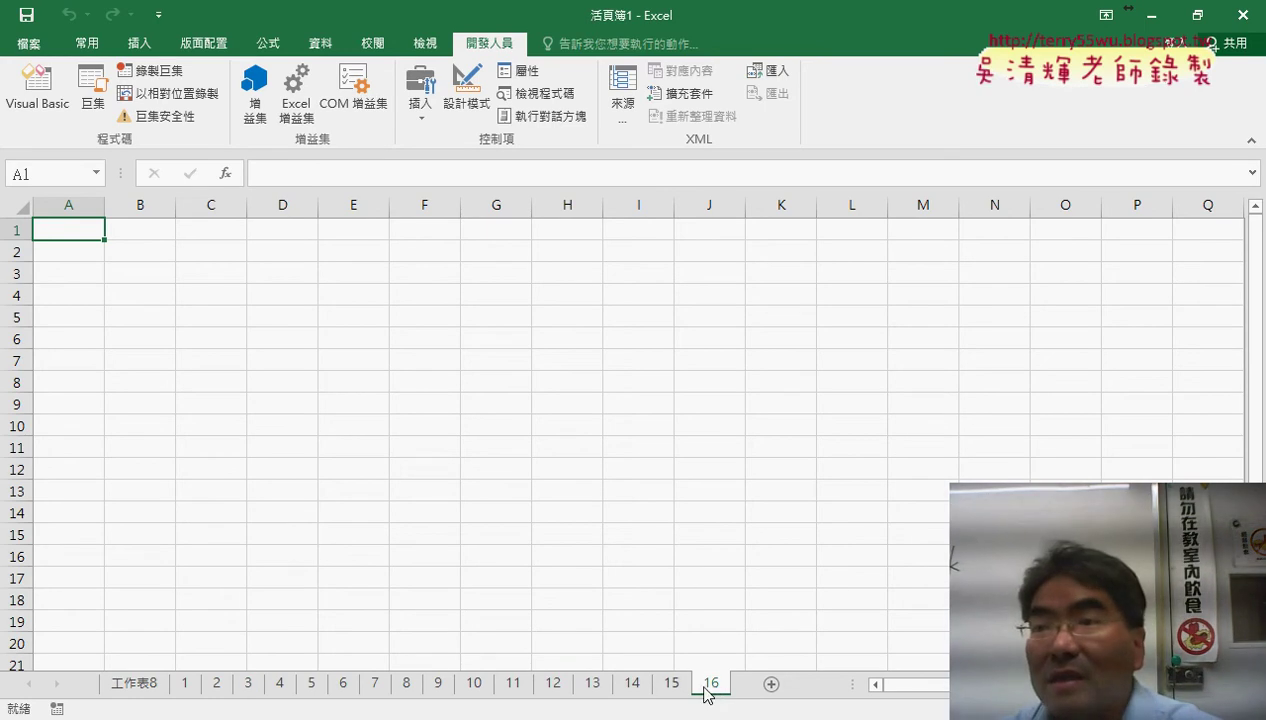
{"action": "left_click", "coordinate": [188, 684]}
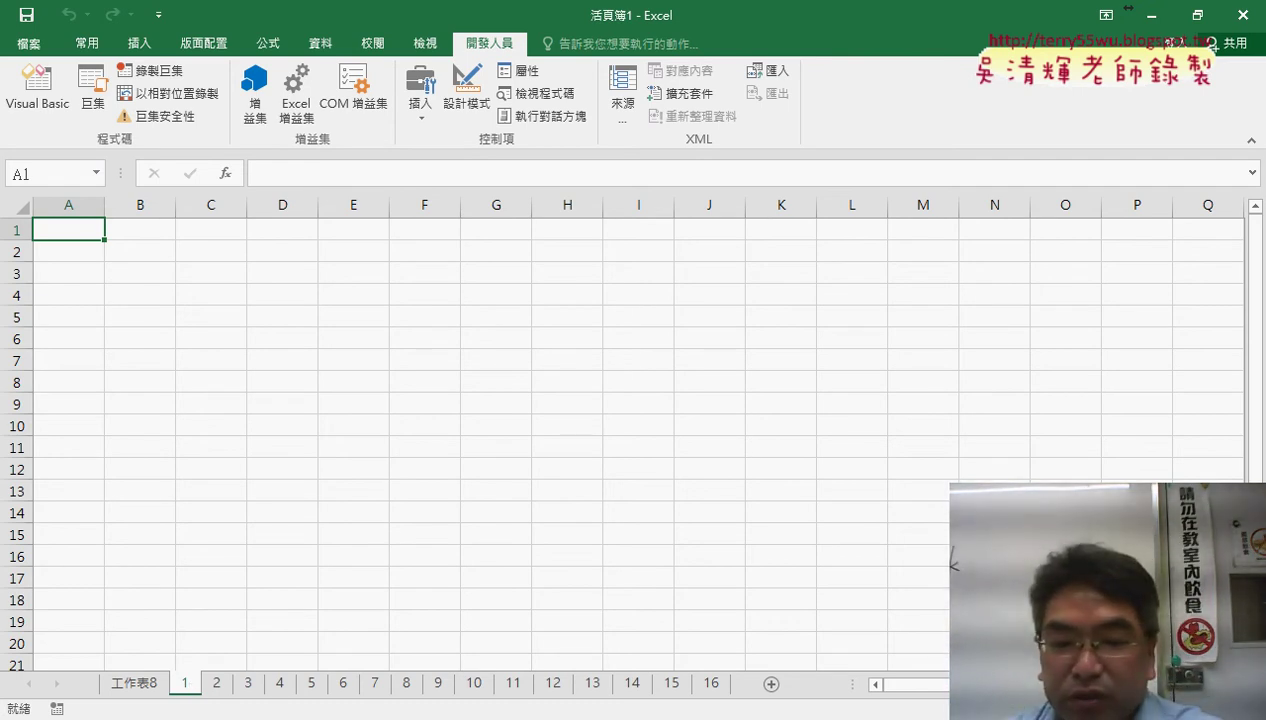
{"action": "mouse_move", "coordinate": [375, 719]}
{"action": "left_click", "coordinate": [495, 672]}
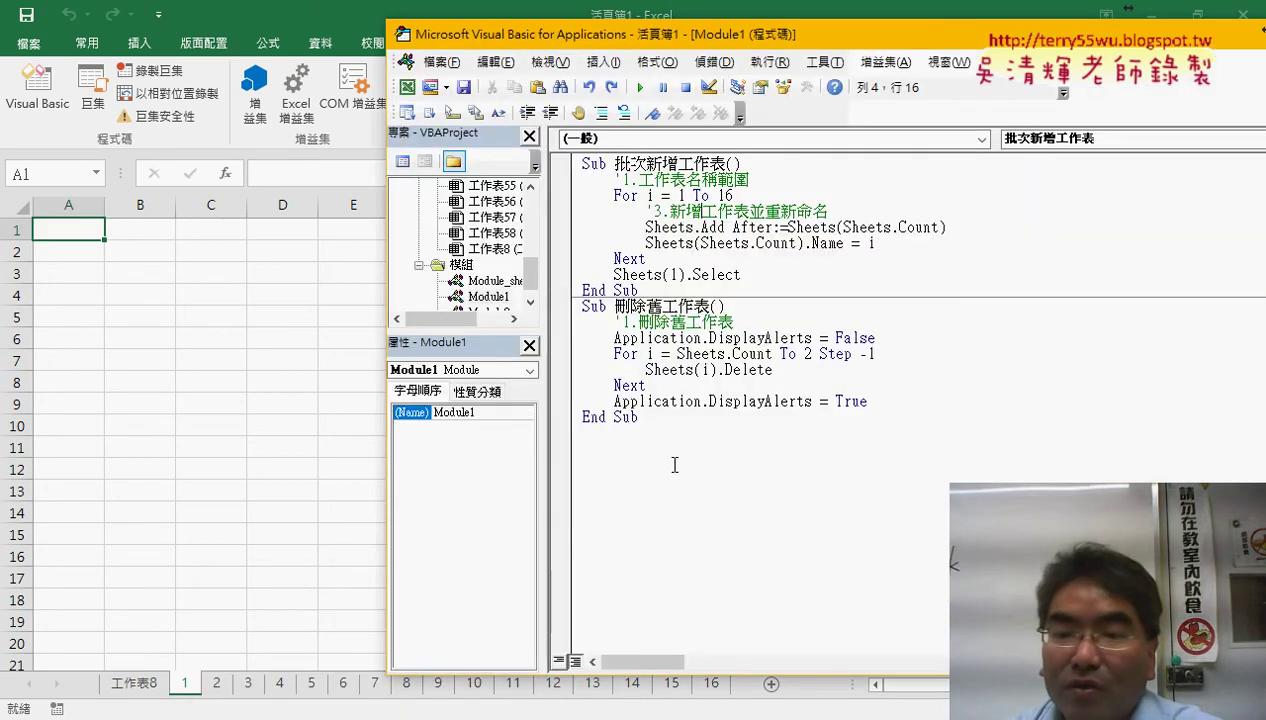
Delete both Application.DisplayAlerts lines and the leftover blank line from 刪除舊工作表.
{"action": "left_click", "coordinate": [700, 355]}
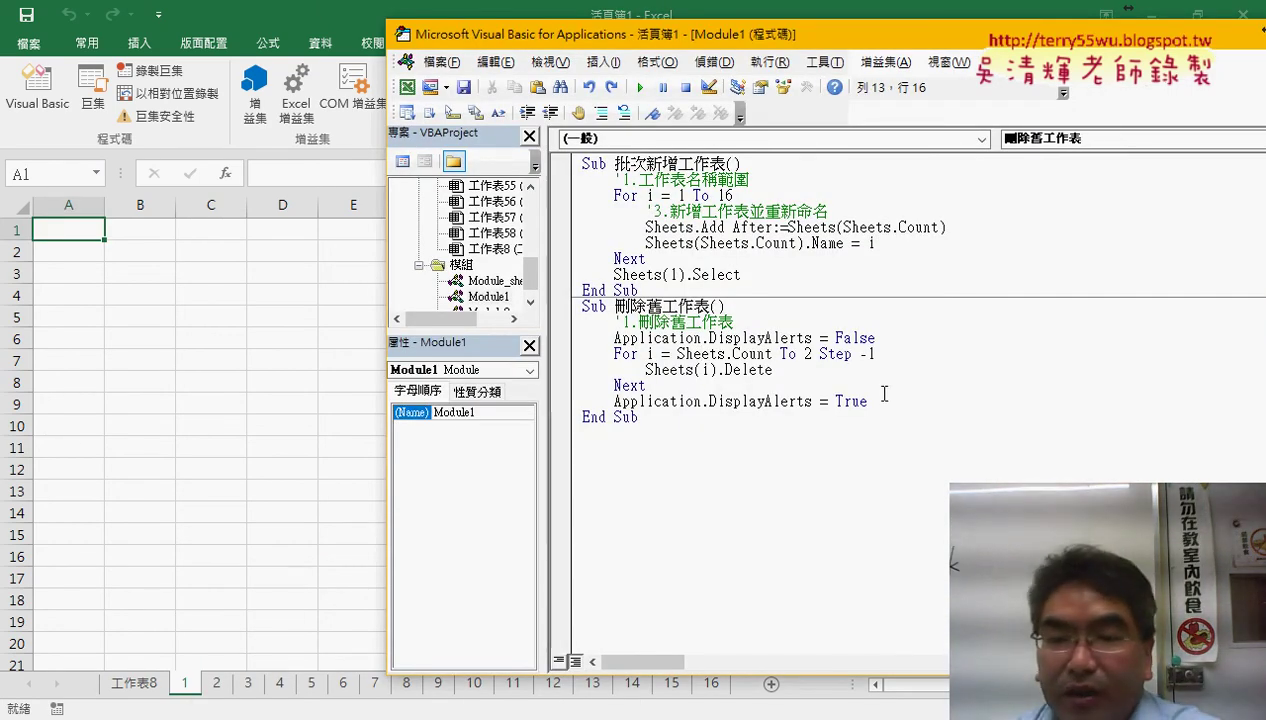
{"action": "left_click_drag", "start_coordinate": [870, 401], "coordinate": [530, 407]}
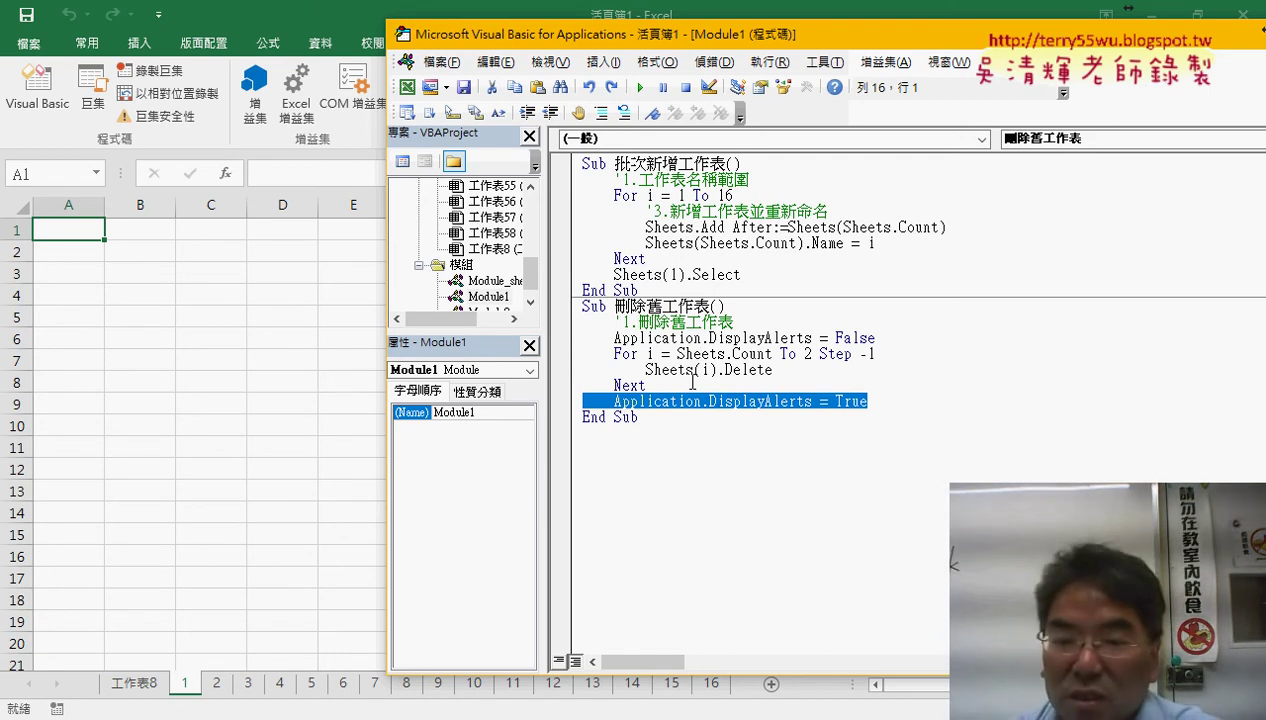
{"action": "key", "text": "Delete"}
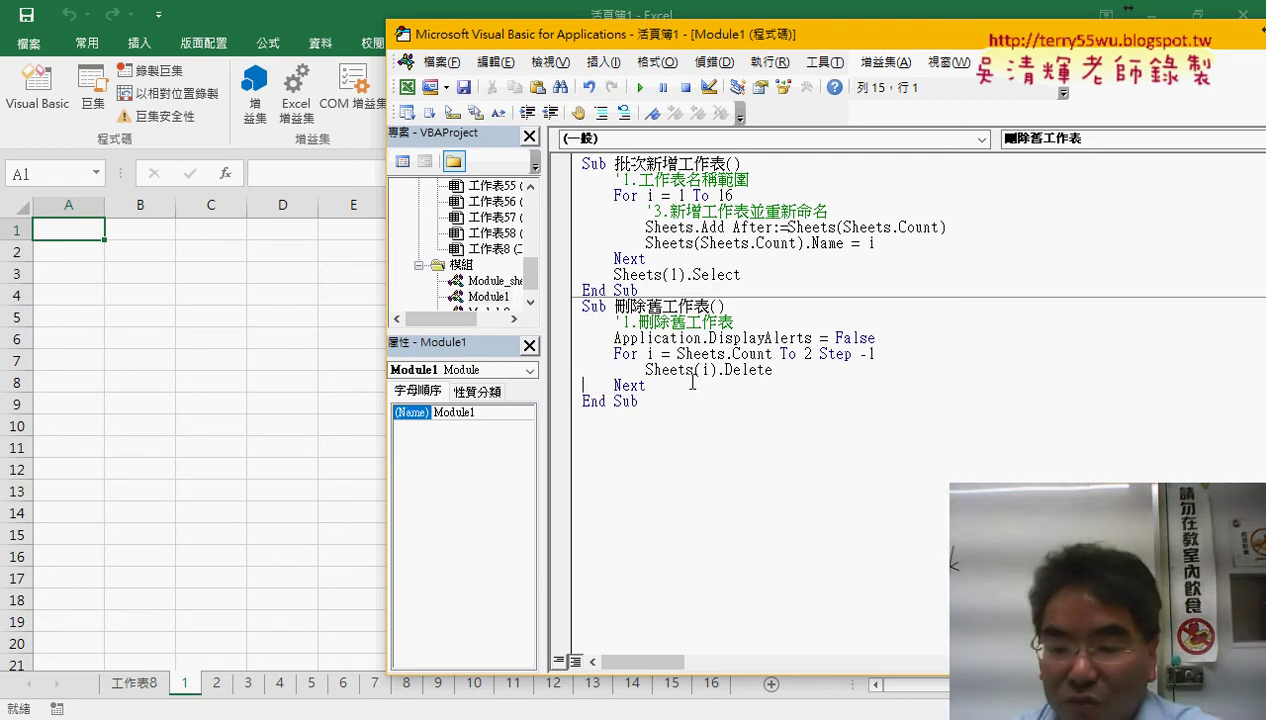
{"action": "key", "text": "Up"}
{"action": "key", "text": "Up"}
{"action": "key", "text": "Up"}
{"action": "key", "text": "shift+End"}
{"action": "key", "text": "Delete"}
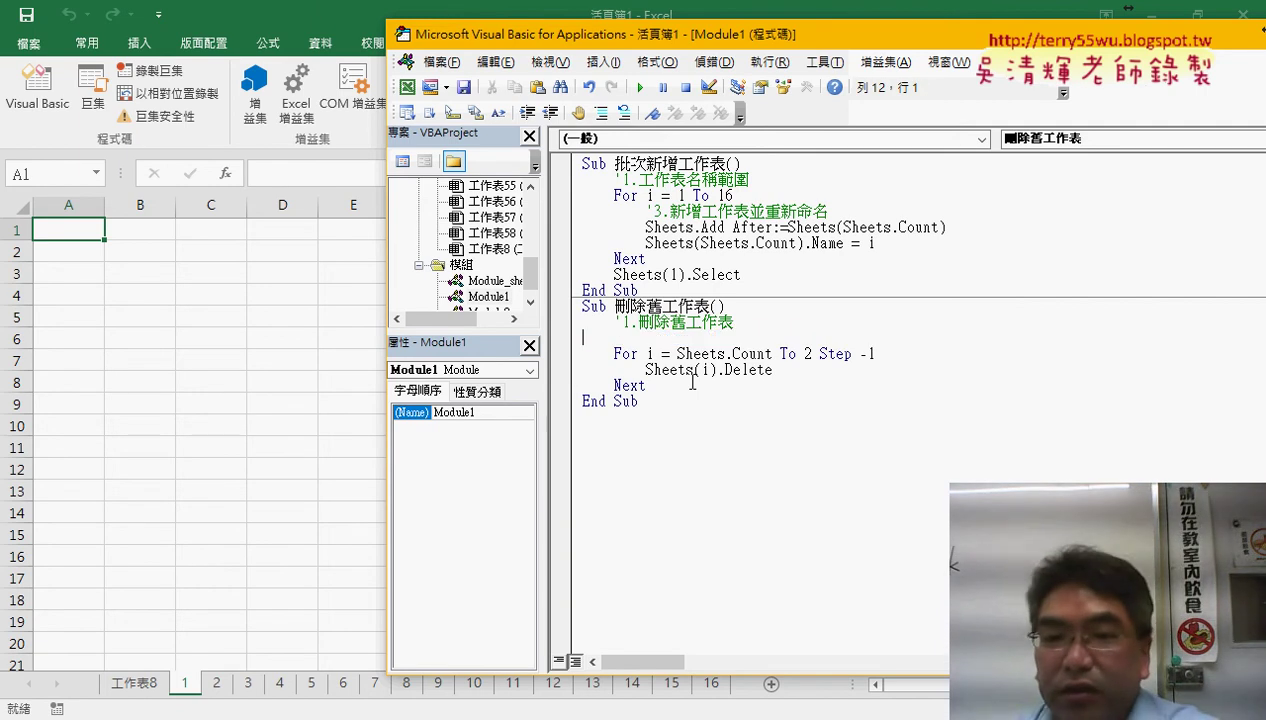
{"action": "key", "text": "Delete"}
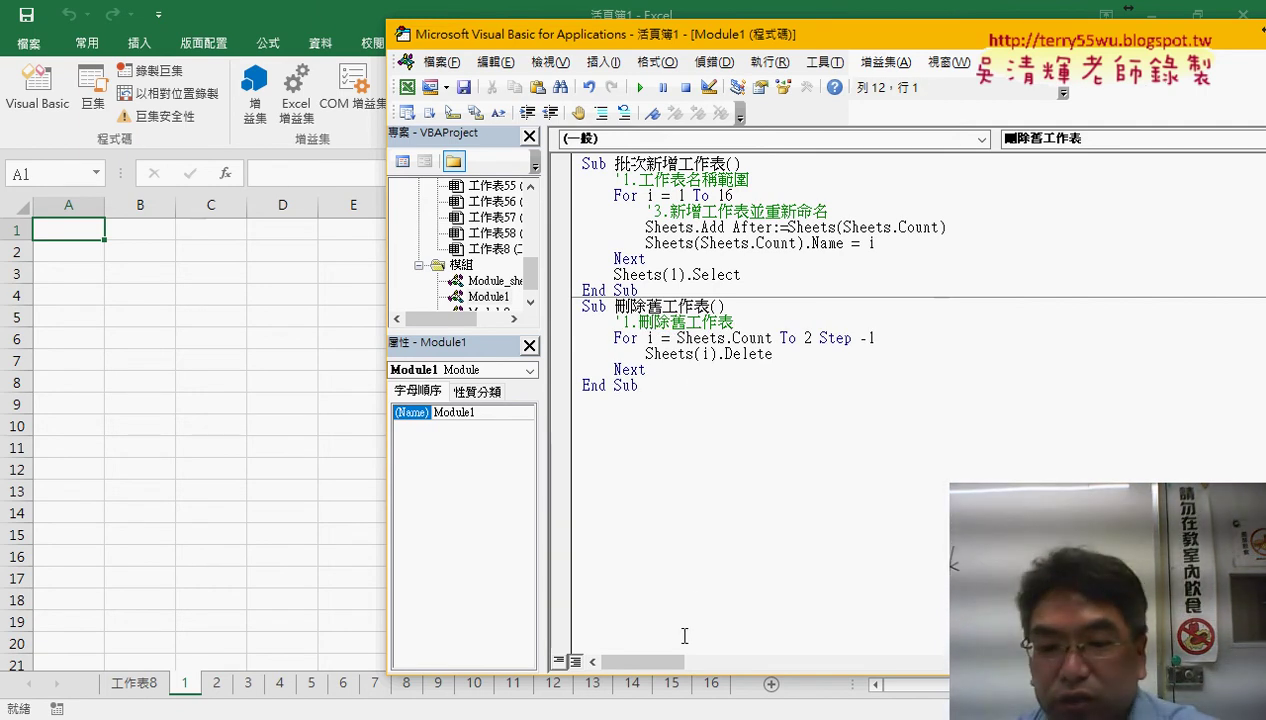
Shrink the editor to show the sheet tabs and highlight Sheets.Count and Sheets(i).Delete.
{"action": "left_click_drag", "start_coordinate": [694, 670], "coordinate": [696, 618]}
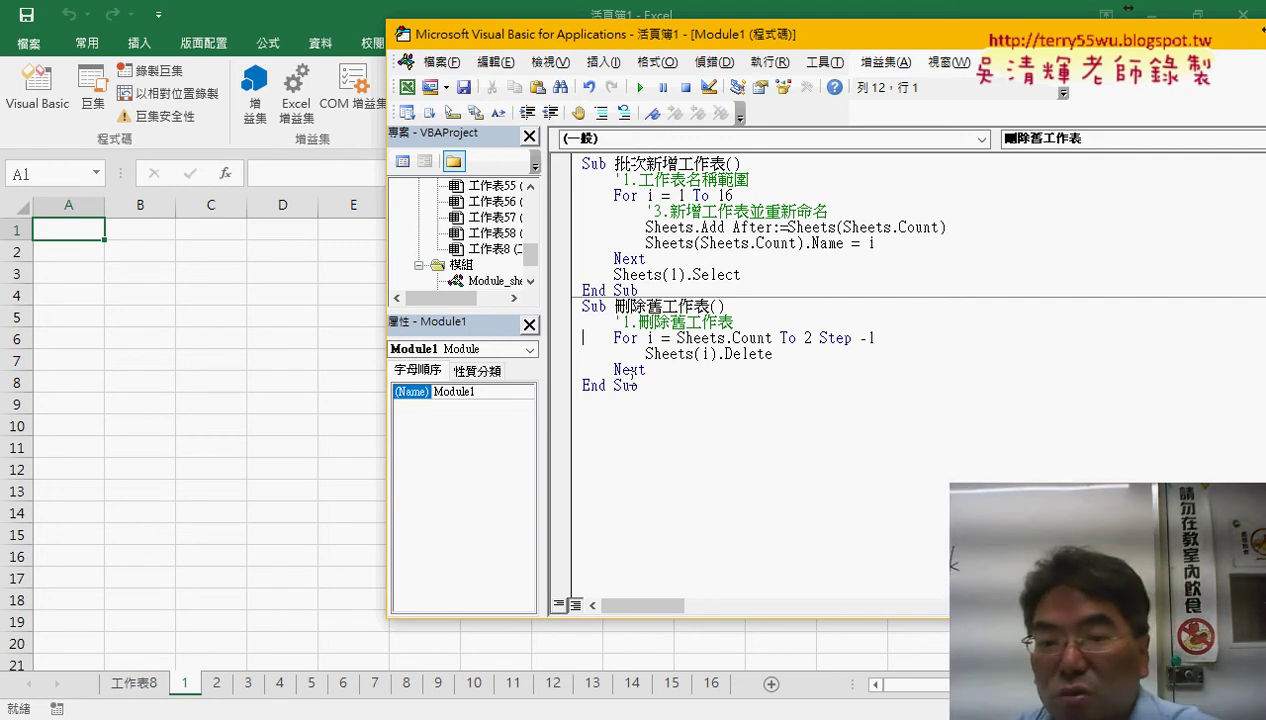
{"action": "left_click_drag", "start_coordinate": [670, 338], "coordinate": [888, 338]}
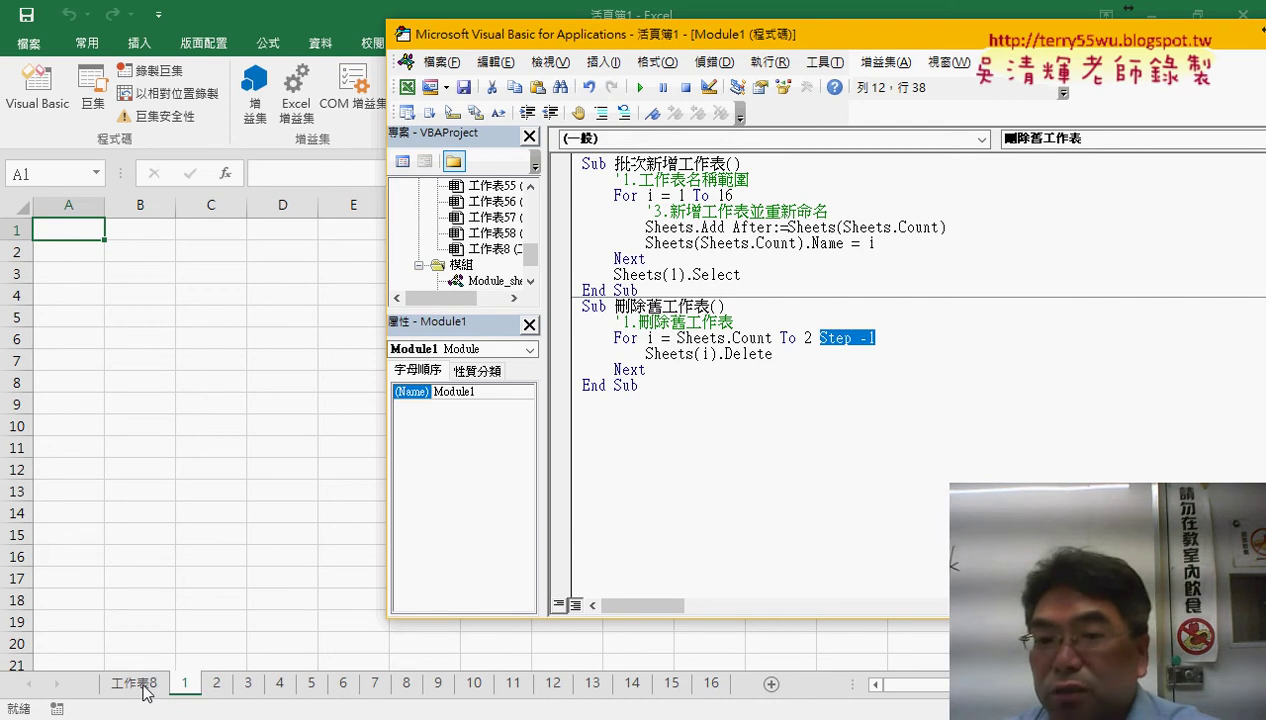
{"action": "left_click_drag", "start_coordinate": [645, 353], "coordinate": [772, 354]}
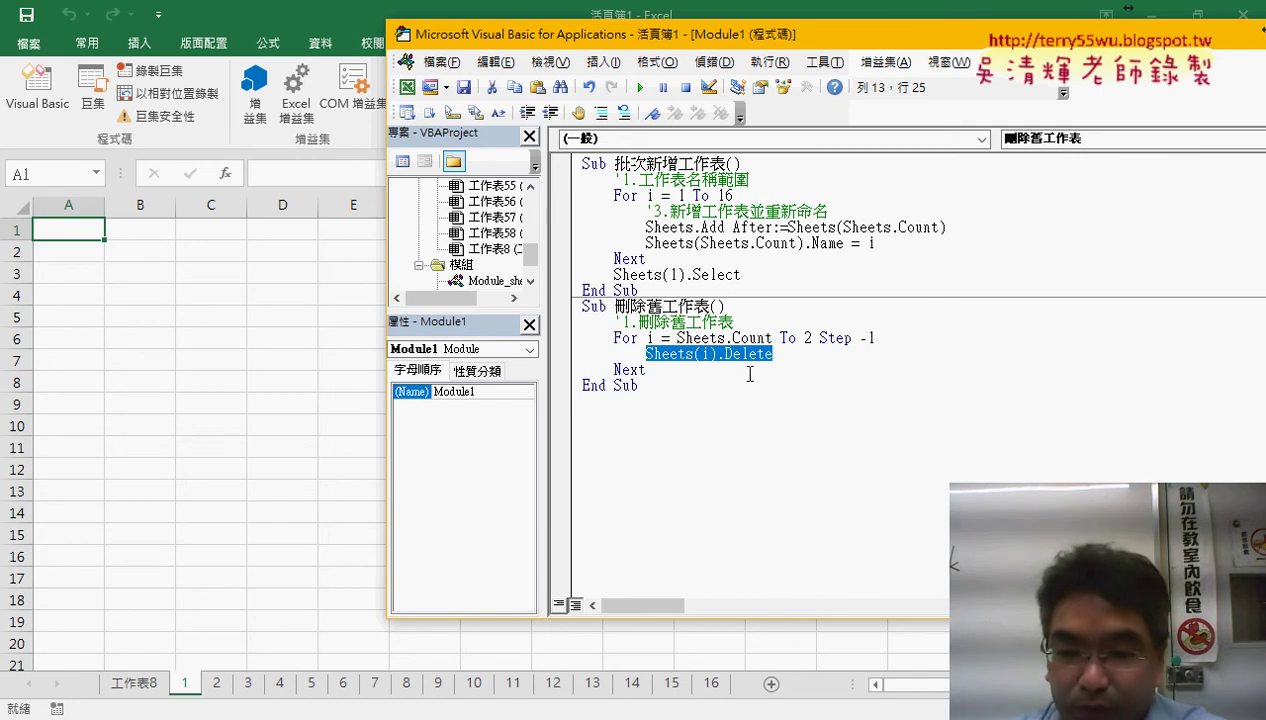
Step through 刪除舊工作表 with F8, deleting sheets 16 down to 7 one by one.
{"action": "left_click", "coordinate": [840, 350]}
{"action": "key", "text": "F8"}
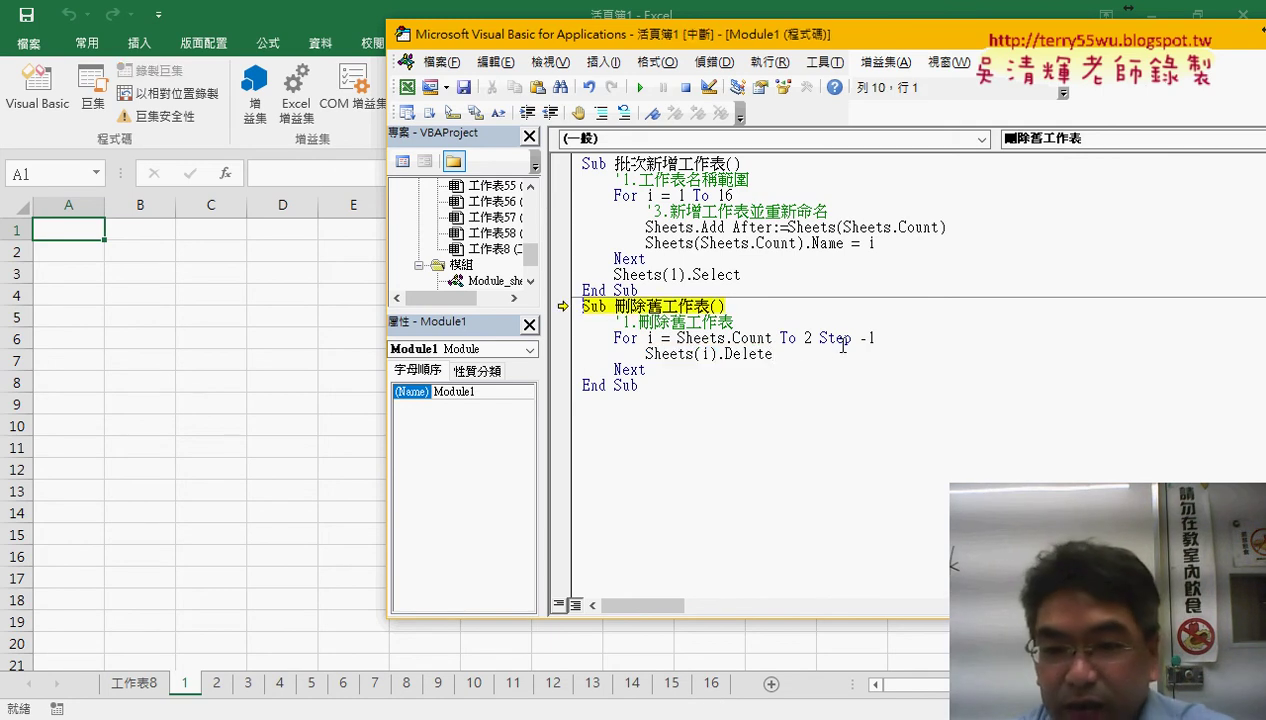
{"action": "key", "text": "F8"}
{"action": "key", "text": "F8"}
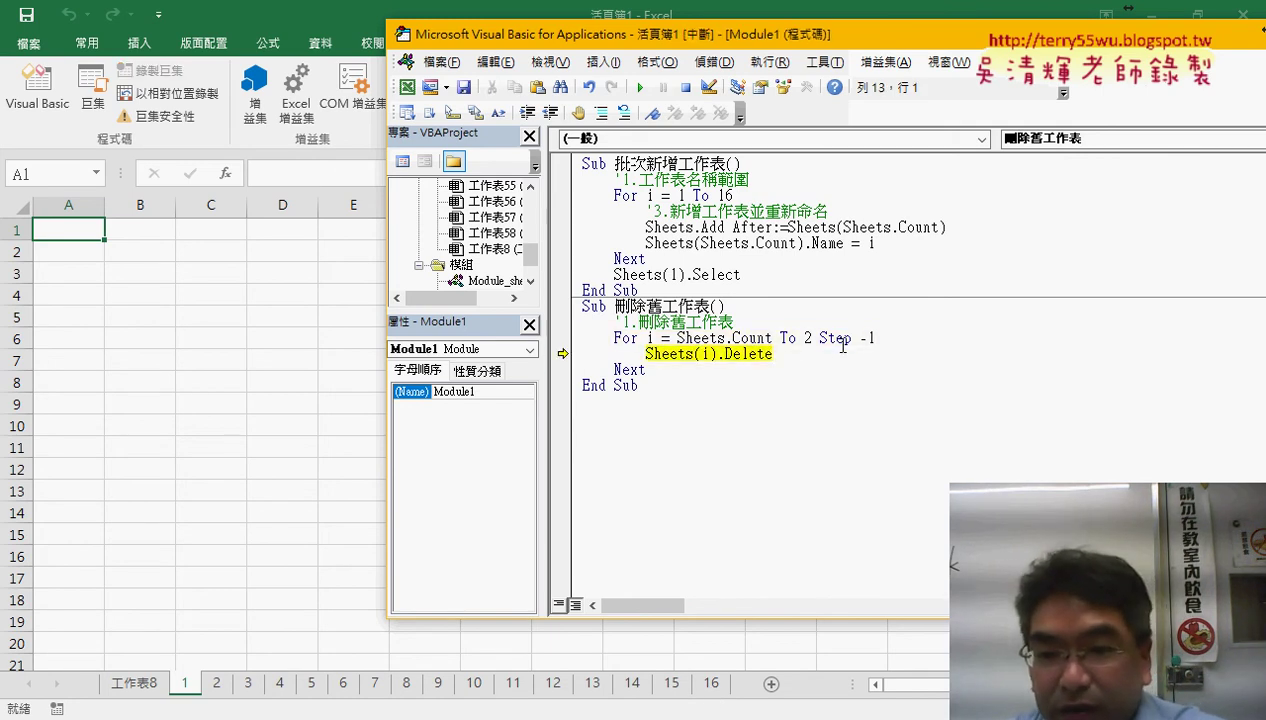
{"action": "mouse_move", "coordinate": [748, 345]}
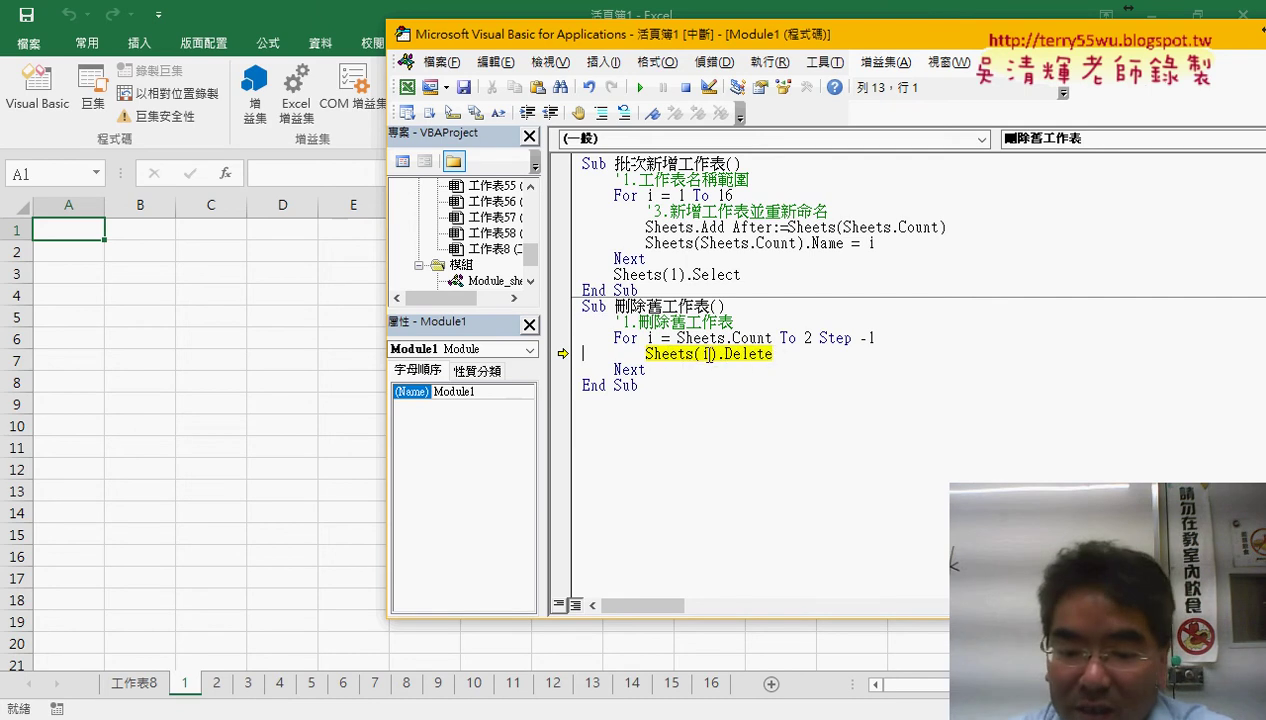
{"action": "key", "text": "F8"}
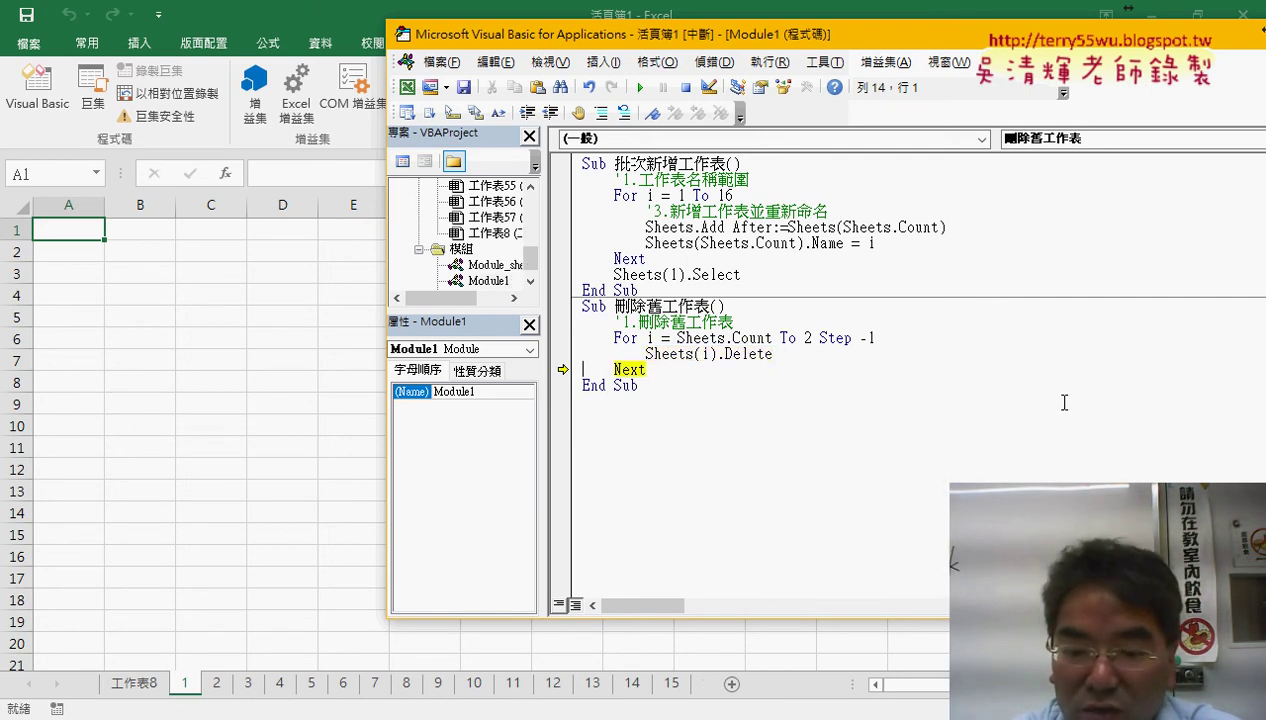
{"action": "key", "text": "F8"}
{"action": "key", "text": "F8"}
{"action": "key", "text": "F8"}
{"action": "key", "text": "F8"}
{"action": "key", "text": "F8"}
{"action": "key", "text": "F8"}
{"action": "key", "text": "F8"}
{"action": "key", "text": "F8"}
{"action": "key", "text": "F8"}
{"action": "key", "text": "F8"}
{"action": "key", "text": "F8"}
{"action": "key", "text": "F8"}
{"action": "key", "text": "F8"}
{"action": "key", "text": "F8"}
{"action": "key", "text": "F8"}
{"action": "key", "text": "F8"}
{"action": "key", "text": "F8"}
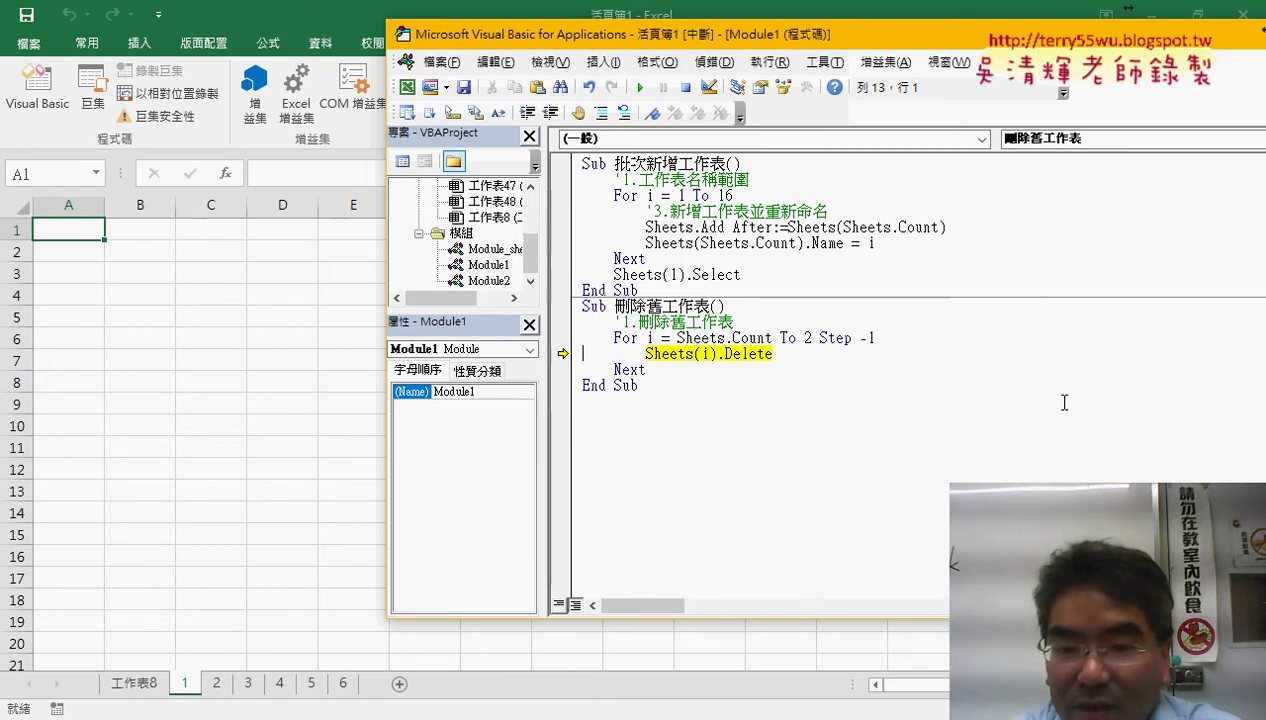
{"action": "key", "text": "F8"}
{"action": "key", "text": "F8"}
{"action": "key", "text": "F8"}
{"action": "key", "text": "F8"}
{"action": "key", "text": "F8"}
{"action": "key", "text": "F8"}
{"action": "key", "text": "F8"}
{"action": "key", "text": "F8"}
{"action": "key", "text": "F8"}
{"action": "key", "text": "F8"}
{"action": "key", "text": "F8"}
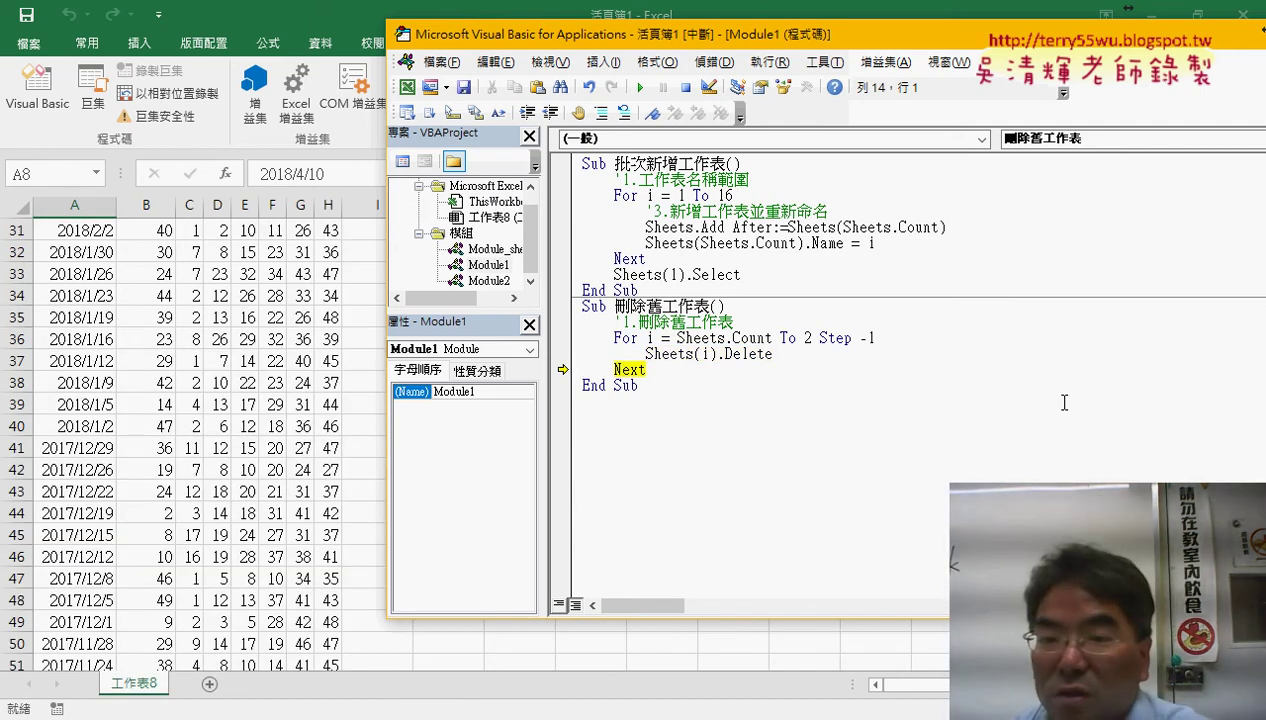
Let 刪除舊工作表 finish, then switch to Excel to confirm only 工作表8 remains.
{"action": "left_click", "coordinate": [734, 227]}
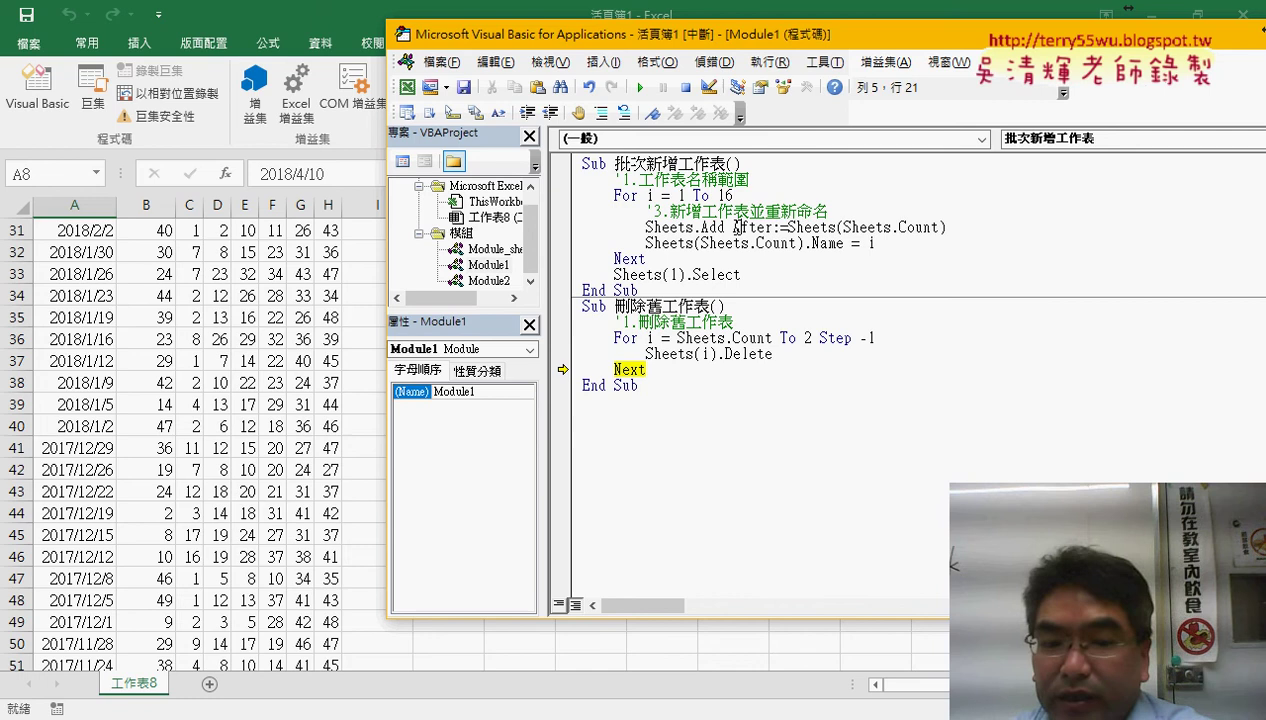
{"action": "left_click", "coordinate": [646, 89]}
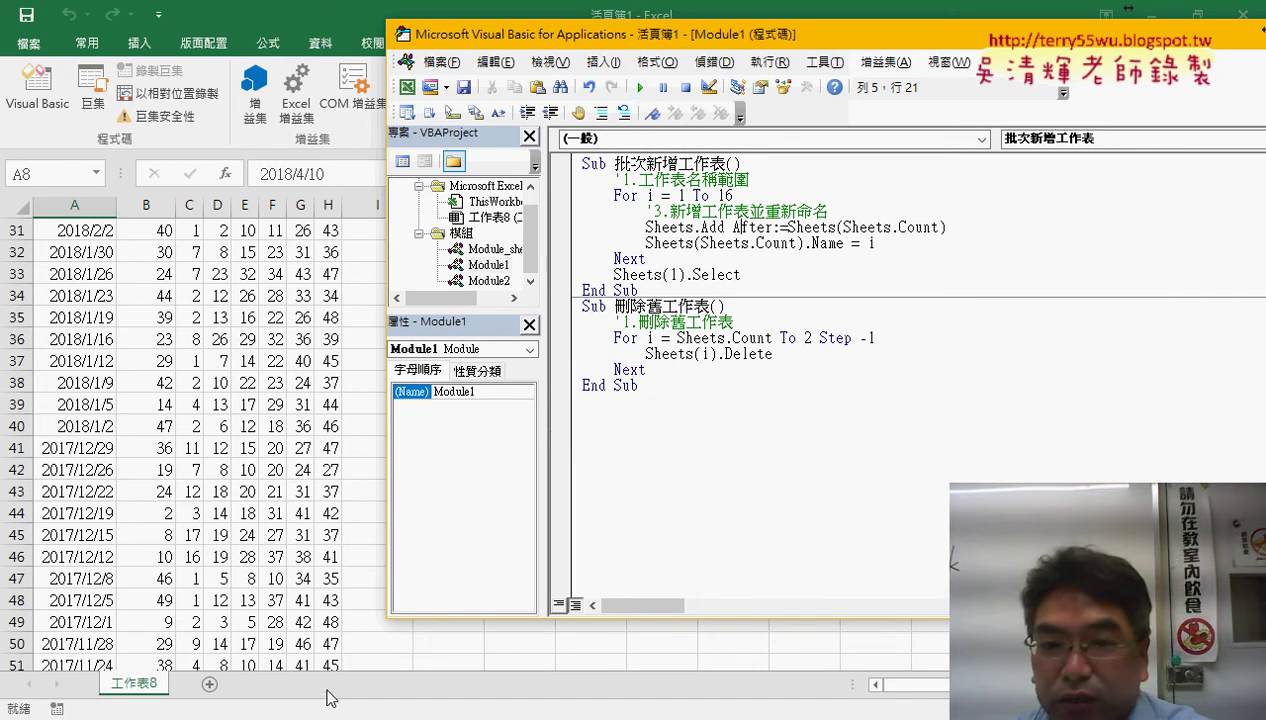
{"action": "left_click", "coordinate": [705, 243]}
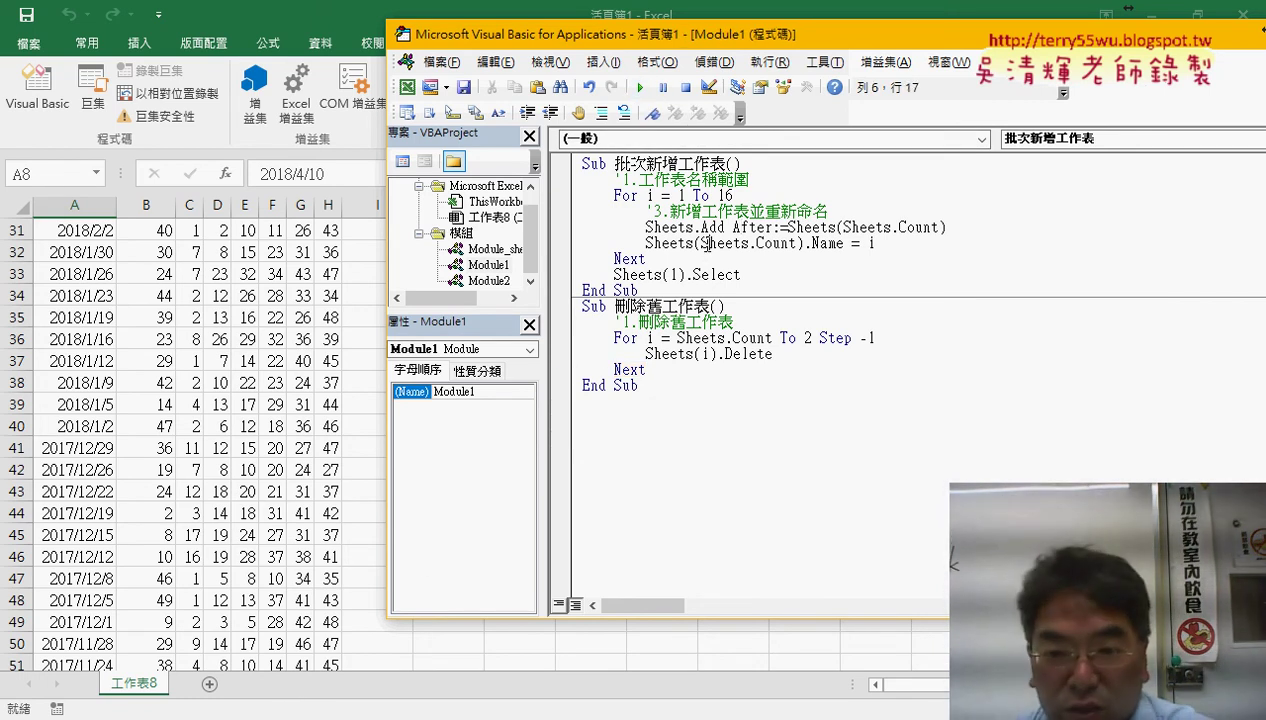
{"action": "left_click", "coordinate": [738, 322]}
{"action": "left_click", "coordinate": [756, 354]}
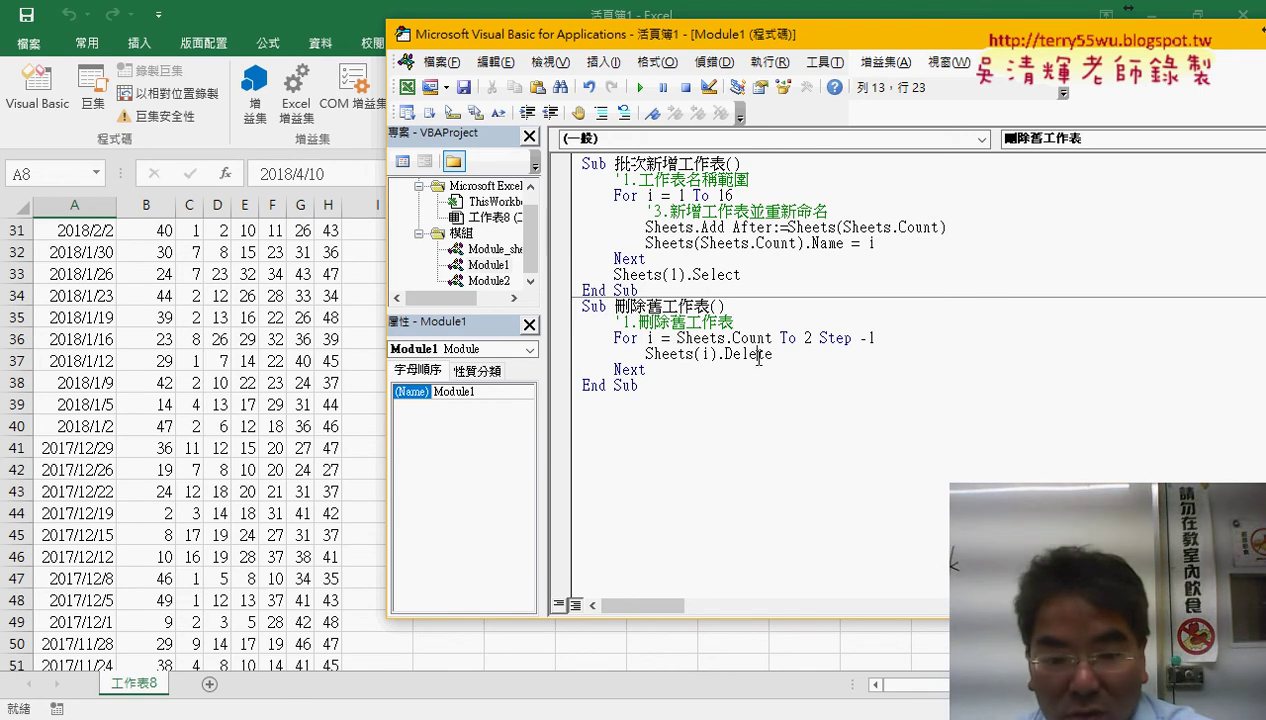
{"action": "left_click", "coordinate": [427, 680]}
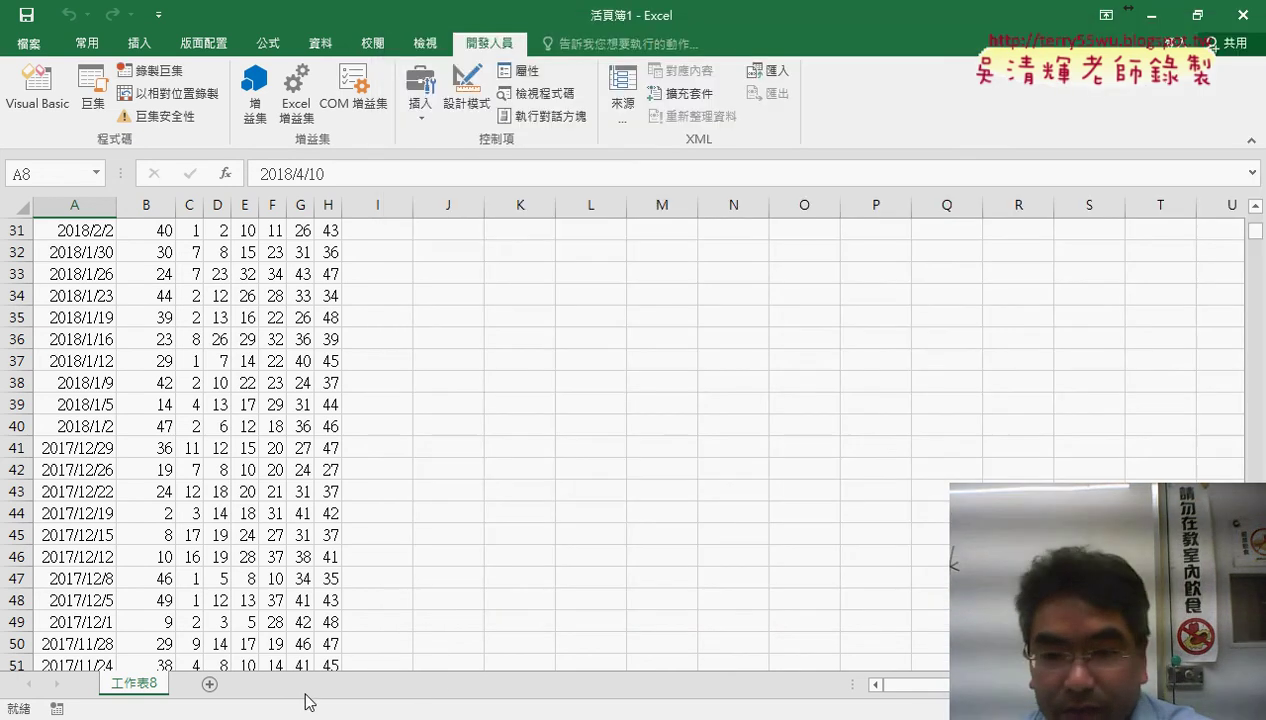
Run 批次新增工作表, then 刪除舊工作表, then 批次新增工作表 again.
{"action": "left_click", "coordinate": [520, 570]}
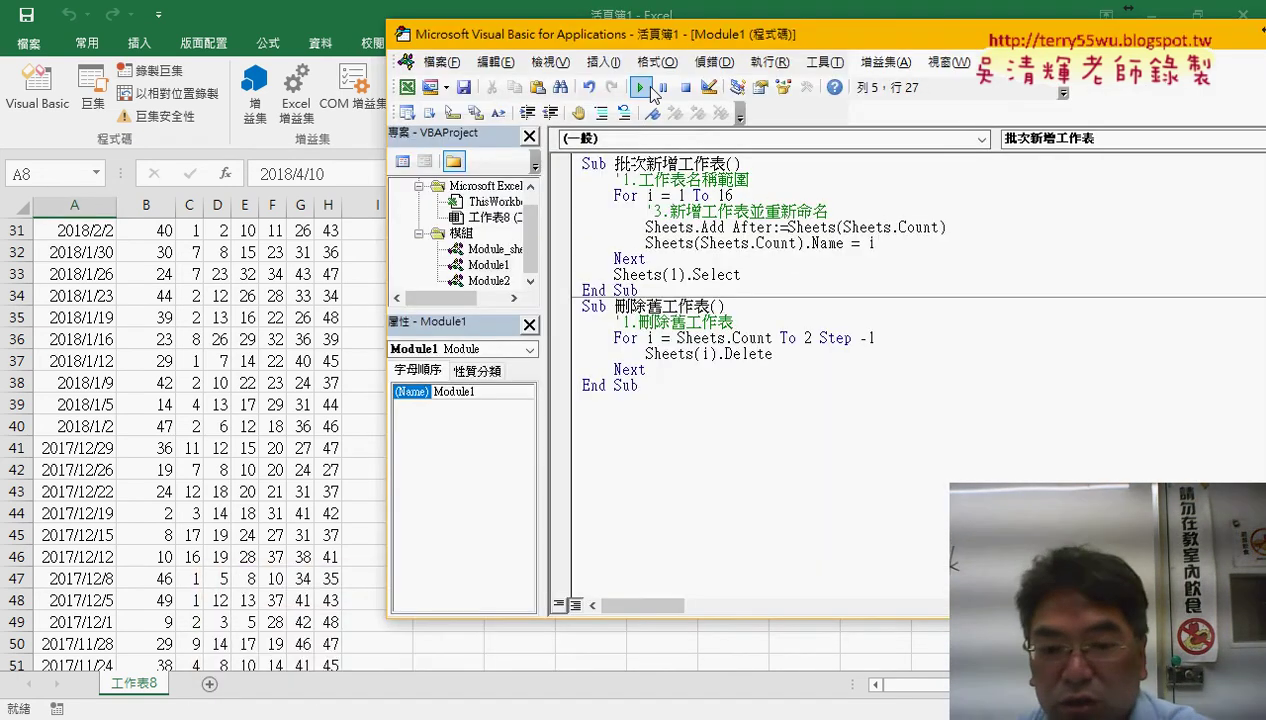
{"action": "left_click", "coordinate": [637, 87]}
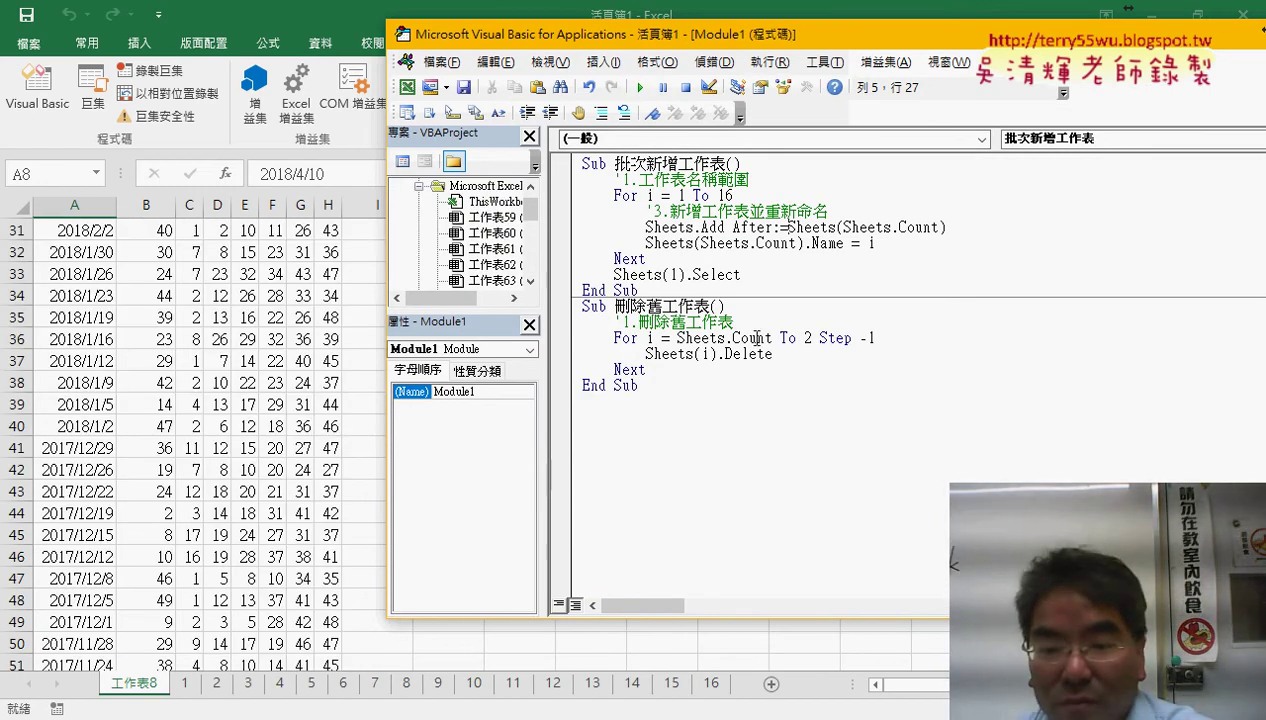
{"action": "left_click", "coordinate": [758, 338]}
{"action": "left_click", "coordinate": [640, 87]}
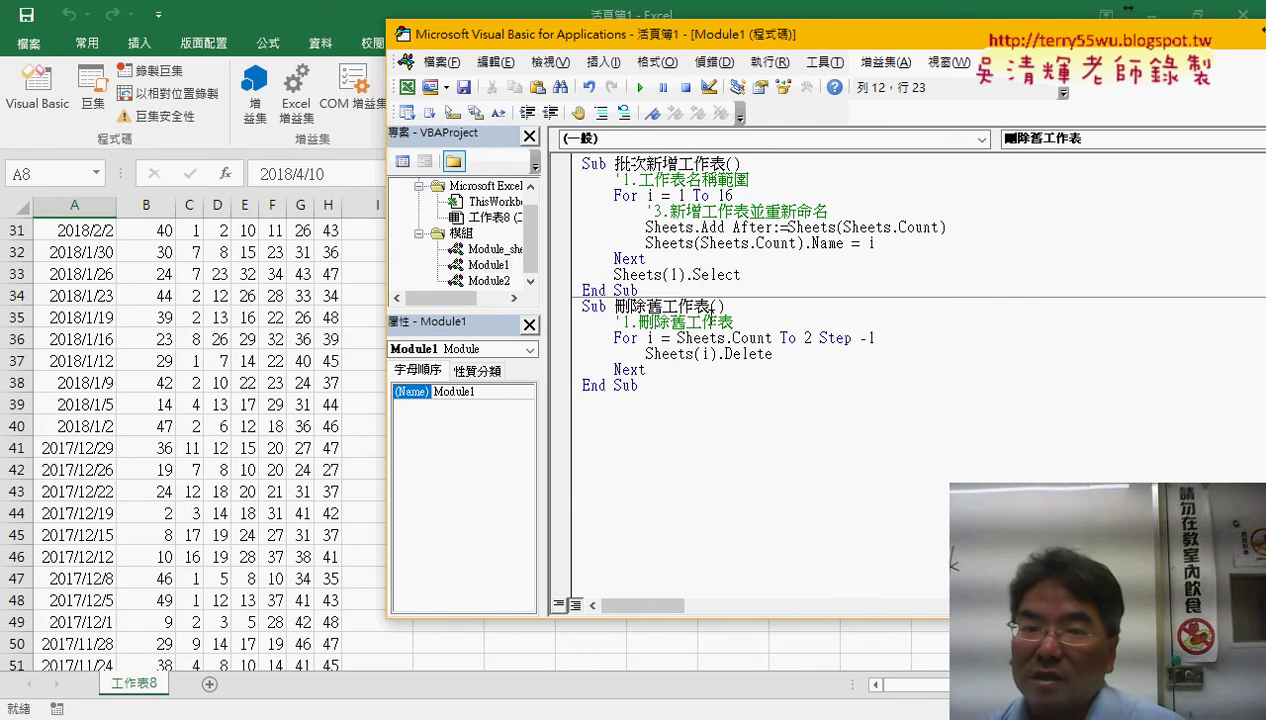
{"action": "left_click", "coordinate": [731, 227]}
{"action": "left_click", "coordinate": [640, 87]}
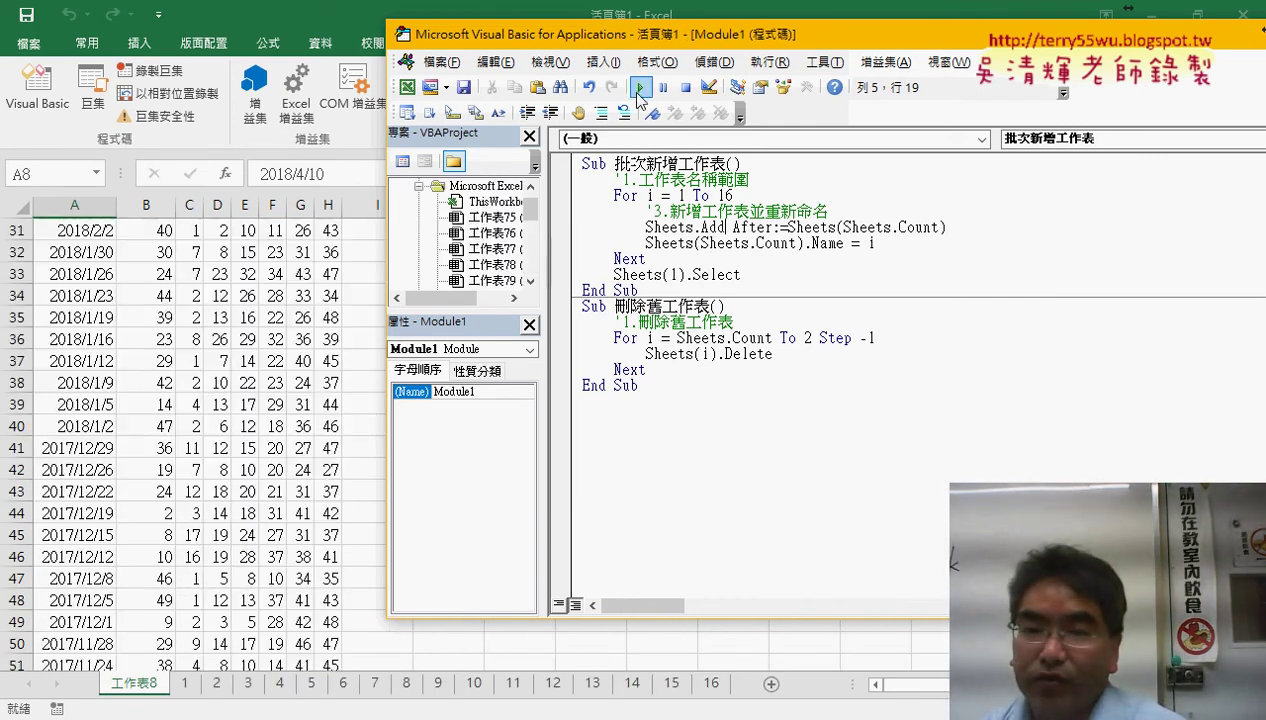
Delete sheets 1–16 once more and recreate them with 批次新增工作表.
{"action": "left_click", "coordinate": [707, 338]}
{"action": "left_click", "coordinate": [640, 87]}
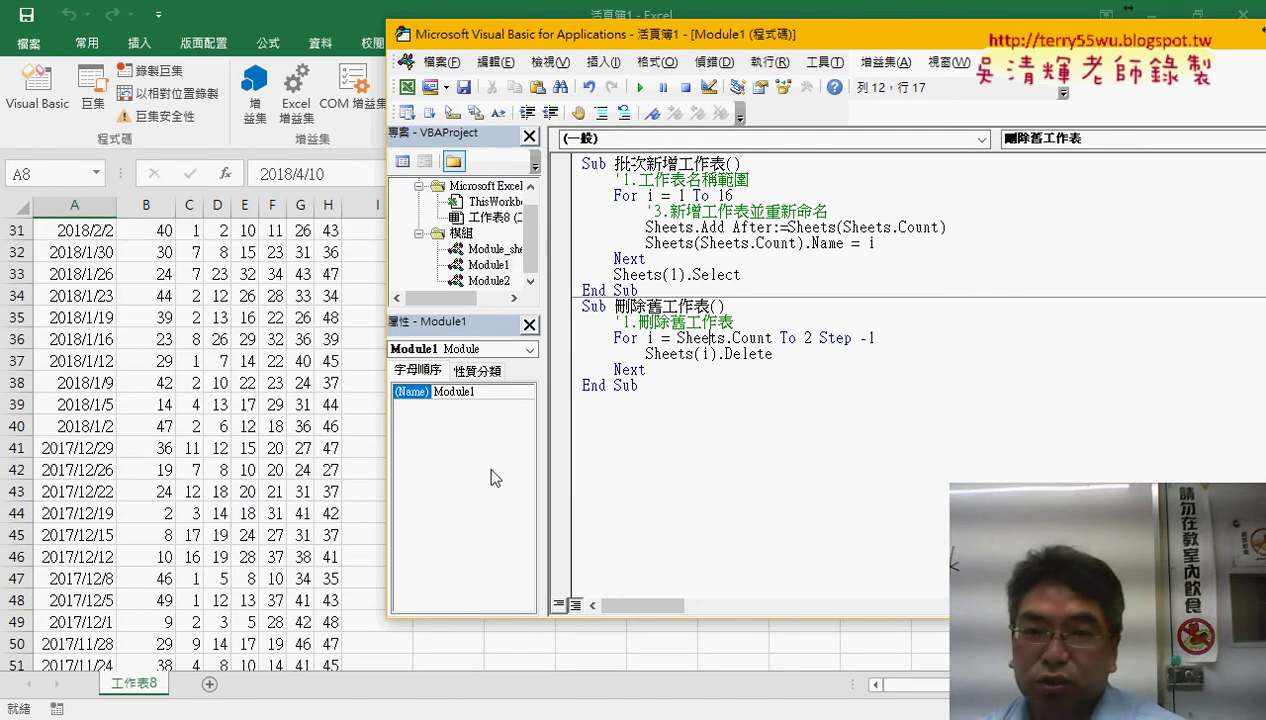
{"action": "left_click", "coordinate": [678, 243]}
{"action": "left_click", "coordinate": [640, 87]}
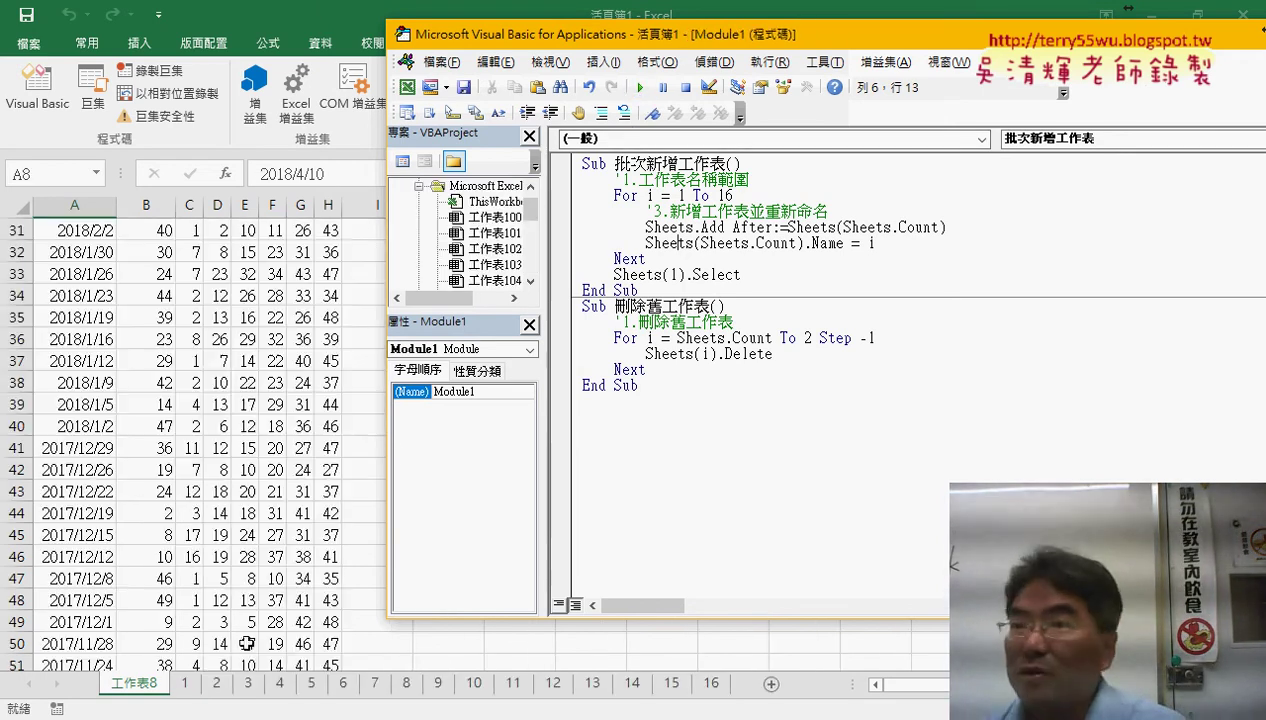
Check sheet 1 in the workbook, then open Module_sheet's code in the editor.
{"action": "left_click", "coordinate": [186, 683]}
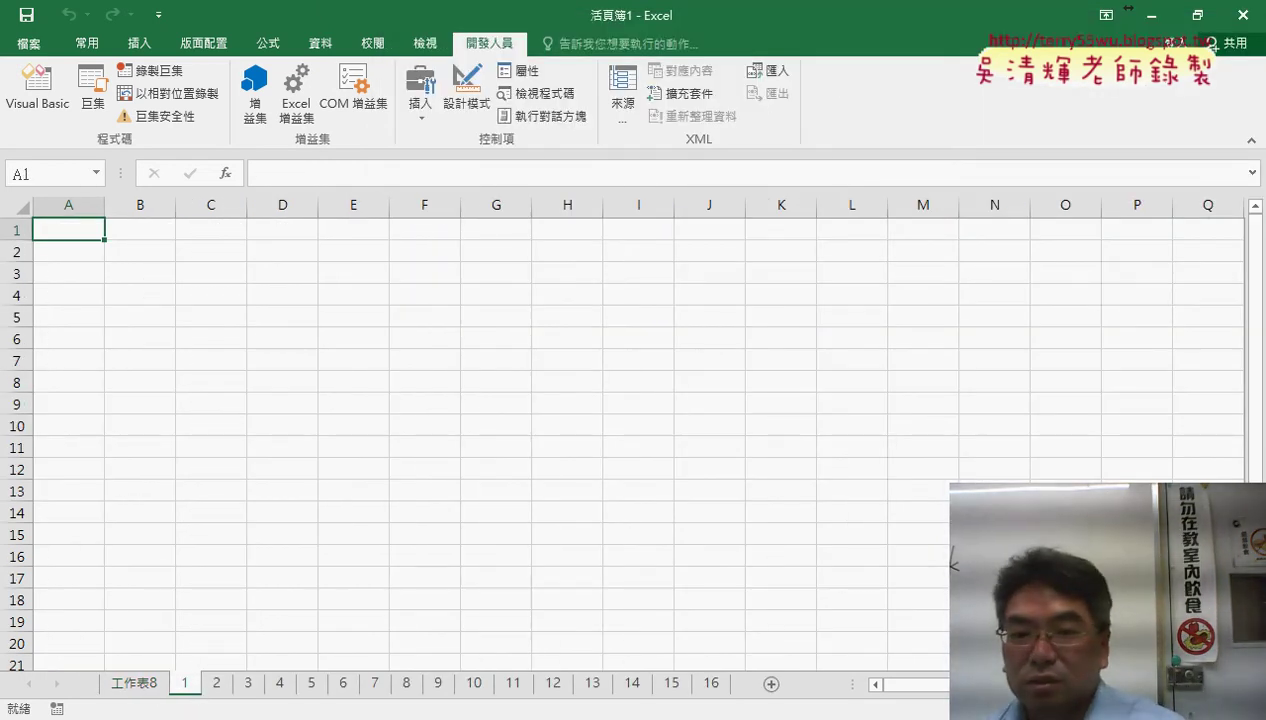
{"action": "left_click", "coordinate": [610, 605]}
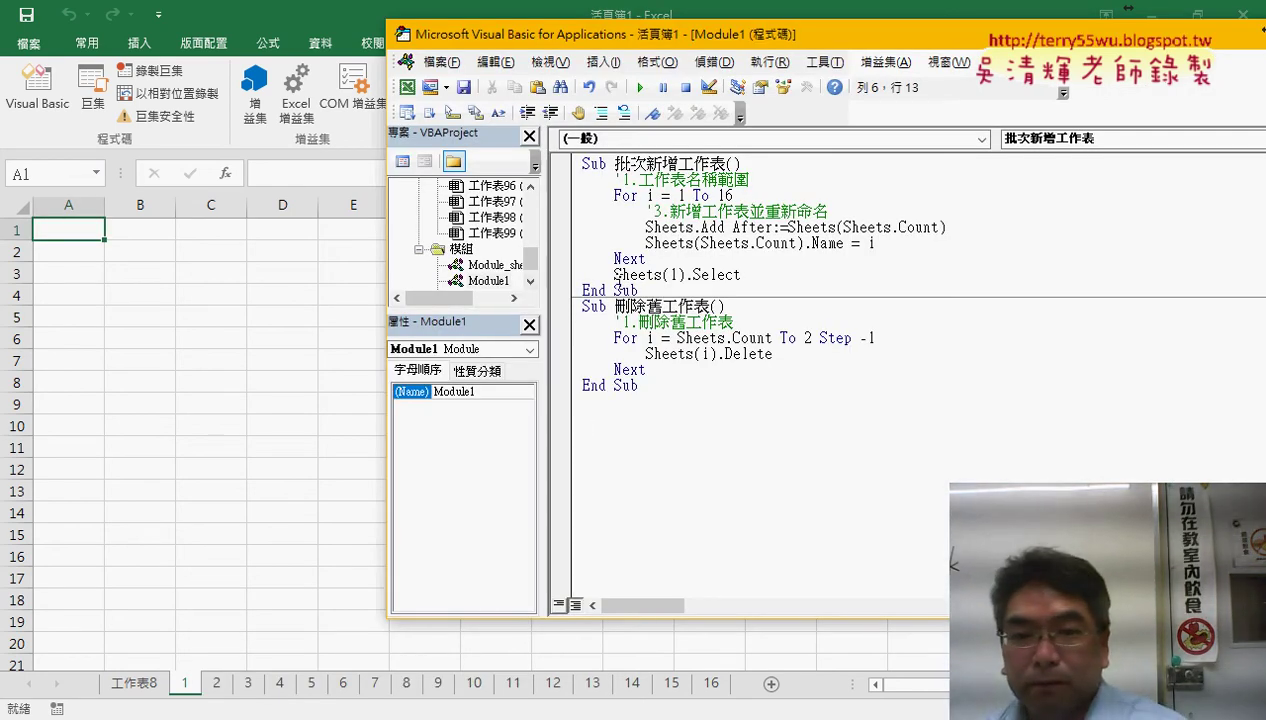
{"action": "double_click", "coordinate": [482, 266]}
Open Module2's code and select its With ActiveSheet.QueryTables.Add … End With block.
{"action": "left_click", "coordinate": [492, 282]}
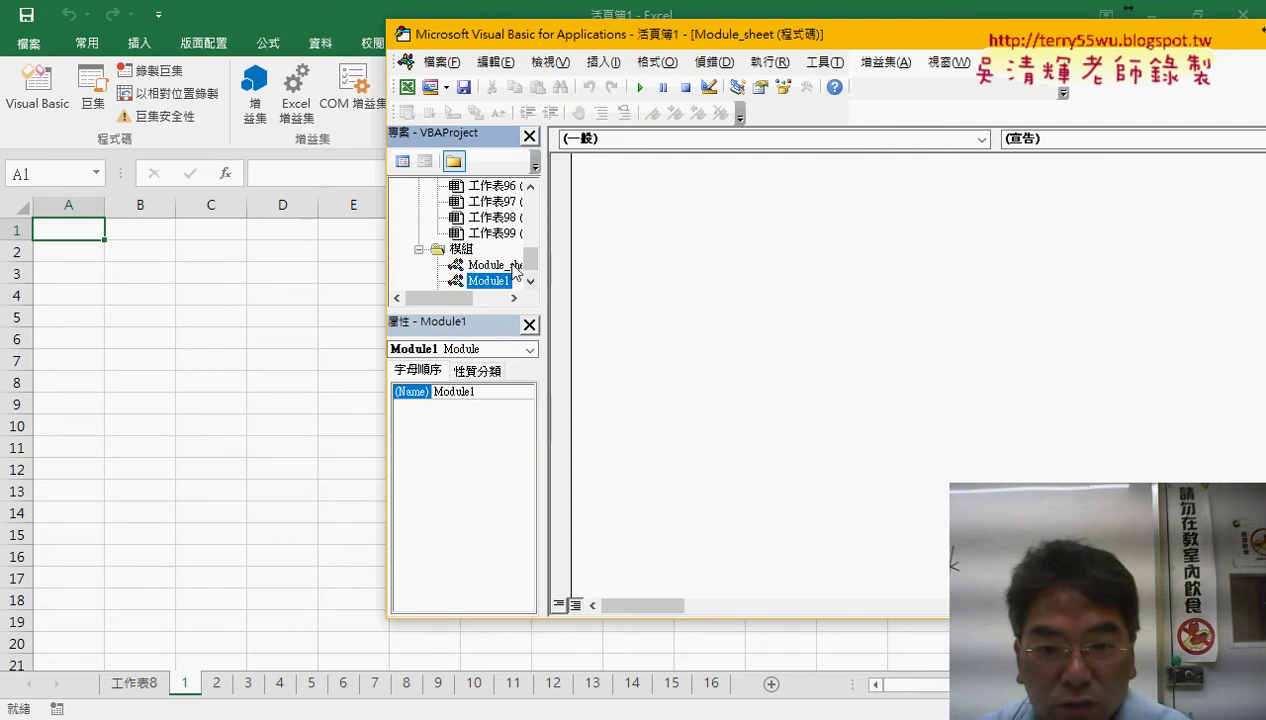
{"action": "left_click", "coordinate": [530, 281]}
{"action": "double_click", "coordinate": [490, 281]}
{"action": "scroll", "coordinate": [785, 352], "scroll_direction": "up", "scroll_amount": 2}
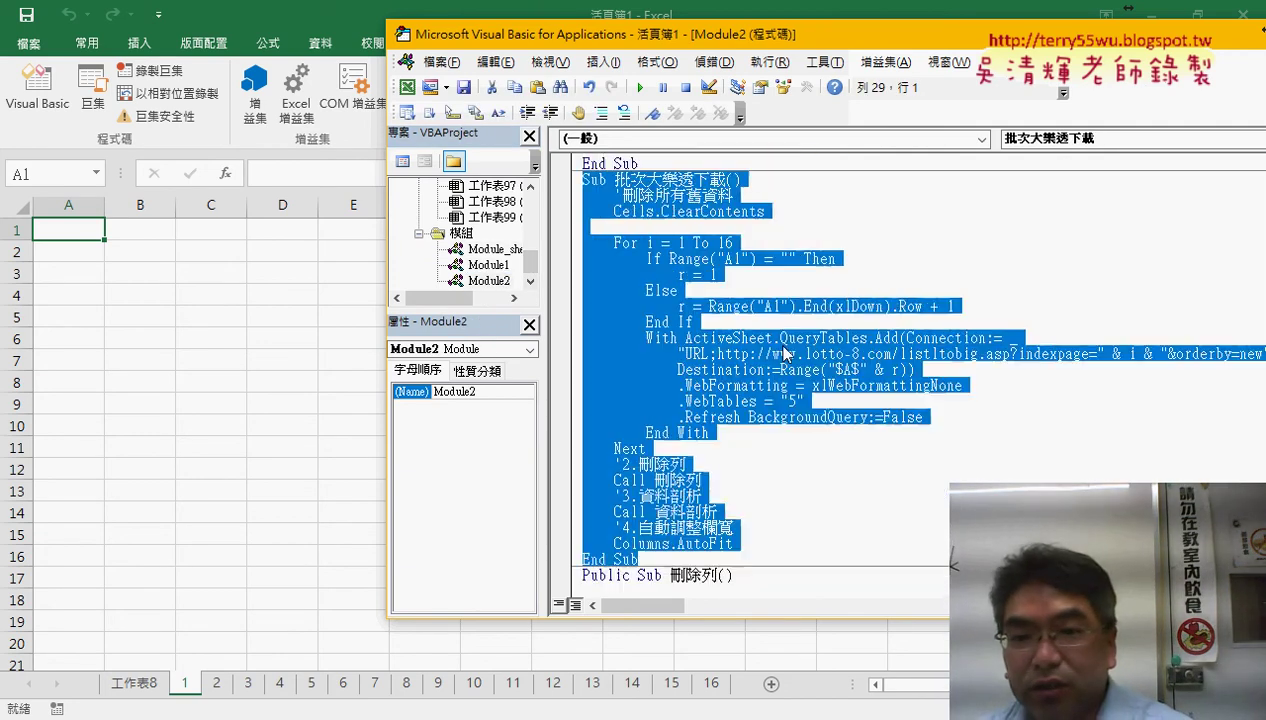
{"action": "scroll", "coordinate": [785, 352], "scroll_direction": "up", "scroll_amount": 5}
{"action": "scroll", "coordinate": [785, 352], "scroll_direction": "up", "scroll_amount": 5}
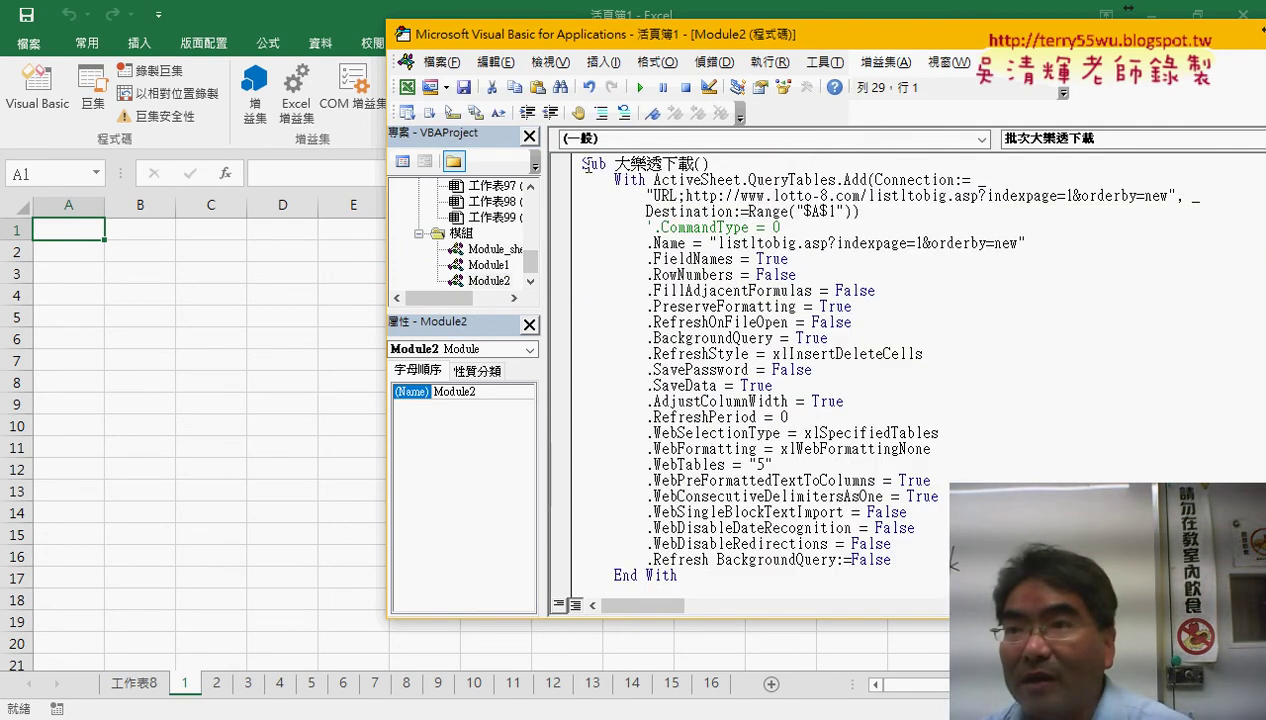
{"action": "left_click_drag", "start_coordinate": [680, 576], "coordinate": [575, 133]}
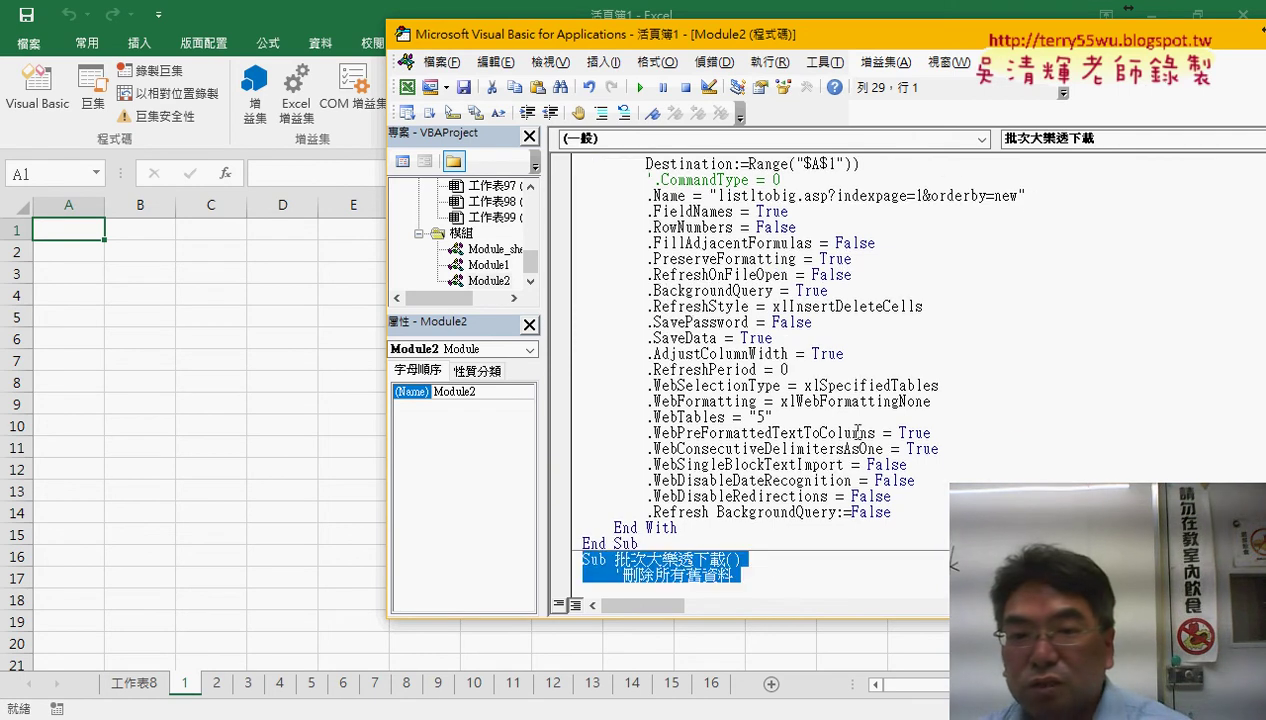
{"action": "key", "text": "shift+Down"}
{"action": "key", "text": "ctrl+c"}
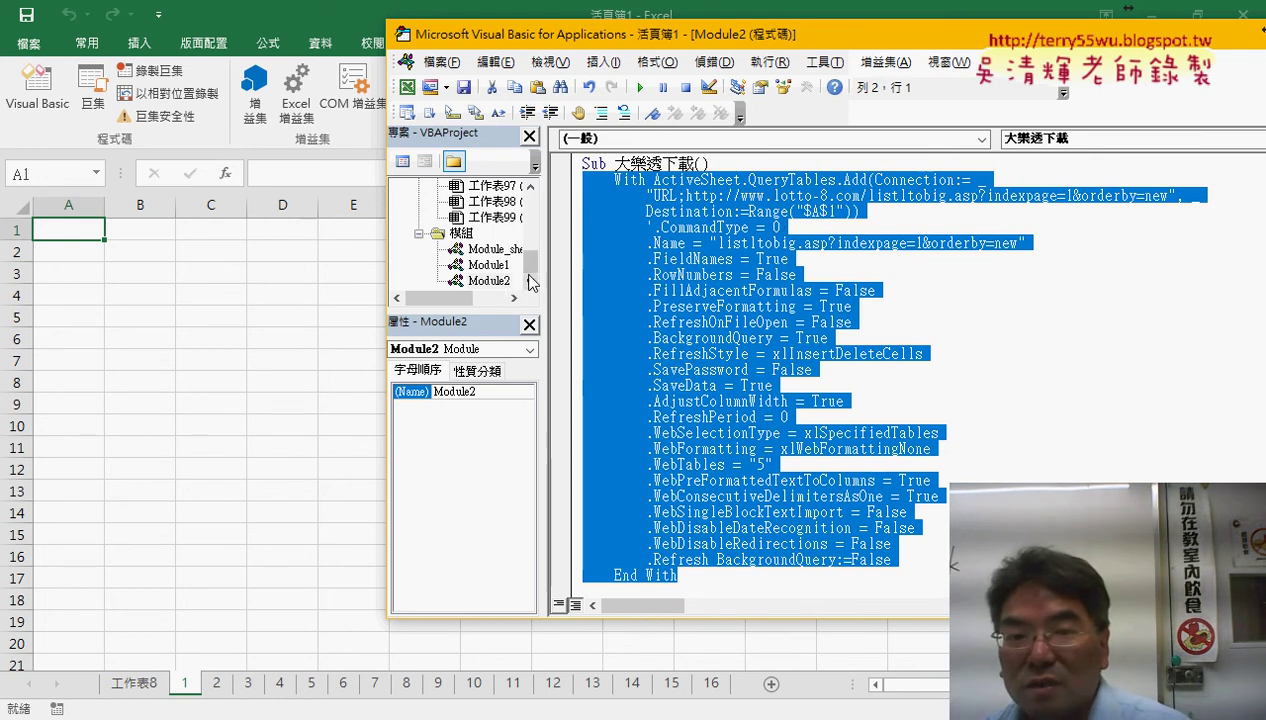
In Module1, paste the QueryTables block after Sheets(Sheets.Count).Name = i and indent it.
{"action": "double_click", "coordinate": [502, 268]}
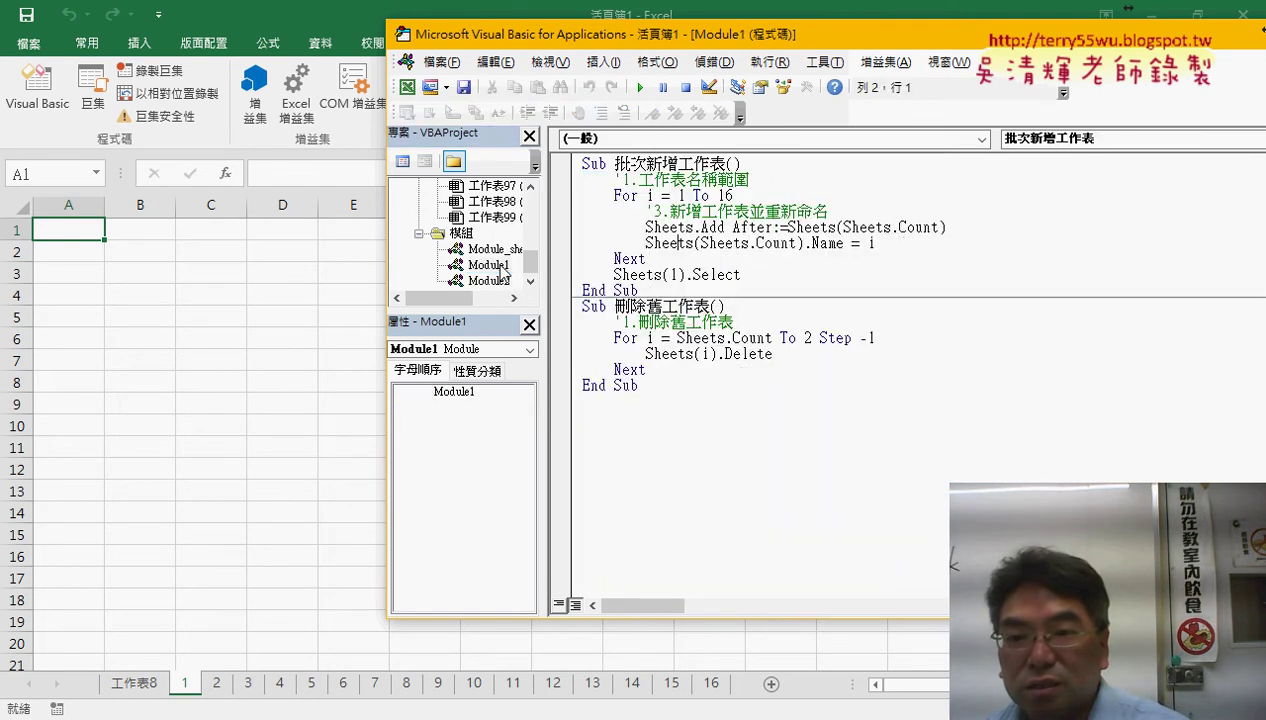
{"action": "left_click_drag", "start_coordinate": [877, 243], "coordinate": [645, 243]}
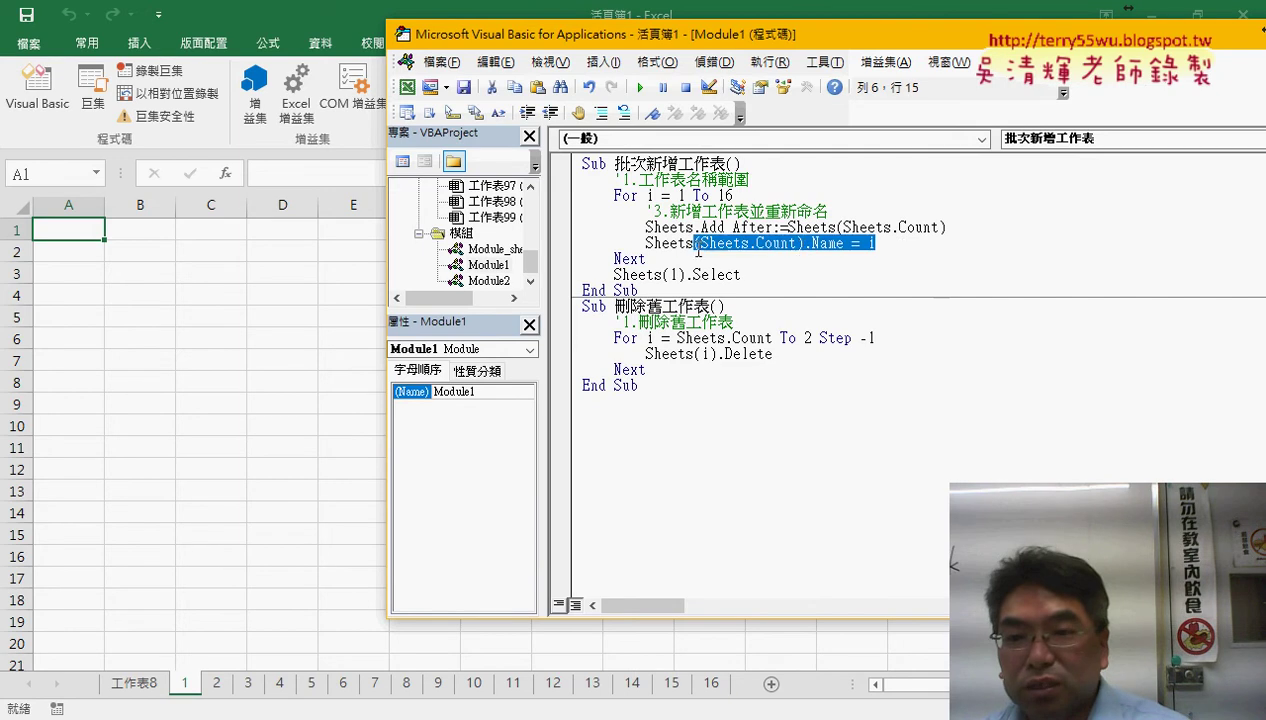
{"action": "left_click", "coordinate": [889, 247]}
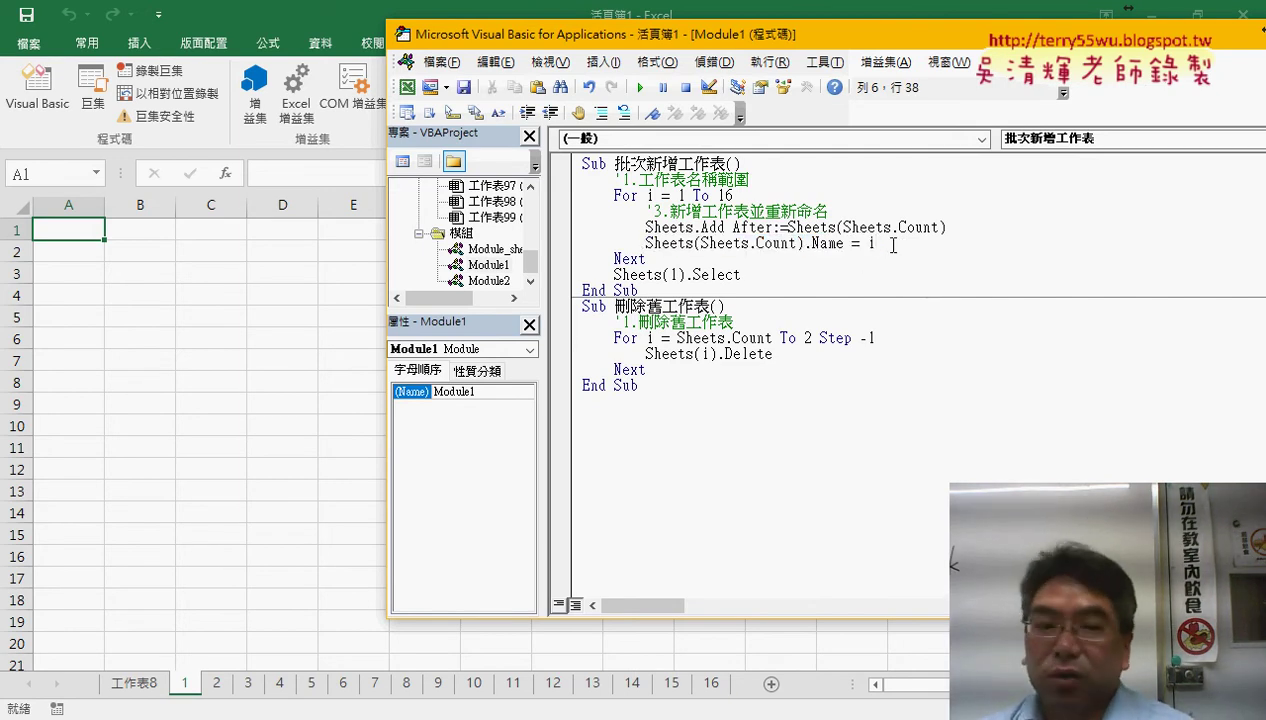
{"action": "key", "text": "Return"}
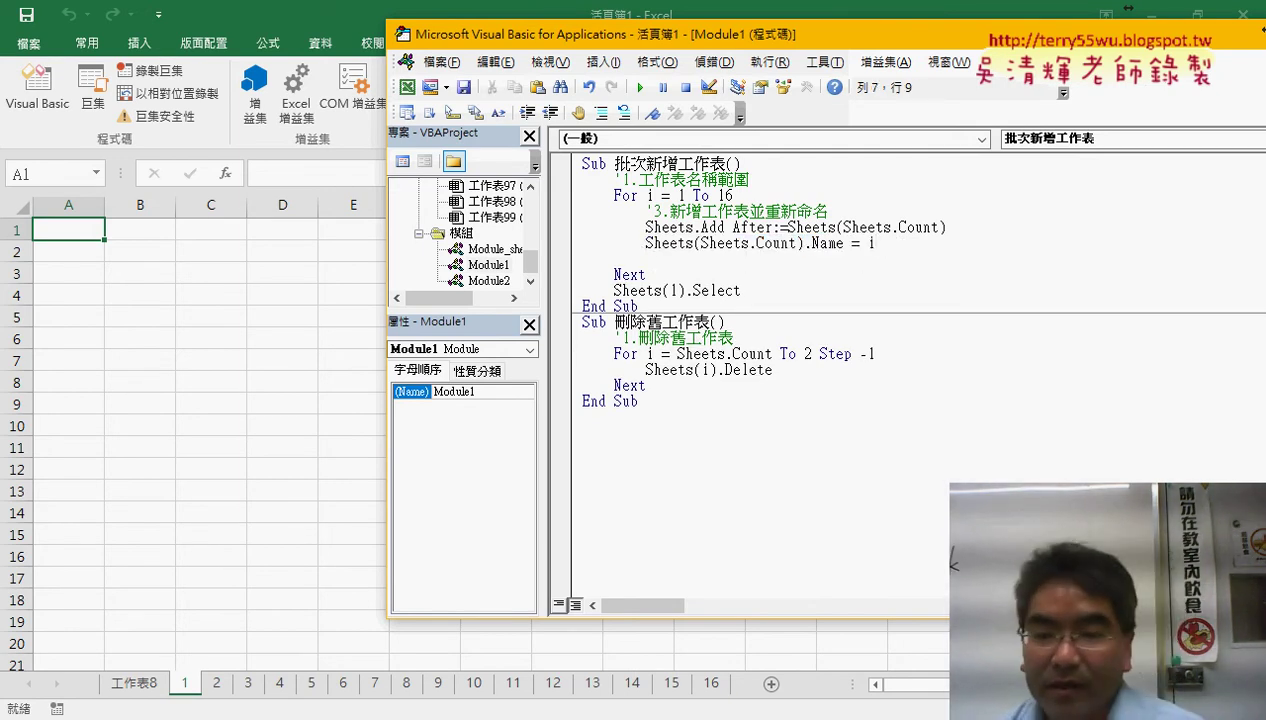
{"action": "key", "text": "ctrl+v"}
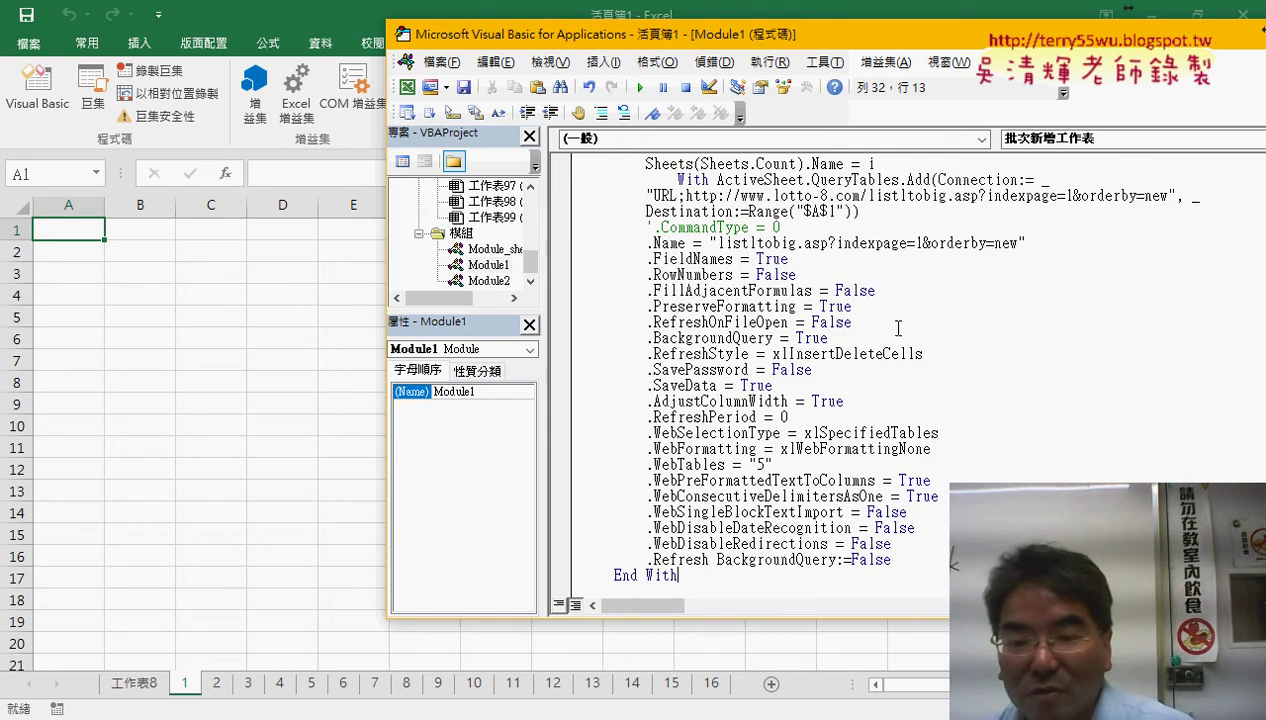
{"action": "scroll", "coordinate": [848, 530], "scroll_direction": "down", "scroll_amount": 1}
{"action": "mouse_move", "coordinate": [690, 527]}
{"action": "left_mouse_down"}
{"action": "mouse_move", "coordinate": [527, 197]}
{"action": "mouse_move", "coordinate": [527, 278]}
{"action": "left_mouse_up"}
{"action": "key", "text": "Tab"}
{"action": "key", "text": "Tab"}
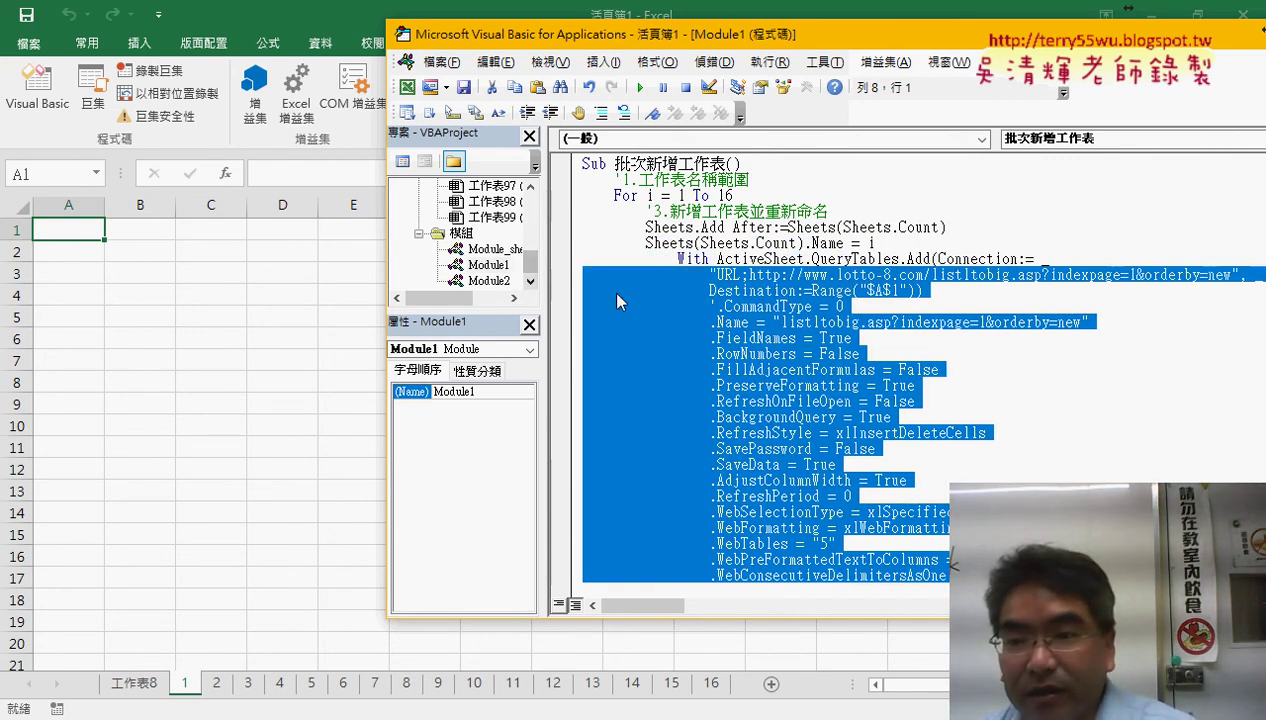
{"action": "left_click", "coordinate": [765, 306]}
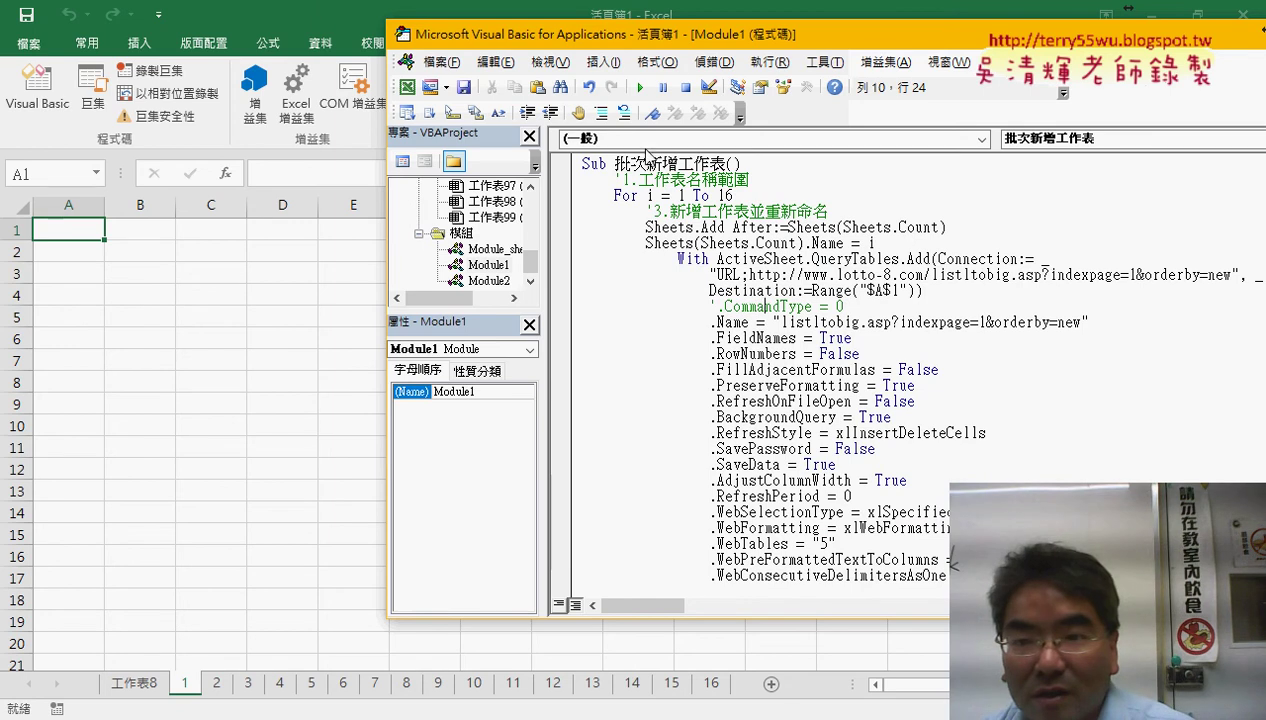
Replace indexpage=1 in the URL with indexpage=" & i & " so each sheet downloads its page.
{"action": "left_click_drag", "start_coordinate": [658, 36], "coordinate": [436, 36]}
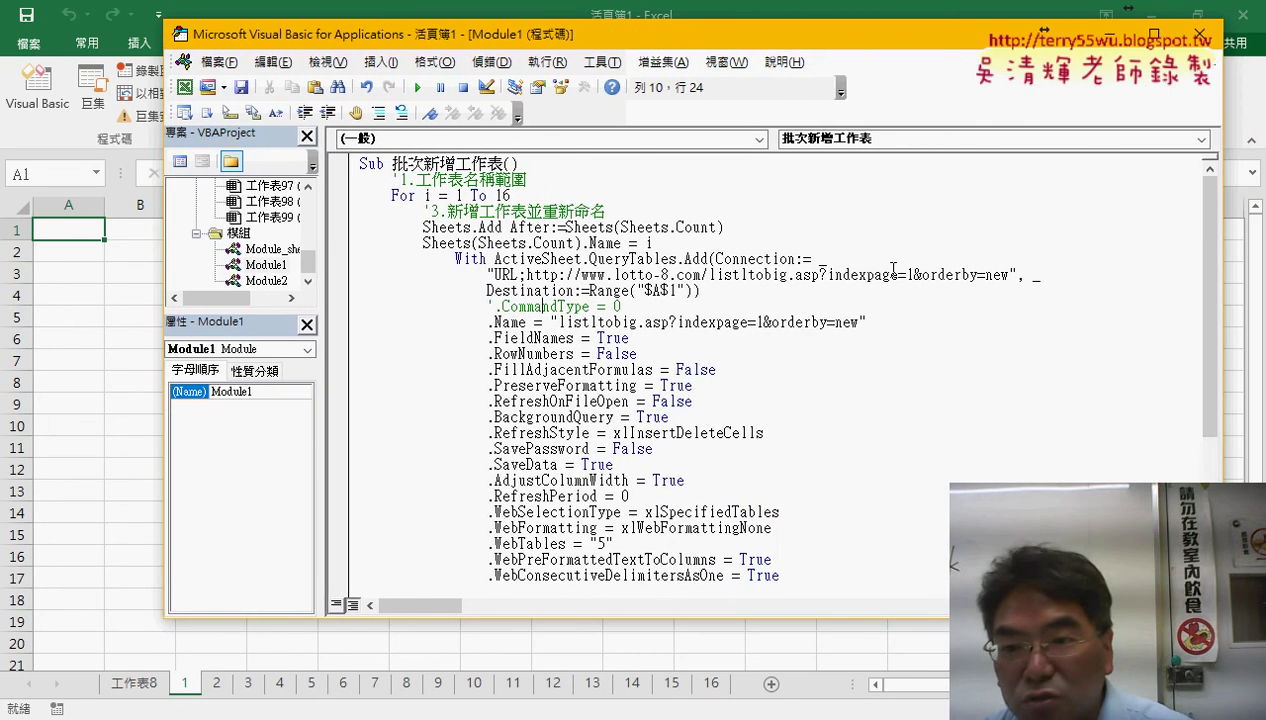
{"action": "double_click", "coordinate": [911, 275]}
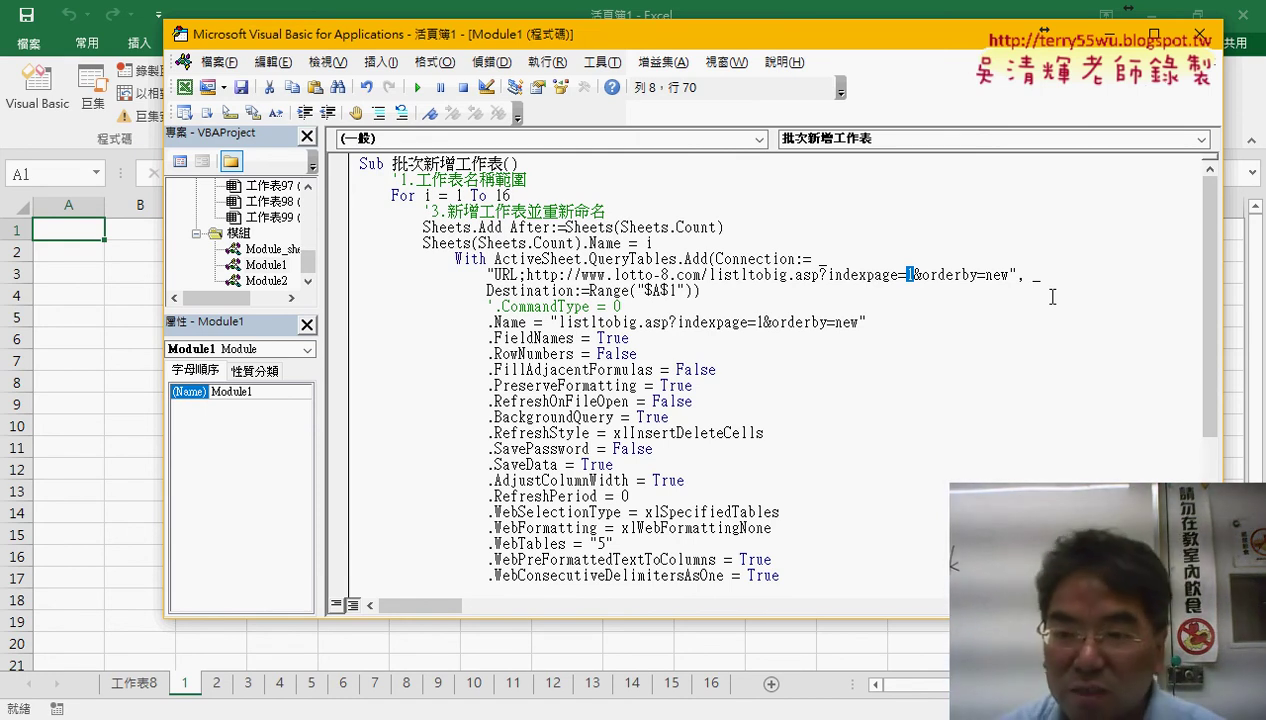
{"action": "type", "text": "\"\""}
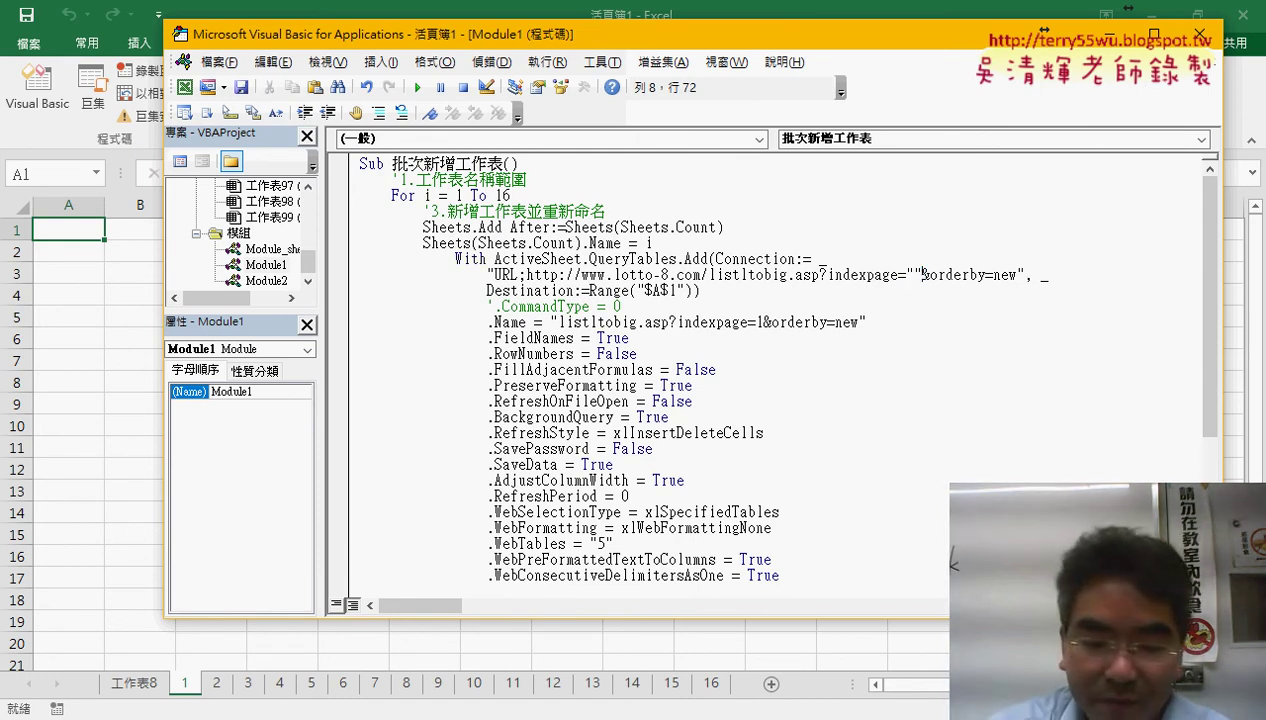
{"action": "type", "text": "&&"}
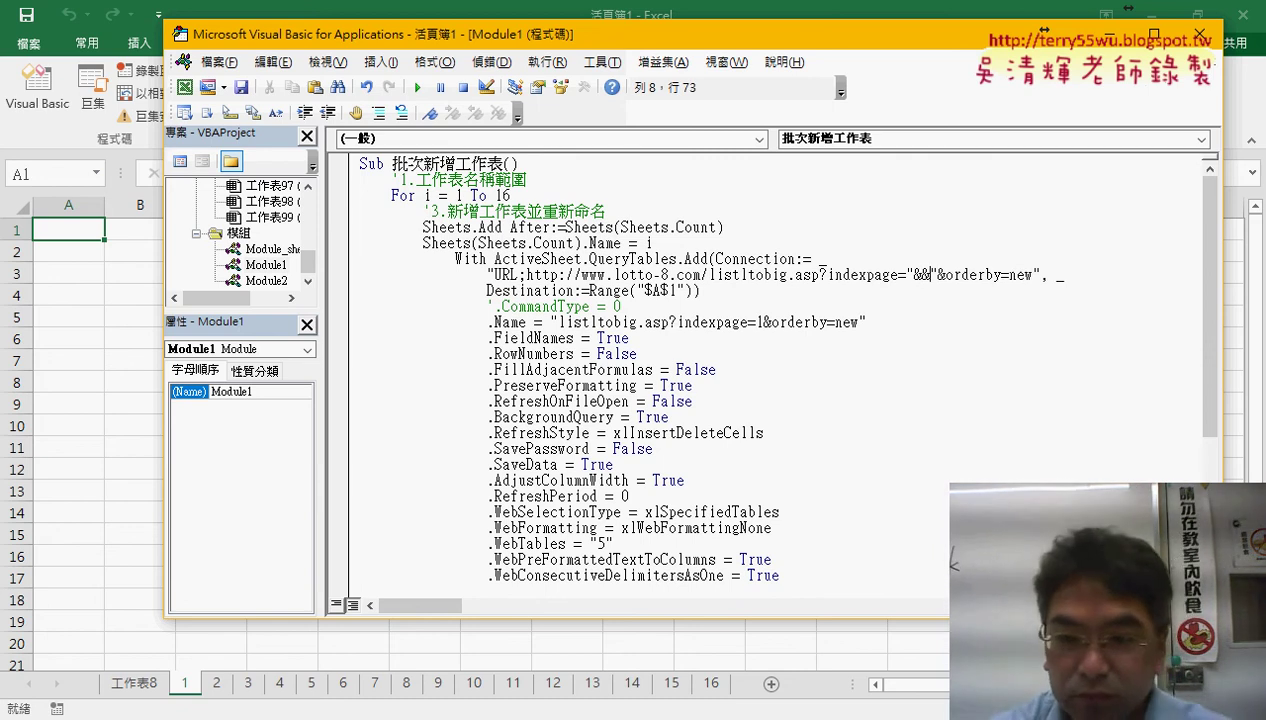
{"action": "type", "text": "i"}
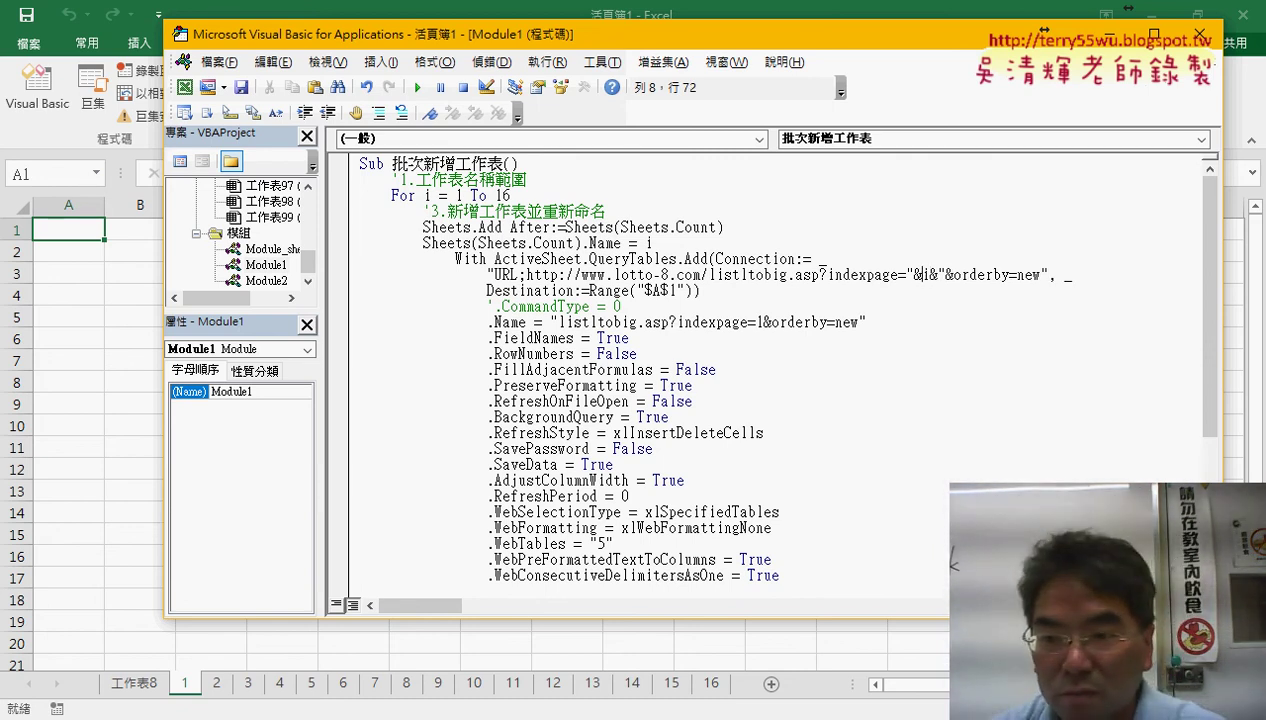
{"action": "type", "text": " & i &"}
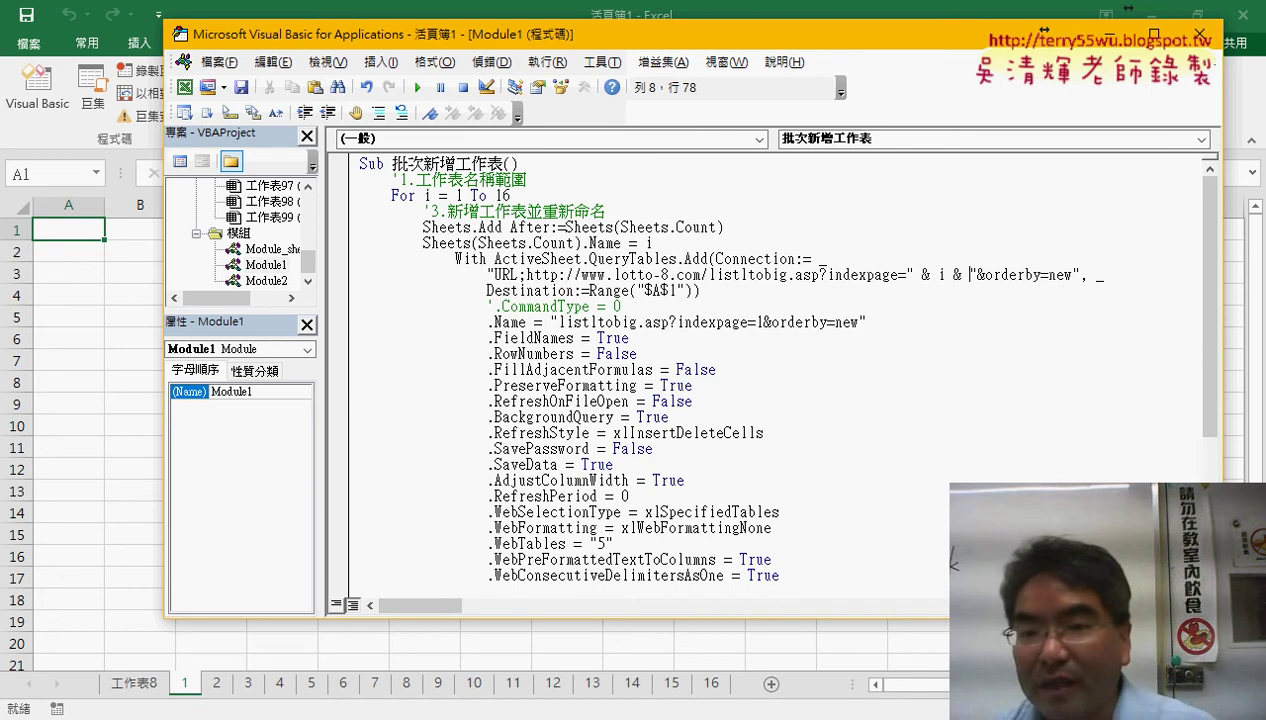
{"action": "key", "text": "Down"}
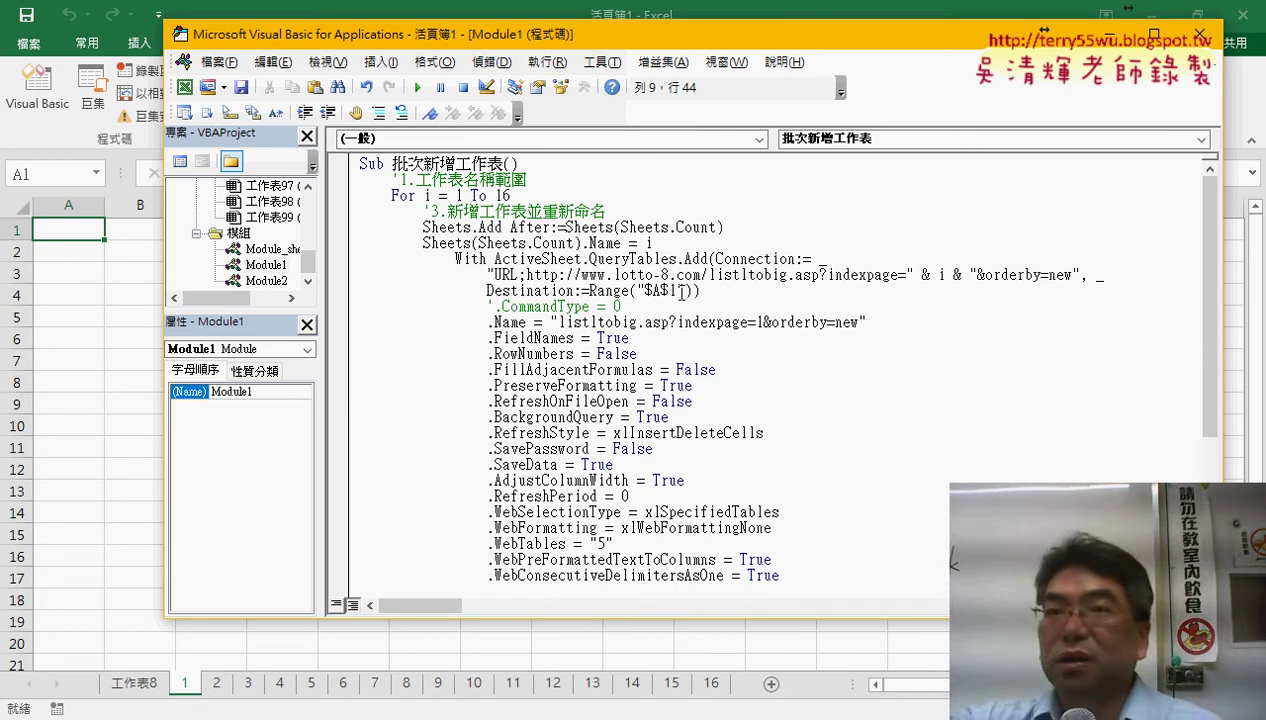
{"action": "left_click_drag", "start_coordinate": [681, 291], "coordinate": [669, 291]}
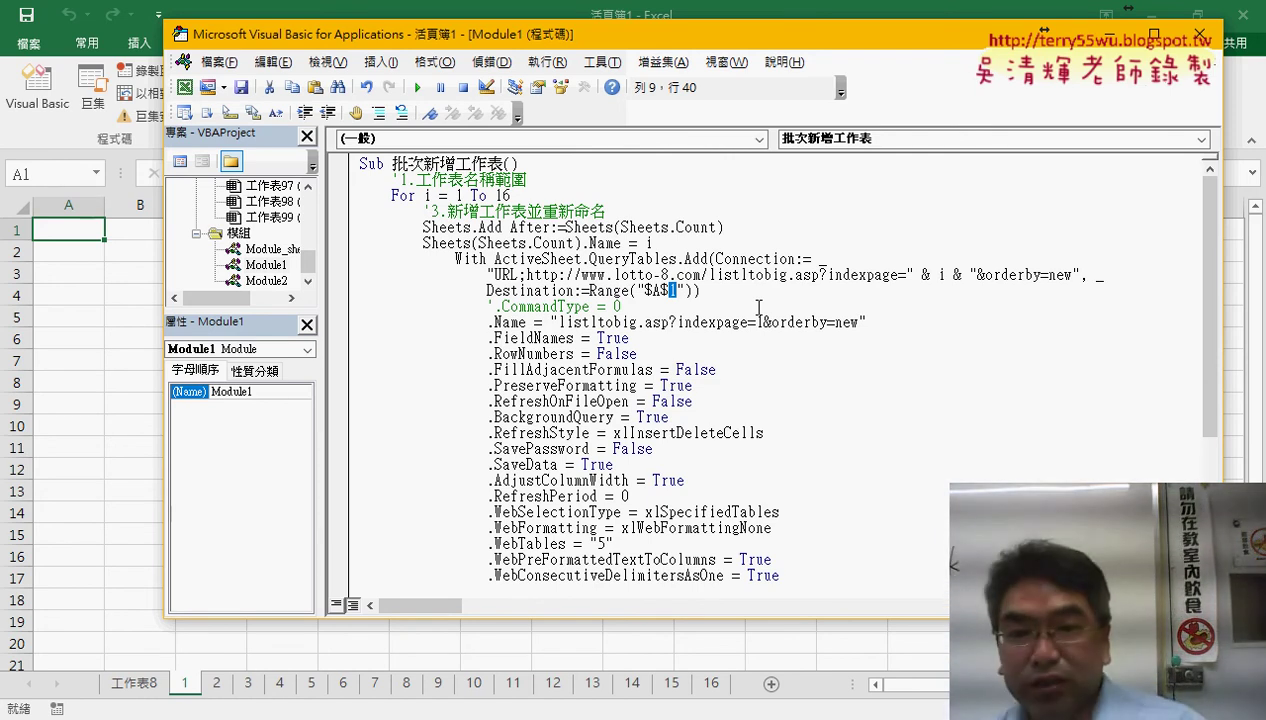
{"action": "left_click", "coordinate": [676, 244]}
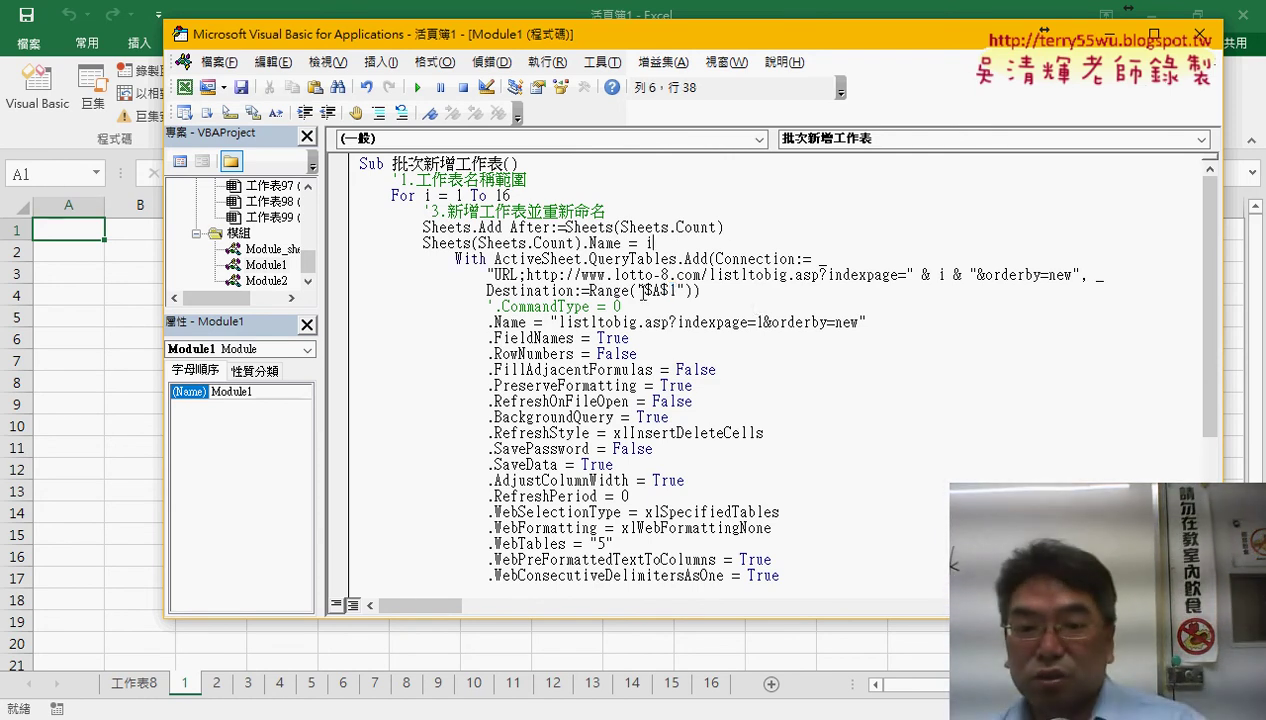
{"action": "left_click_drag", "start_coordinate": [731, 44], "coordinate": [824, 44]}
{"action": "scroll", "coordinate": [650, 400], "scroll_direction": "down", "scroll_amount": 3}
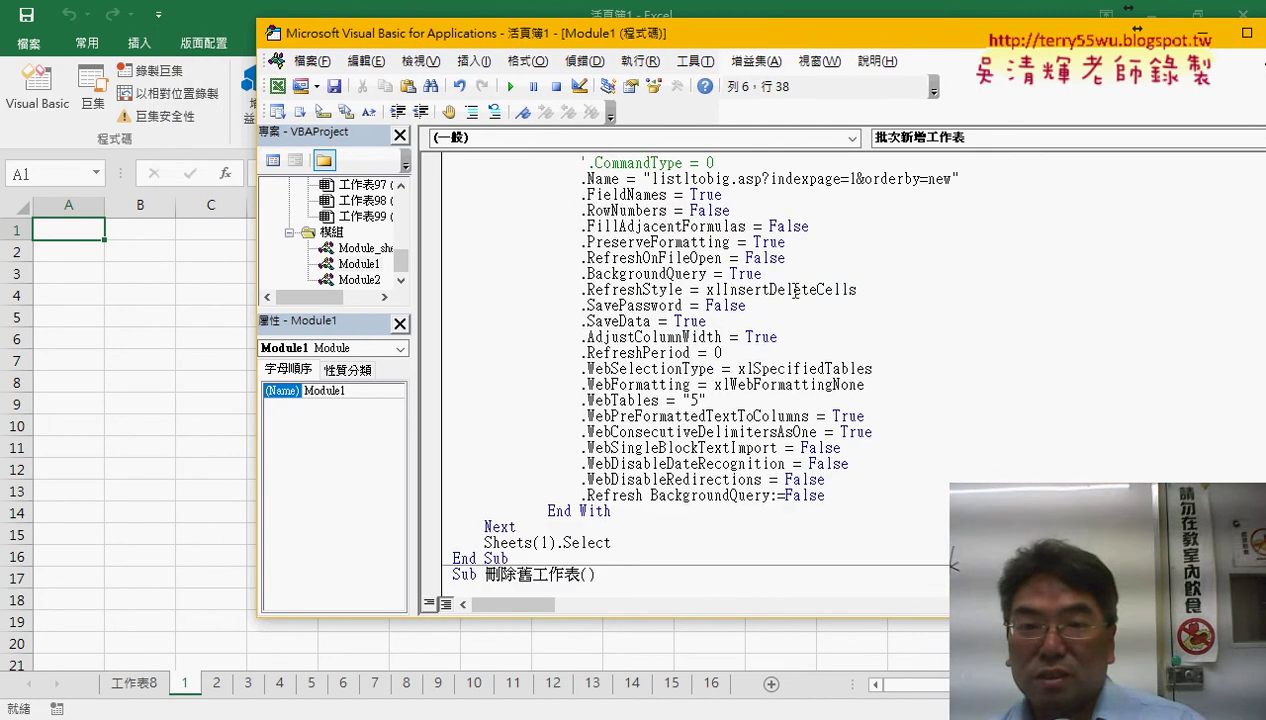
{"action": "scroll", "coordinate": [650, 400], "scroll_direction": "down", "scroll_amount": 2}
Run 刪除舊工作表 to clear the old sheets, then run 批次新增工作表 to download results.
{"action": "left_click", "coordinate": [601, 527]}
{"action": "left_click", "coordinate": [512, 90]}
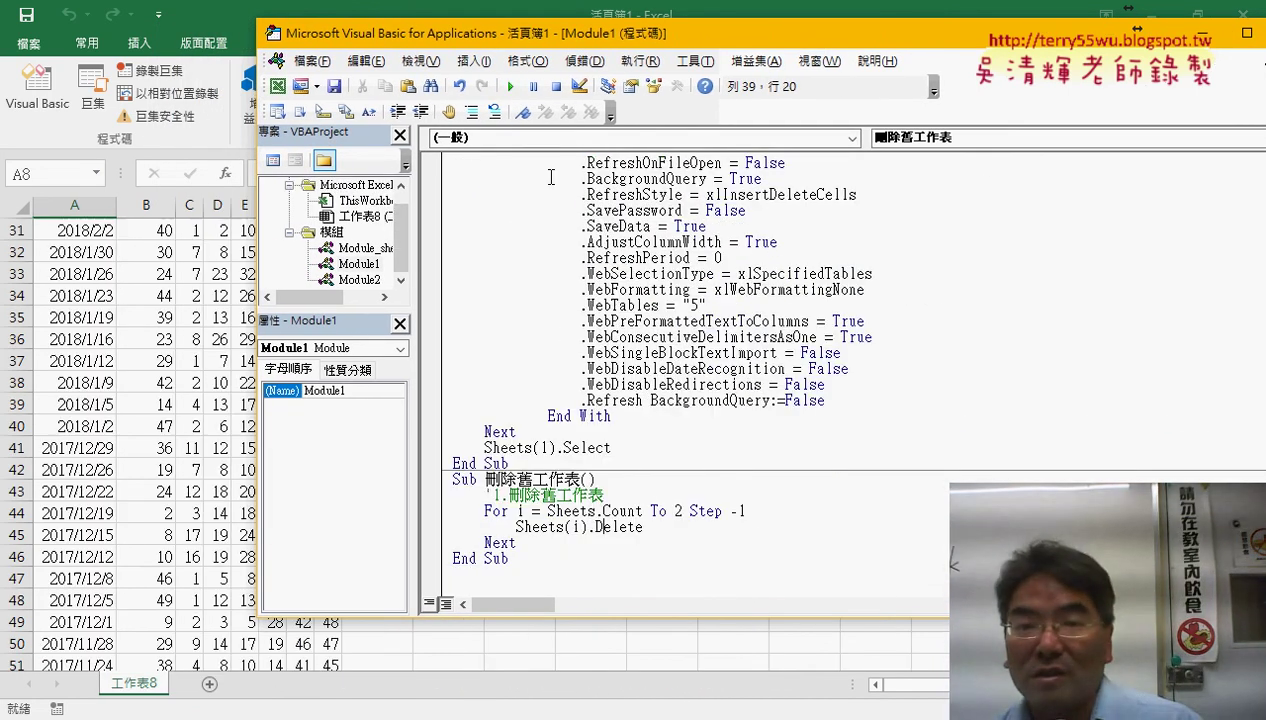
{"action": "left_click", "coordinate": [651, 297]}
{"action": "left_click", "coordinate": [508, 88]}
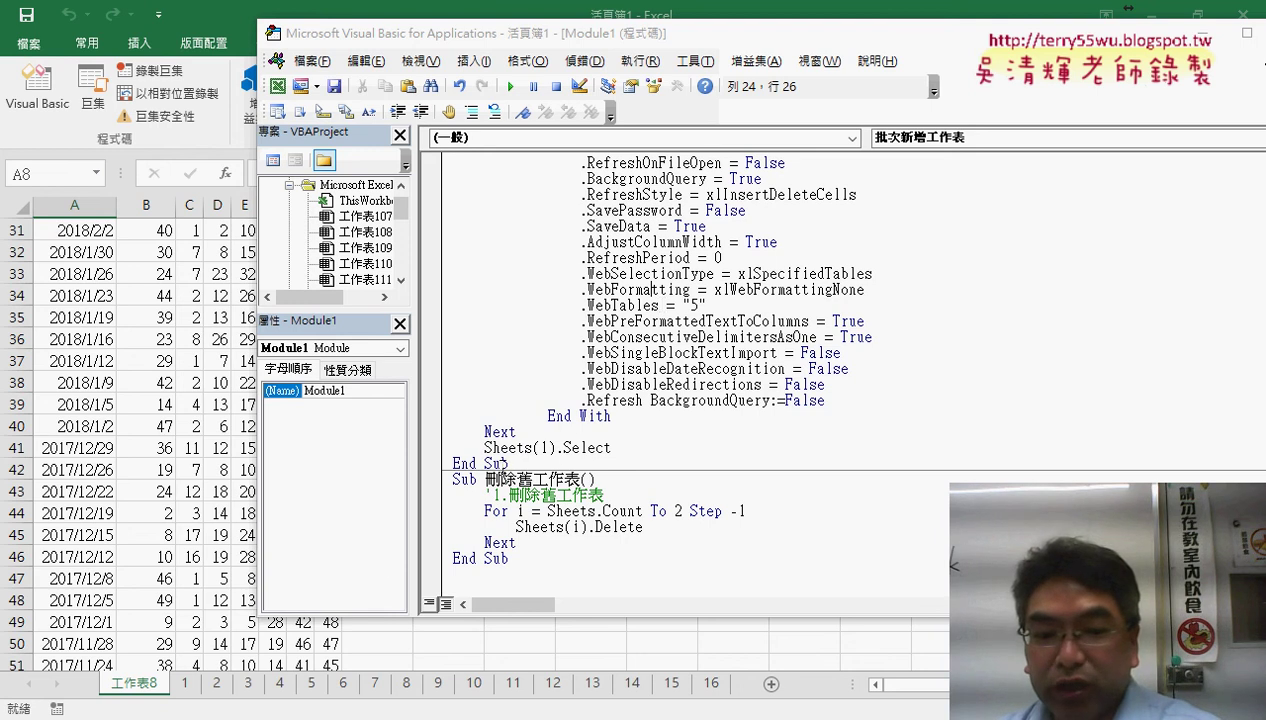
Review the downloaded lotto results on sheets 1, 2, 3 and 4, ending on sheet 1.
{"action": "left_click", "coordinate": [186, 688]}
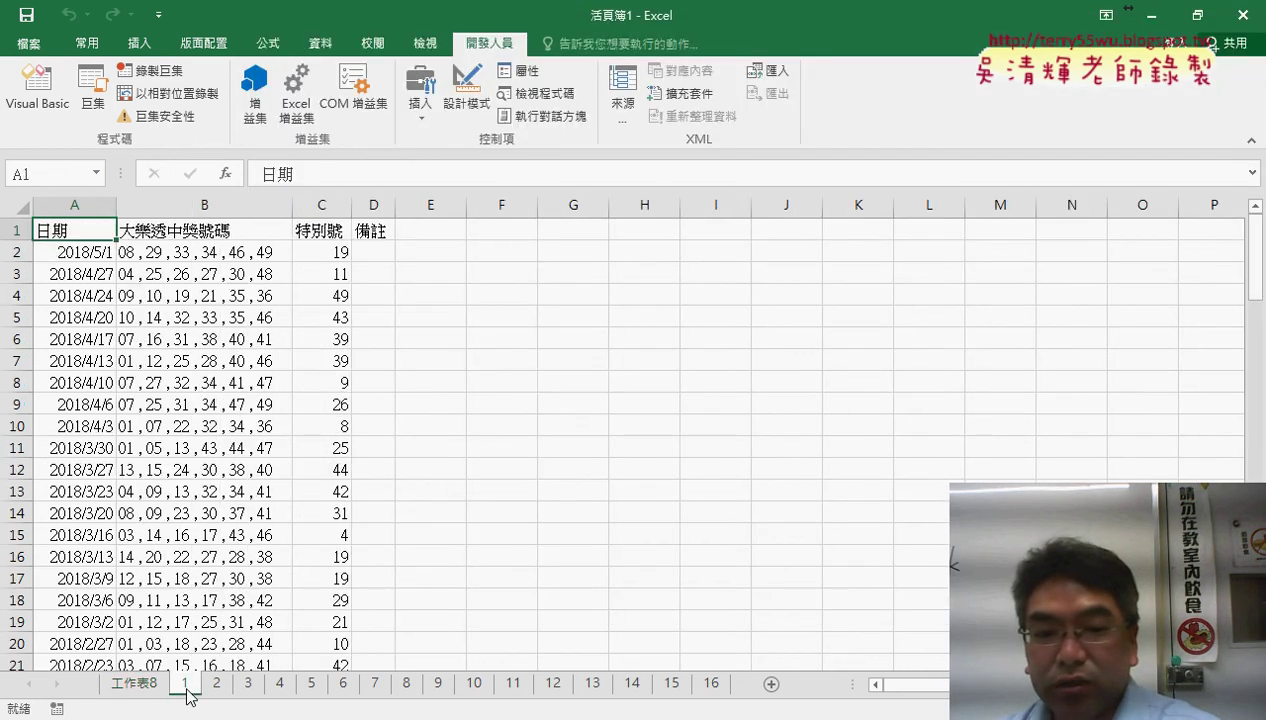
{"action": "left_click", "coordinate": [217, 684]}
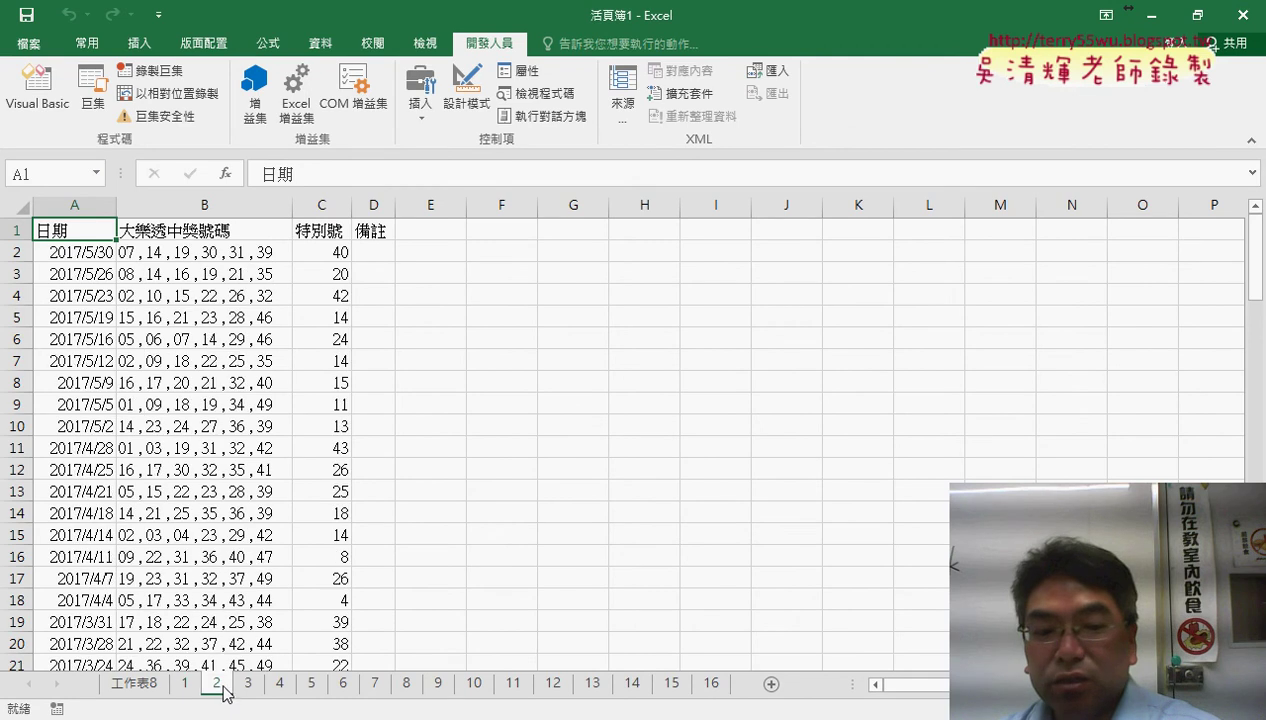
{"action": "left_click", "coordinate": [248, 684]}
{"action": "left_click", "coordinate": [280, 684]}
{"action": "left_click", "coordinate": [185, 684]}
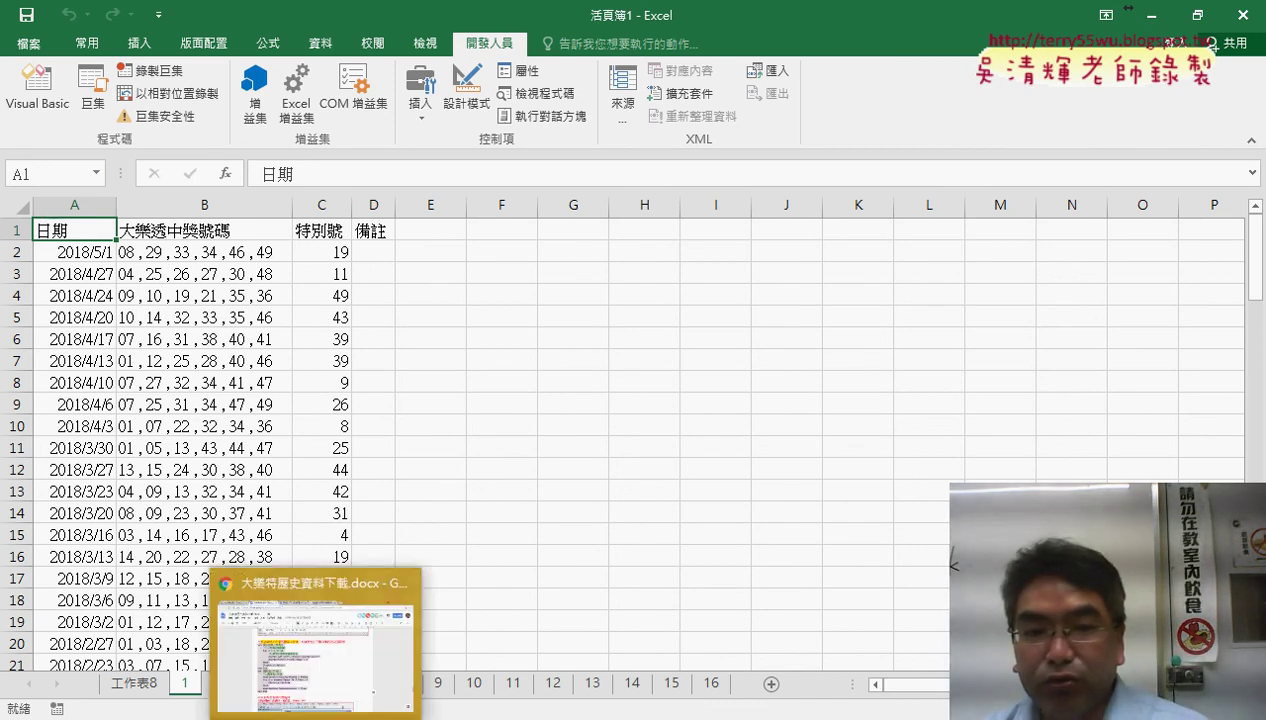
Switch to the Google Docs notes, select the macro code, then the Sheets(Sheets.Count).Name = i line.
{"action": "left_click", "coordinate": [350, 600]}
{"action": "left_click_drag", "start_coordinate": [259, 285], "coordinate": [411, 586]}
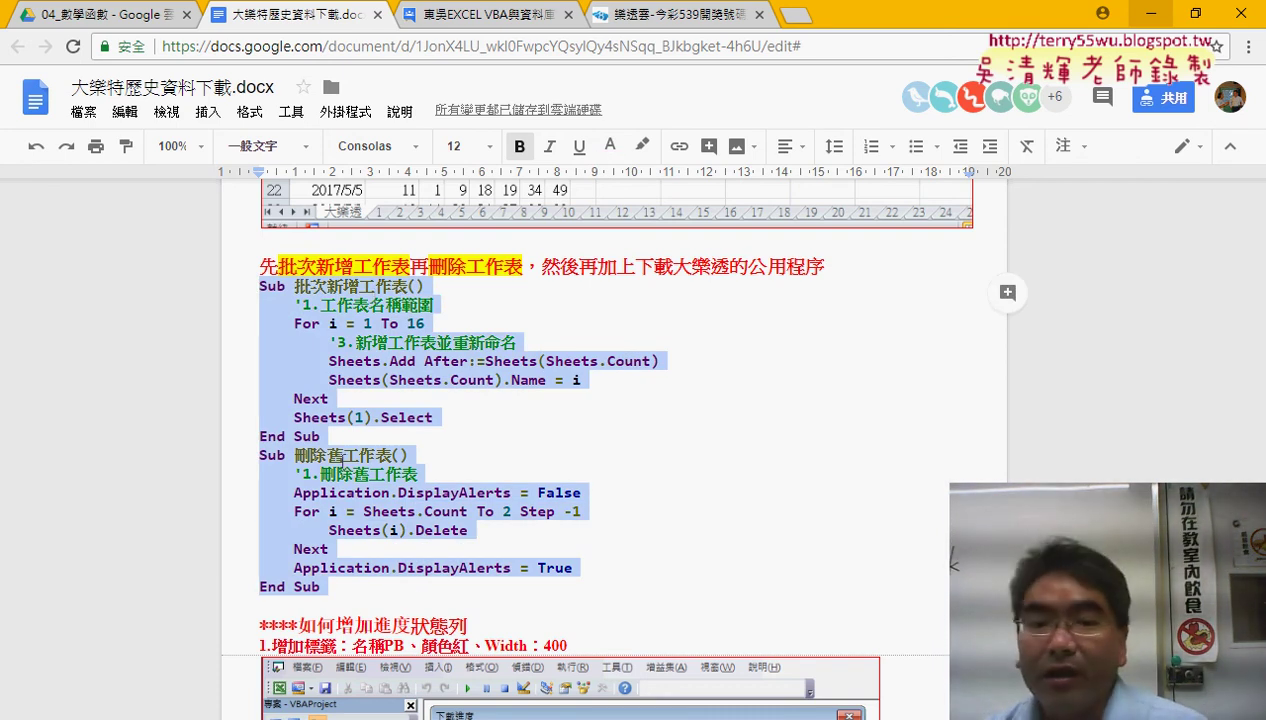
{"action": "left_click", "coordinate": [398, 378]}
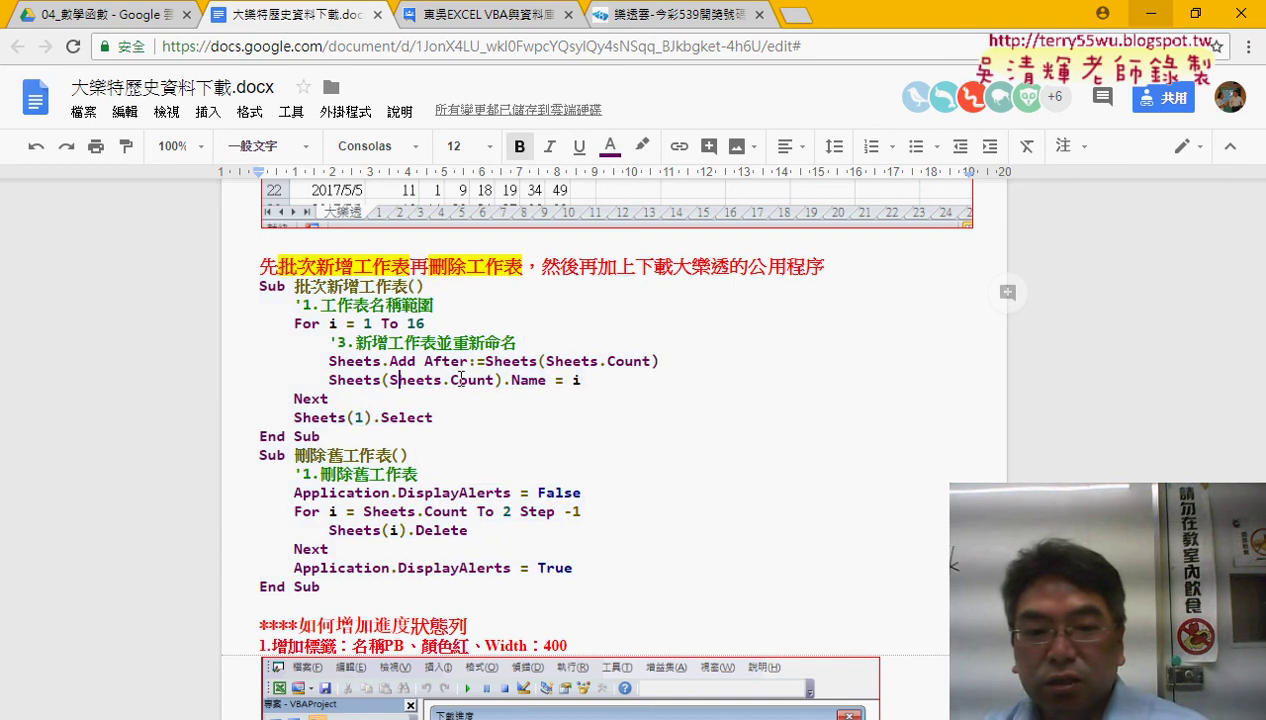
{"action": "left_click_drag", "start_coordinate": [580, 380], "coordinate": [329, 381]}
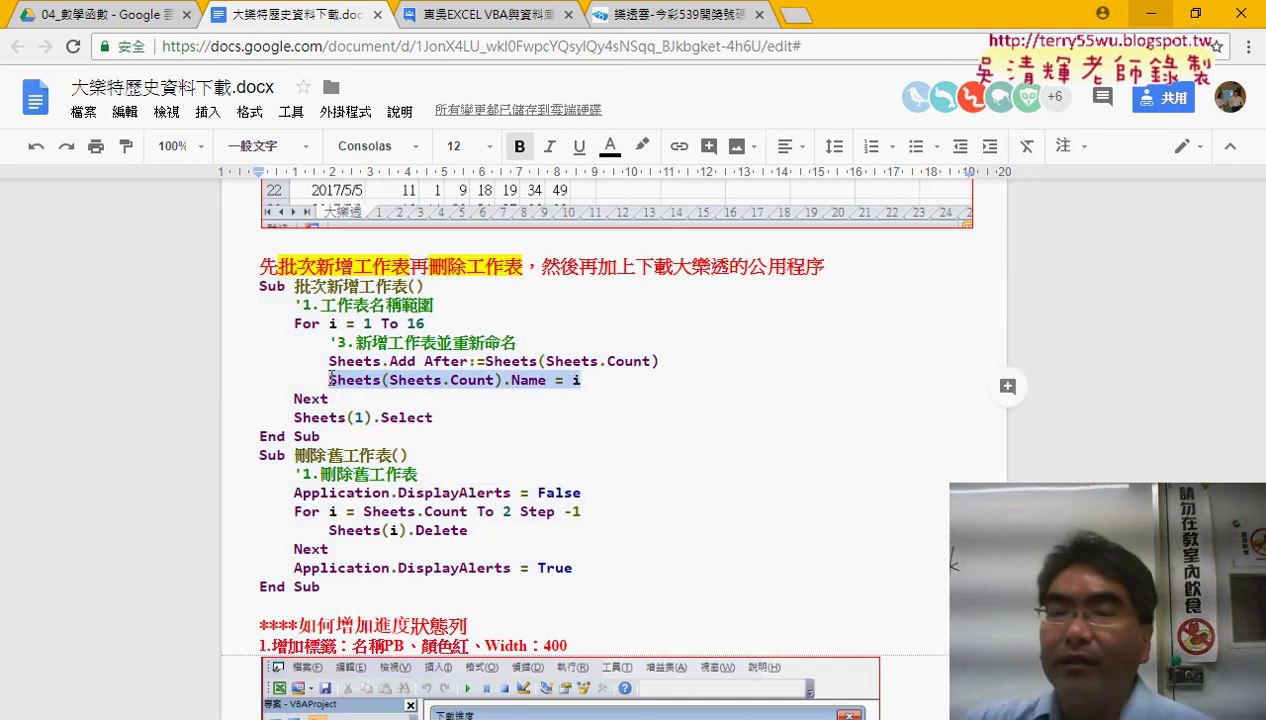